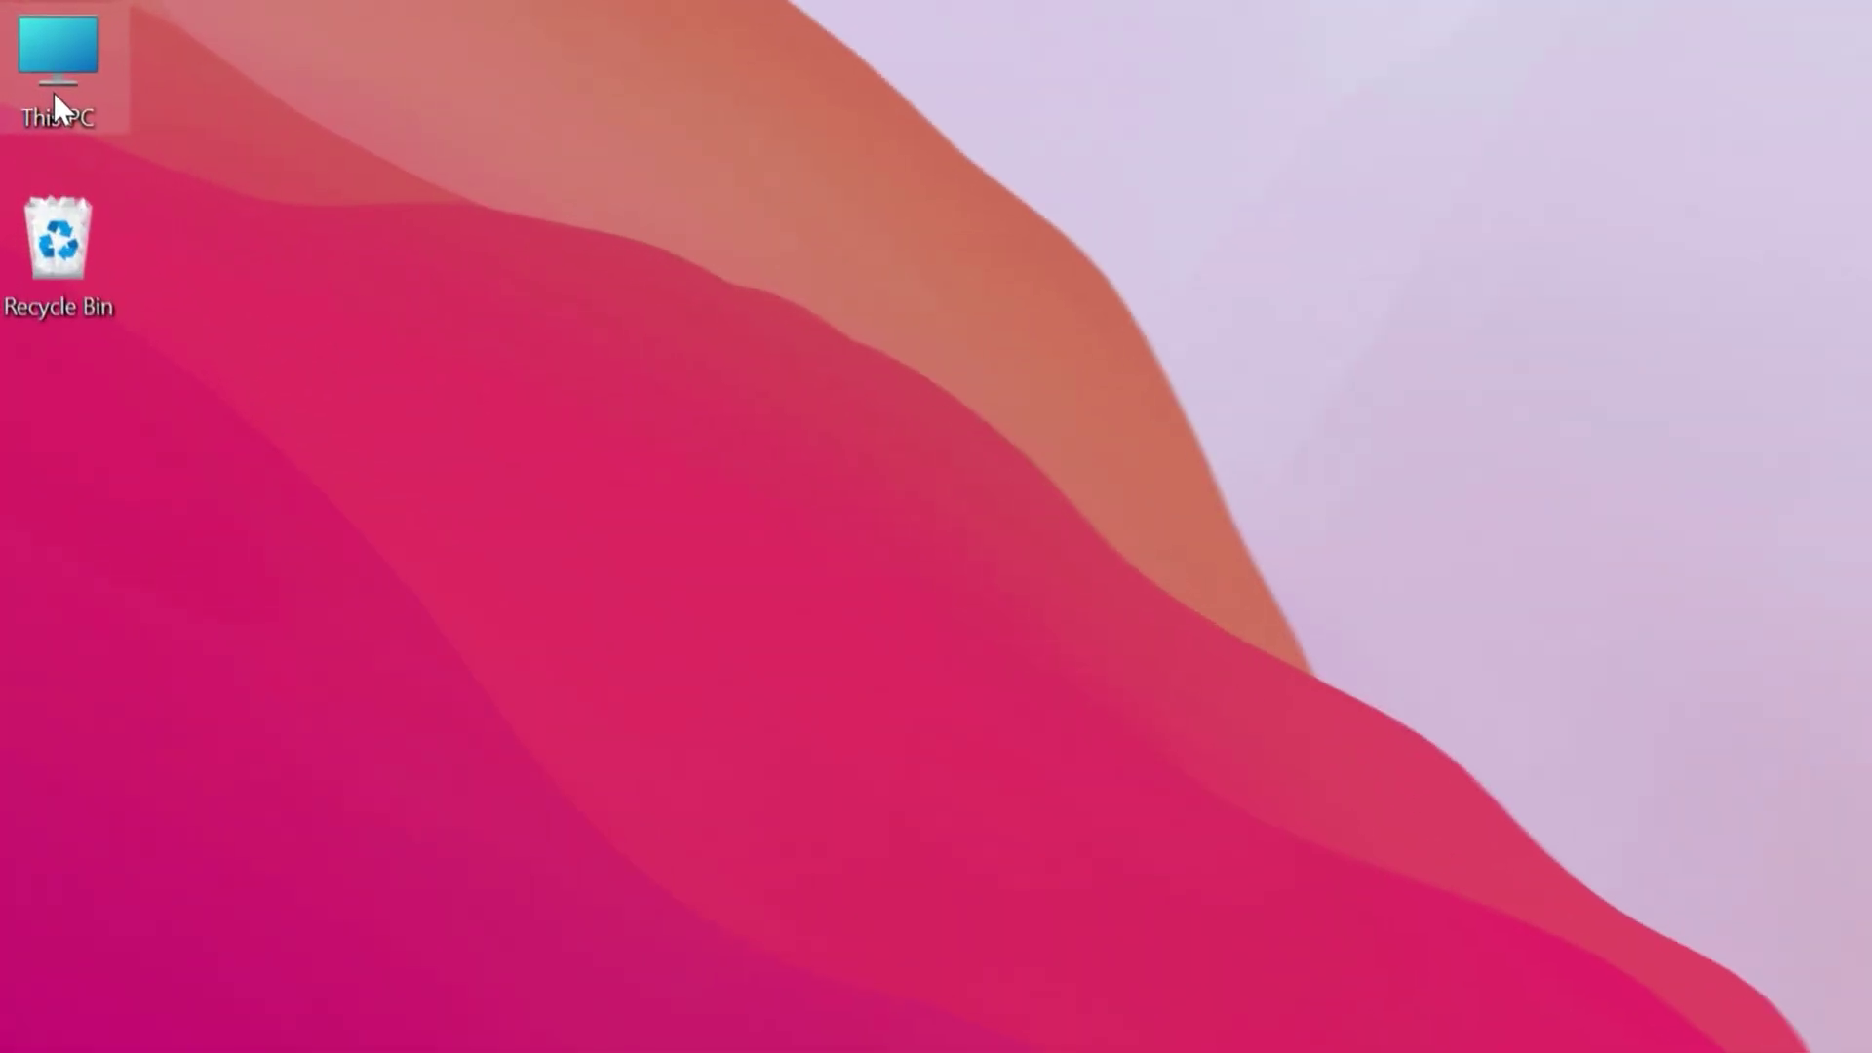
- Copy the Grand Theft Auto V folder from C:\GAMES
double_click(21, 34)
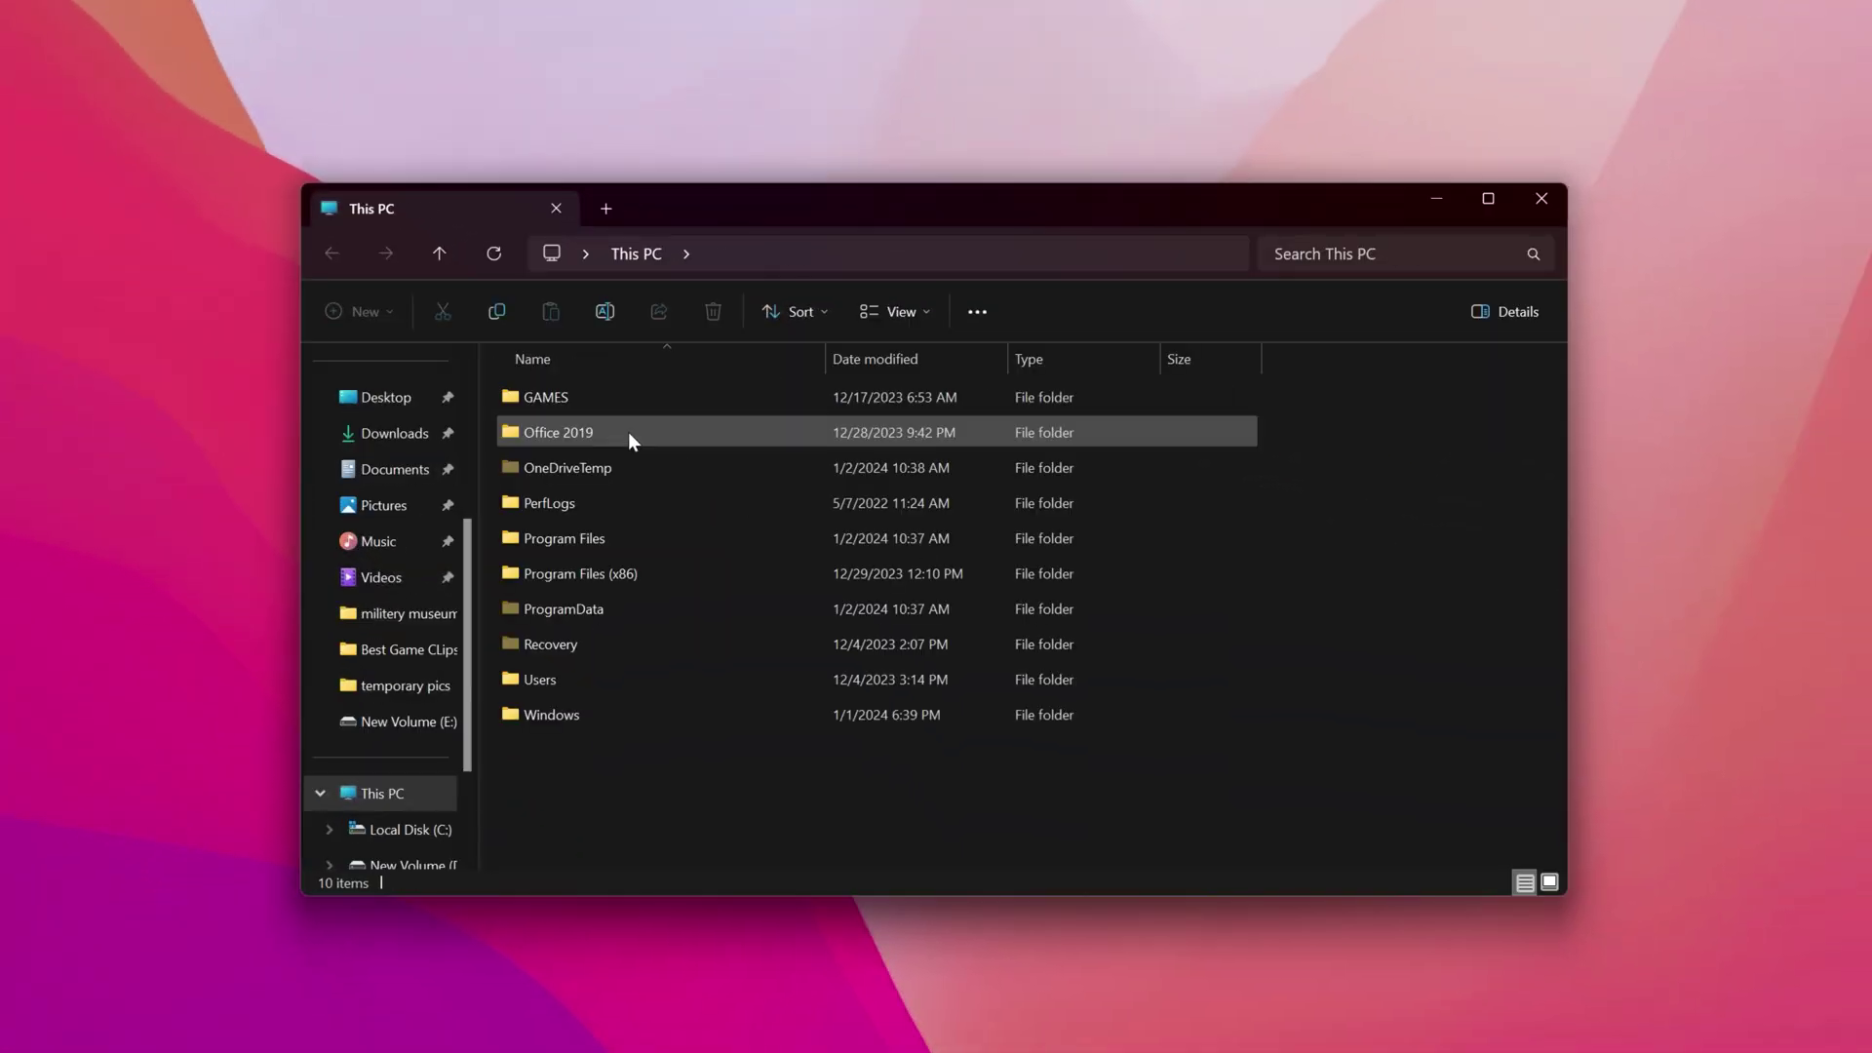
double_click(519, 398)
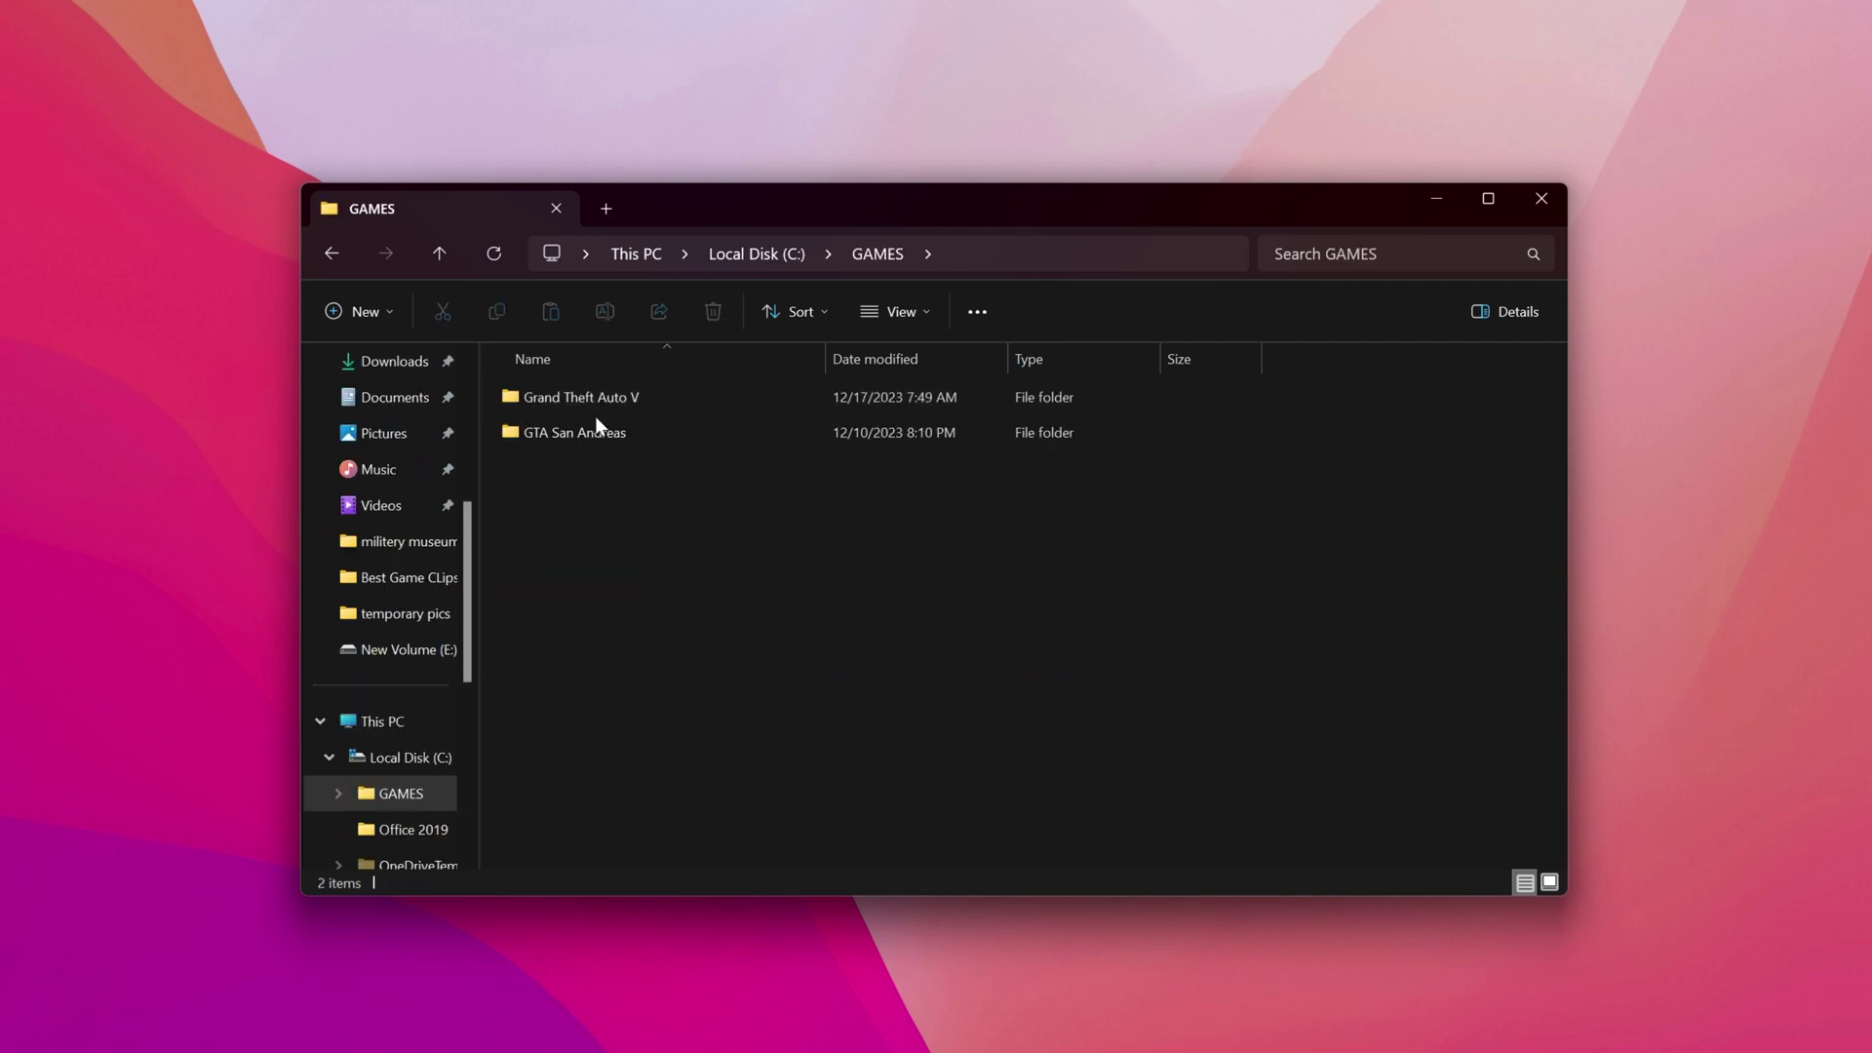
double_click(620, 408)
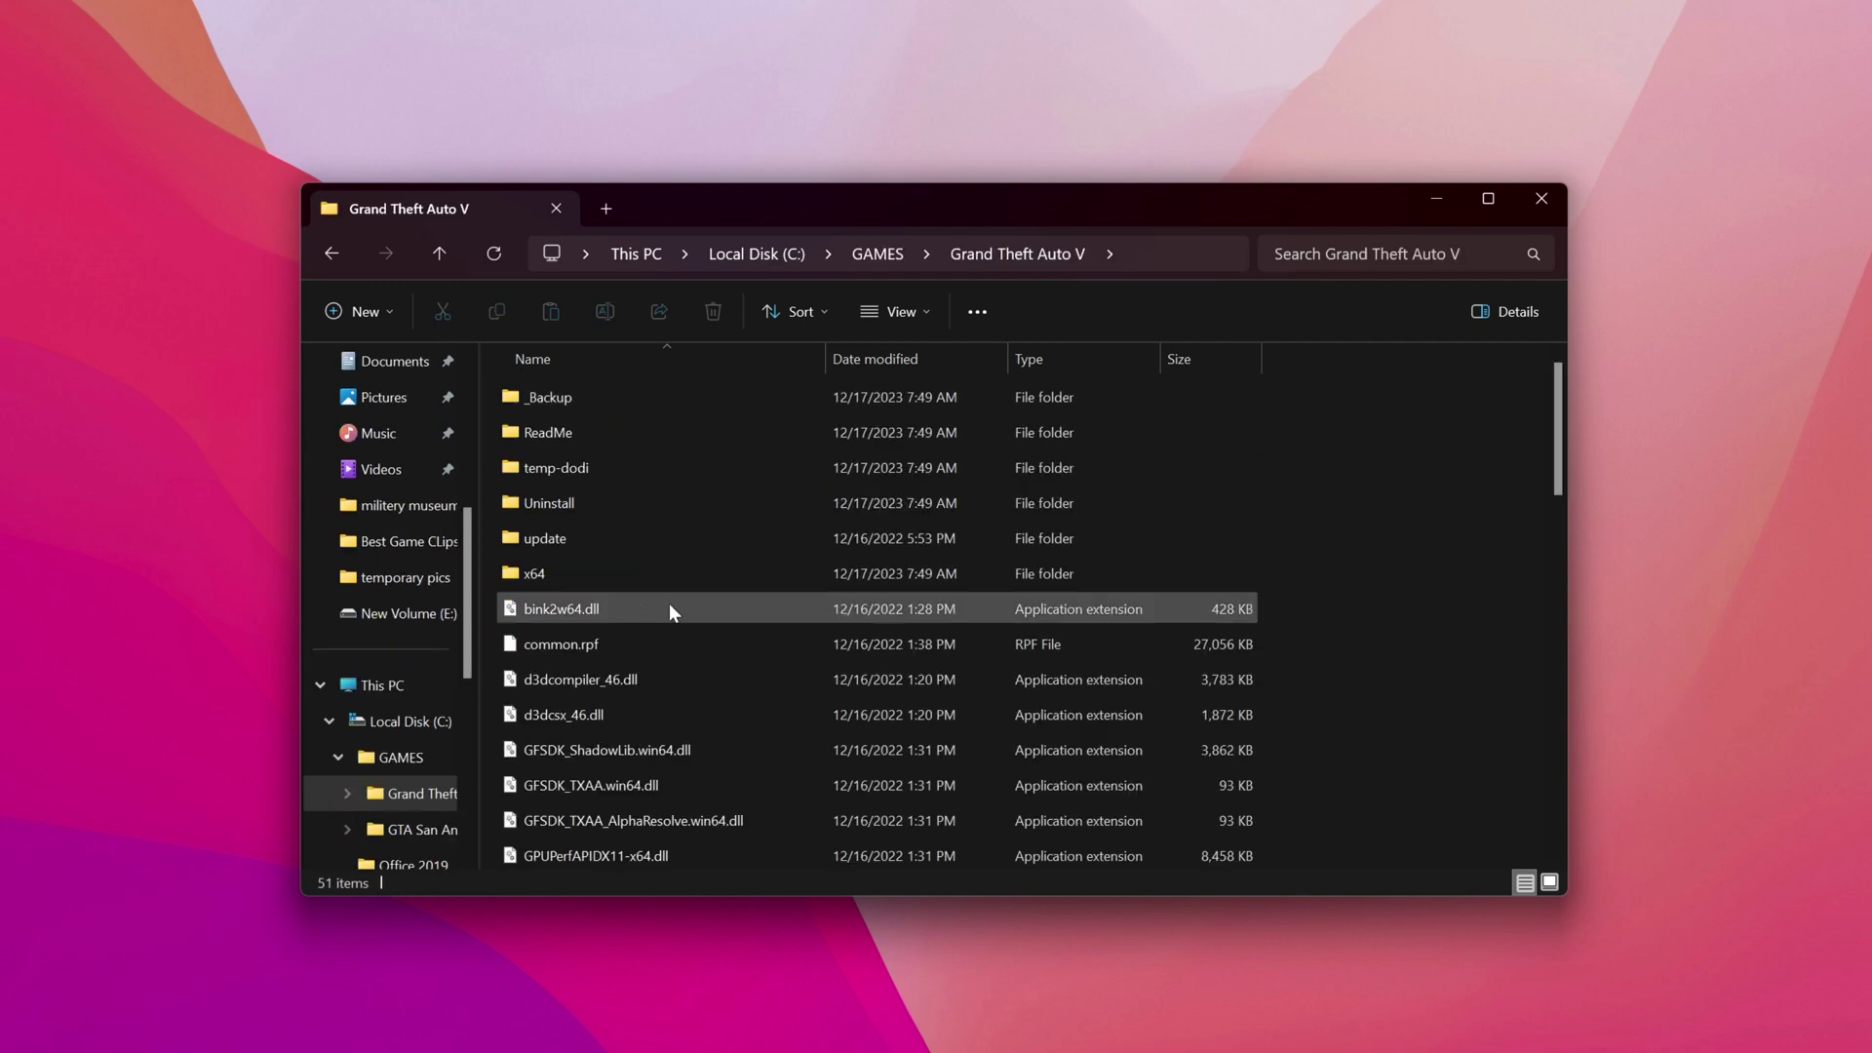
scroll(657, 609, down, 10)
scroll(654, 602, up, 10)
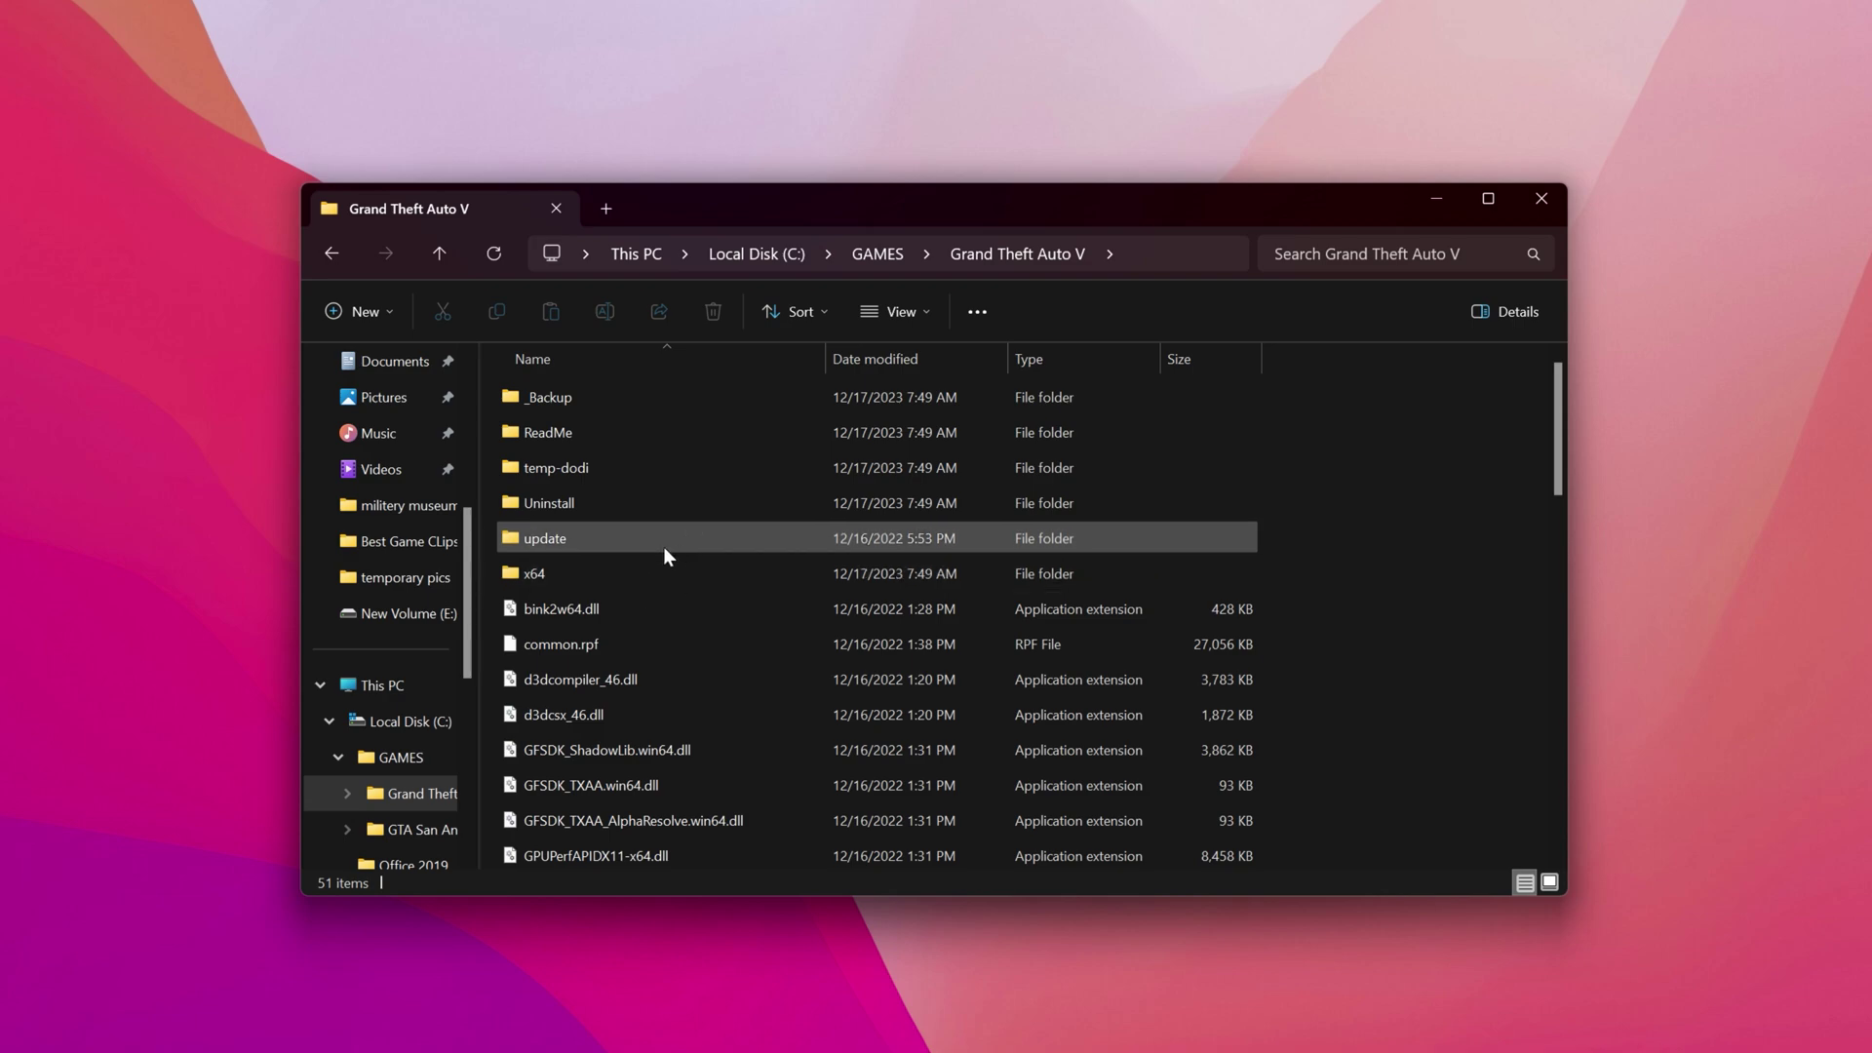
click(1487, 197)
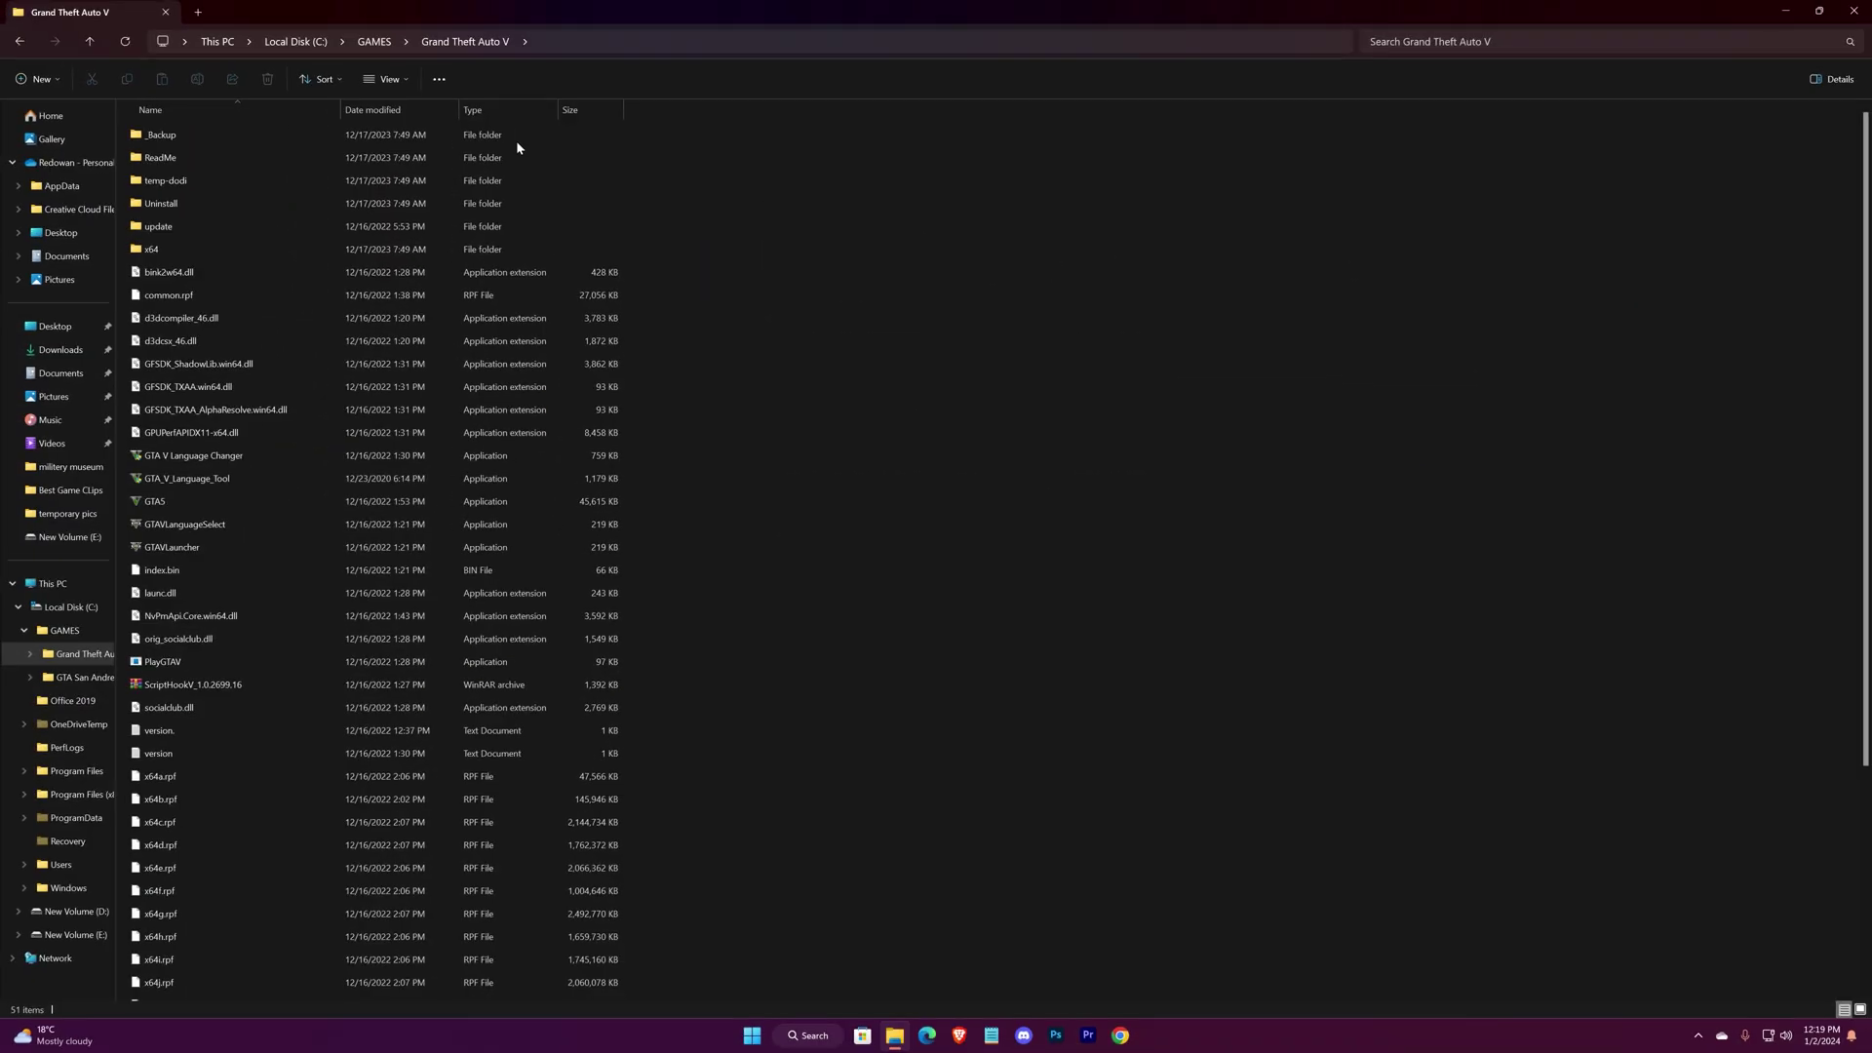
click(375, 41)
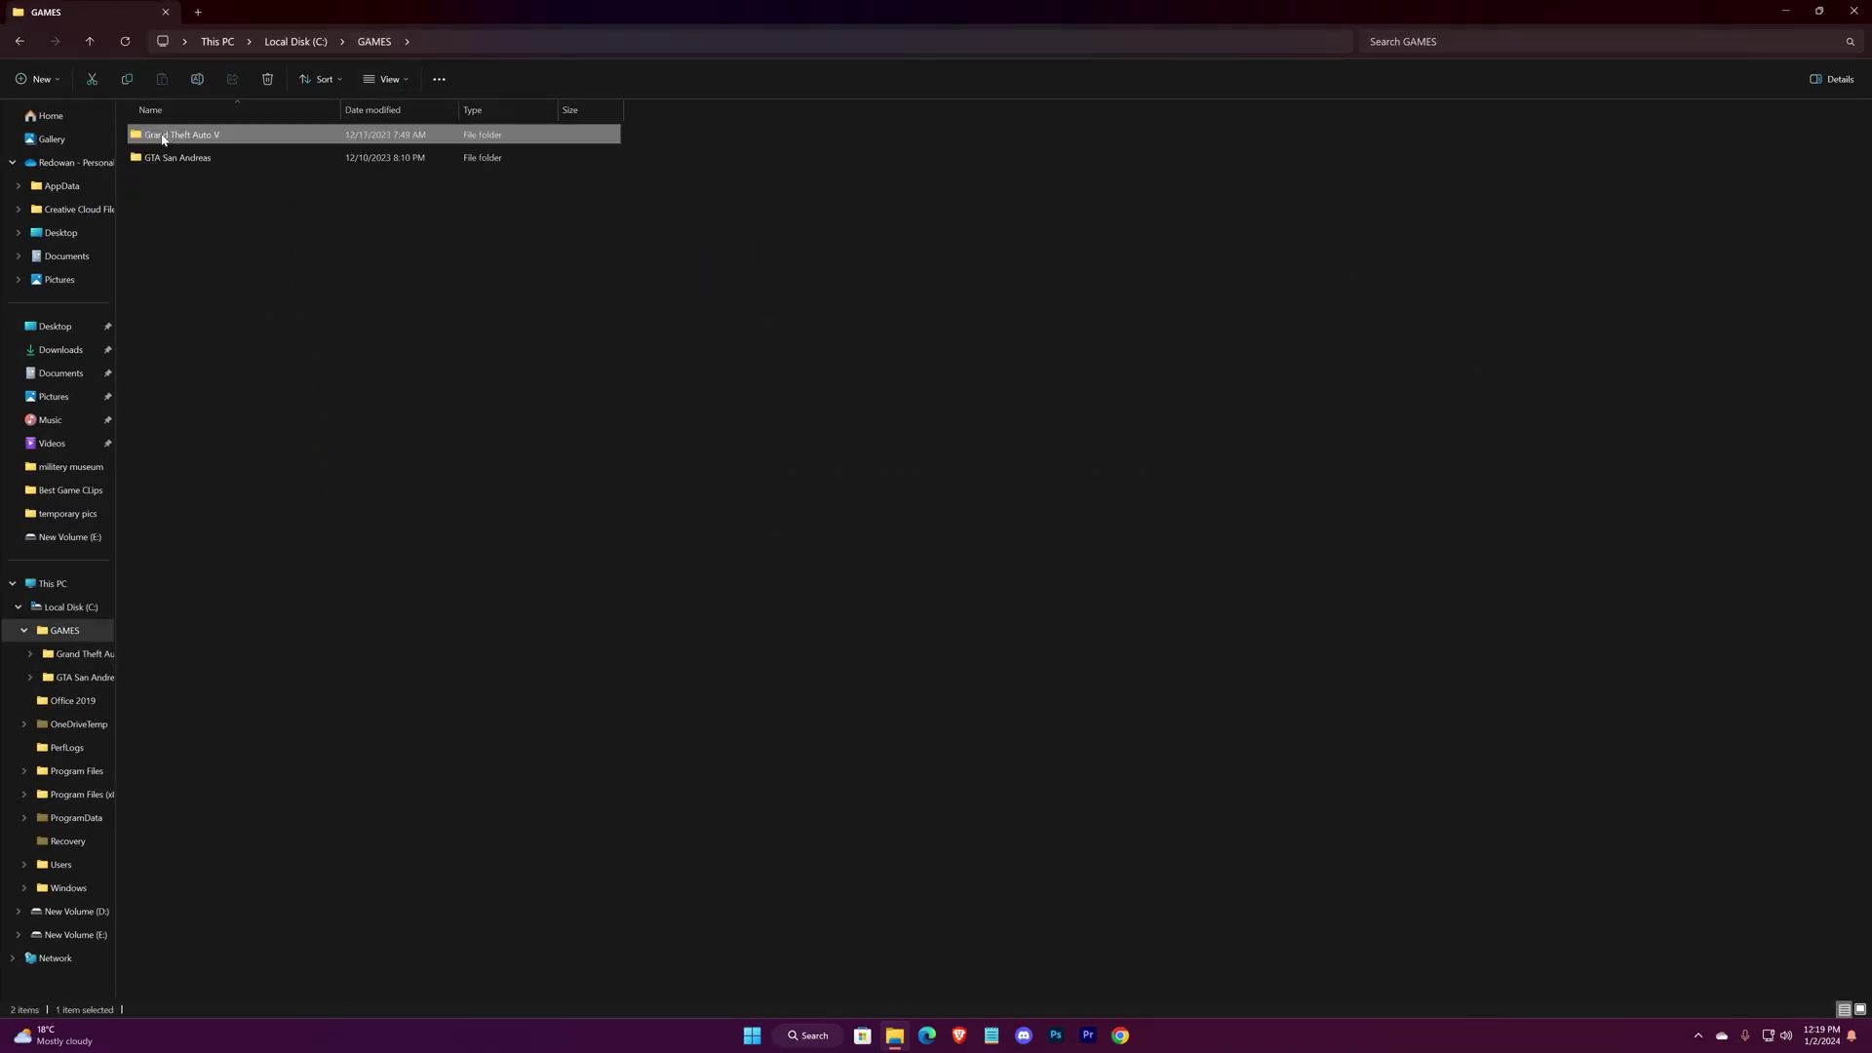
right_click(163, 140)
click(209, 153)
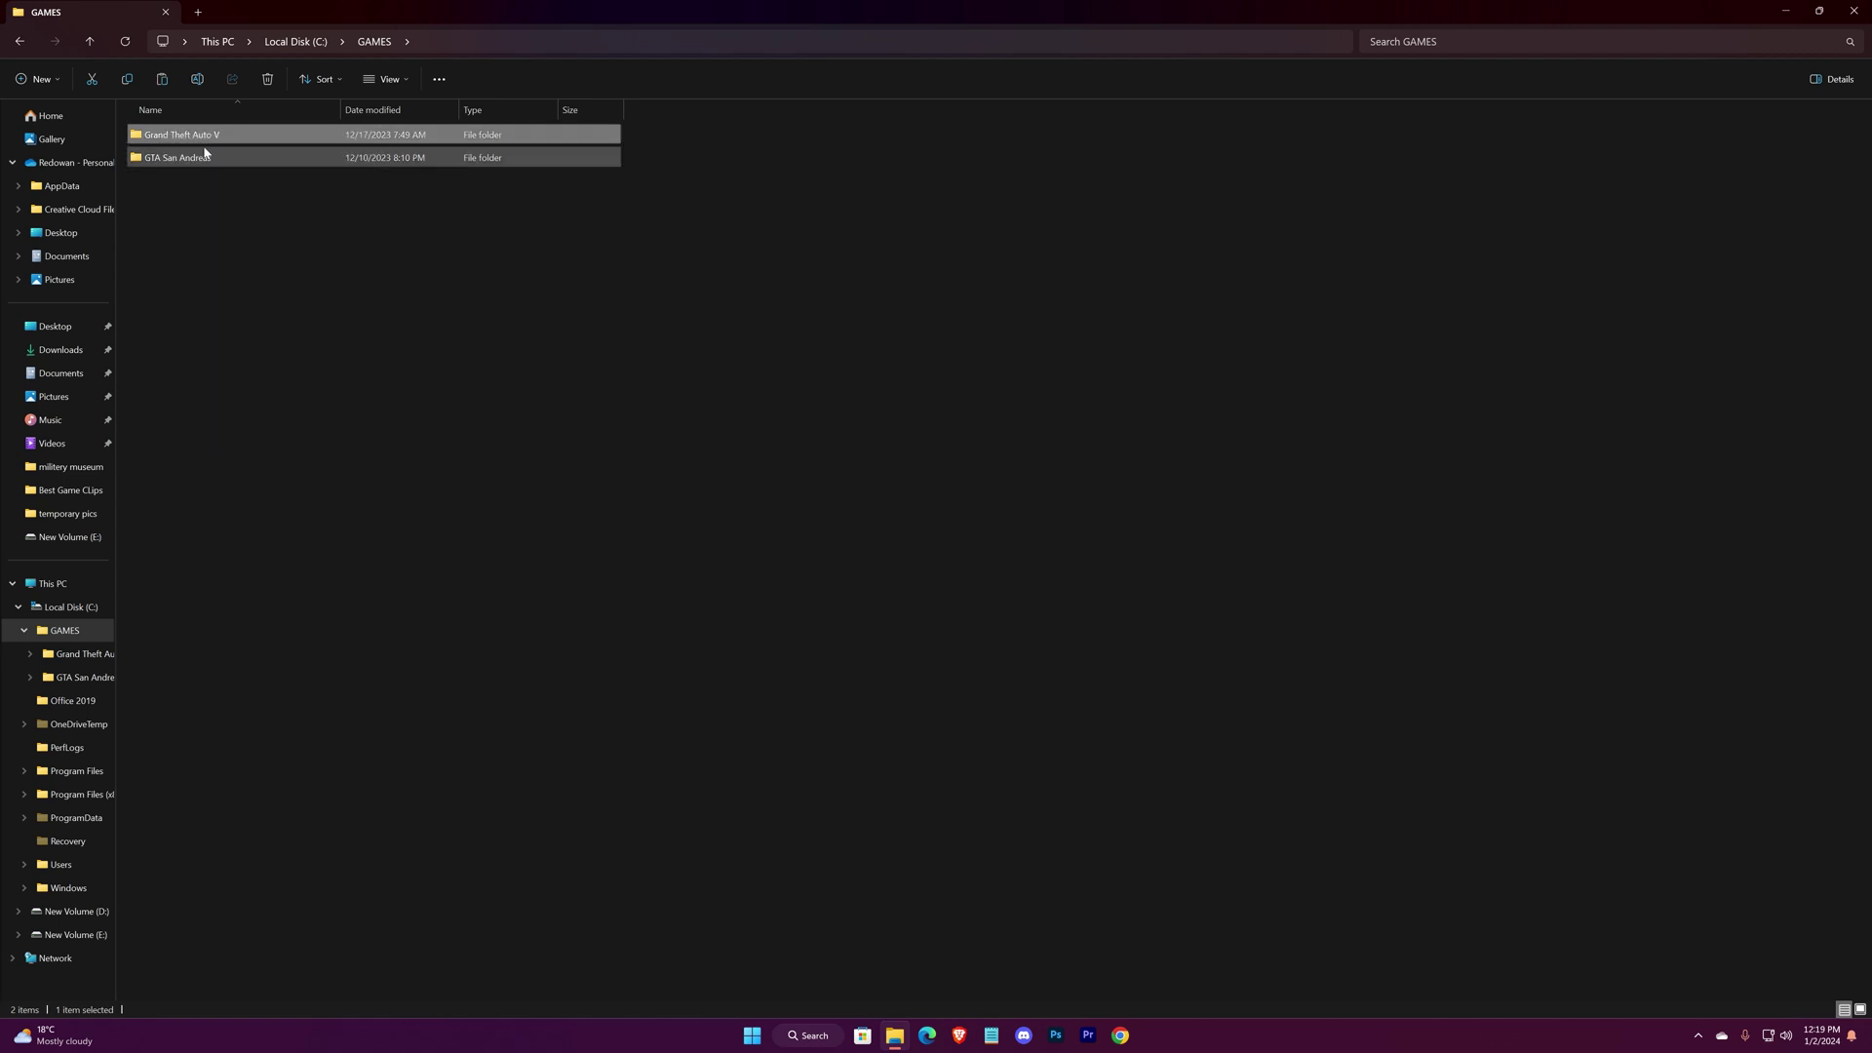
- Paste the game folder into New Volume (D:) and start renaming the copy
click(17, 606)
click(69, 631)
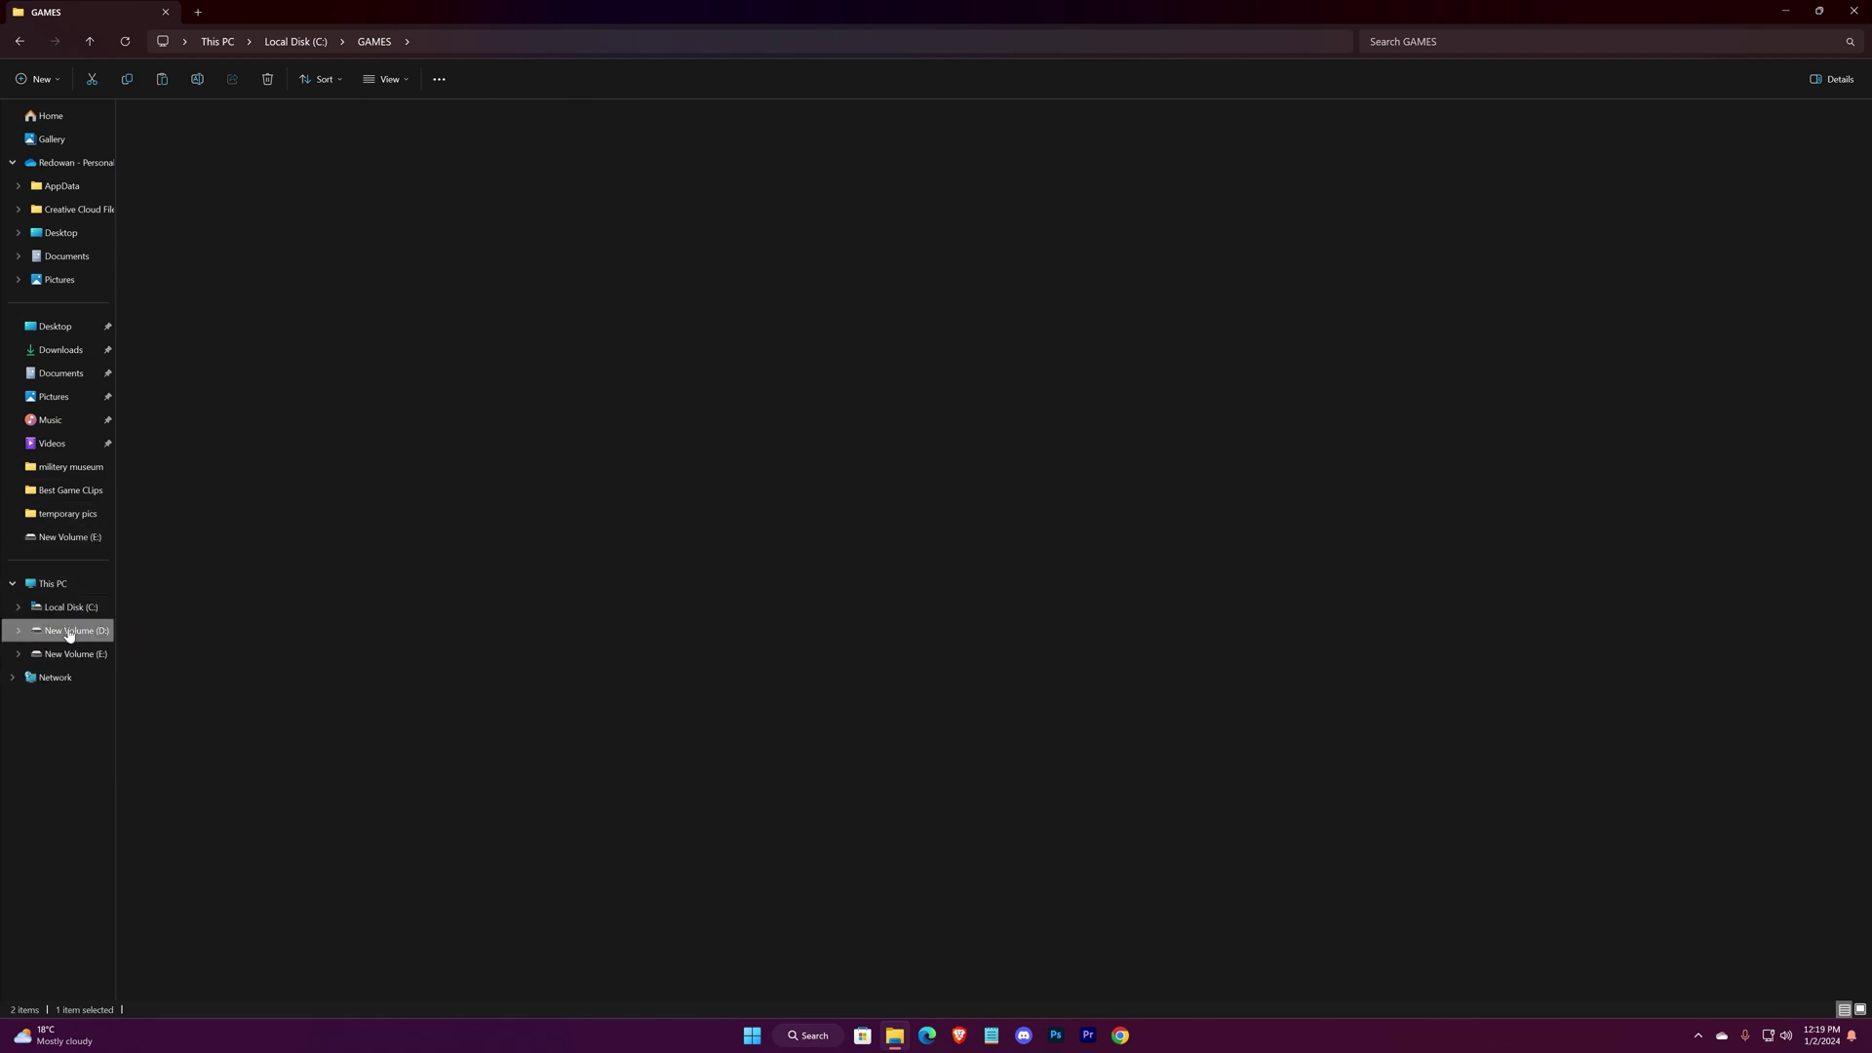
right_click(451, 558)
click(468, 573)
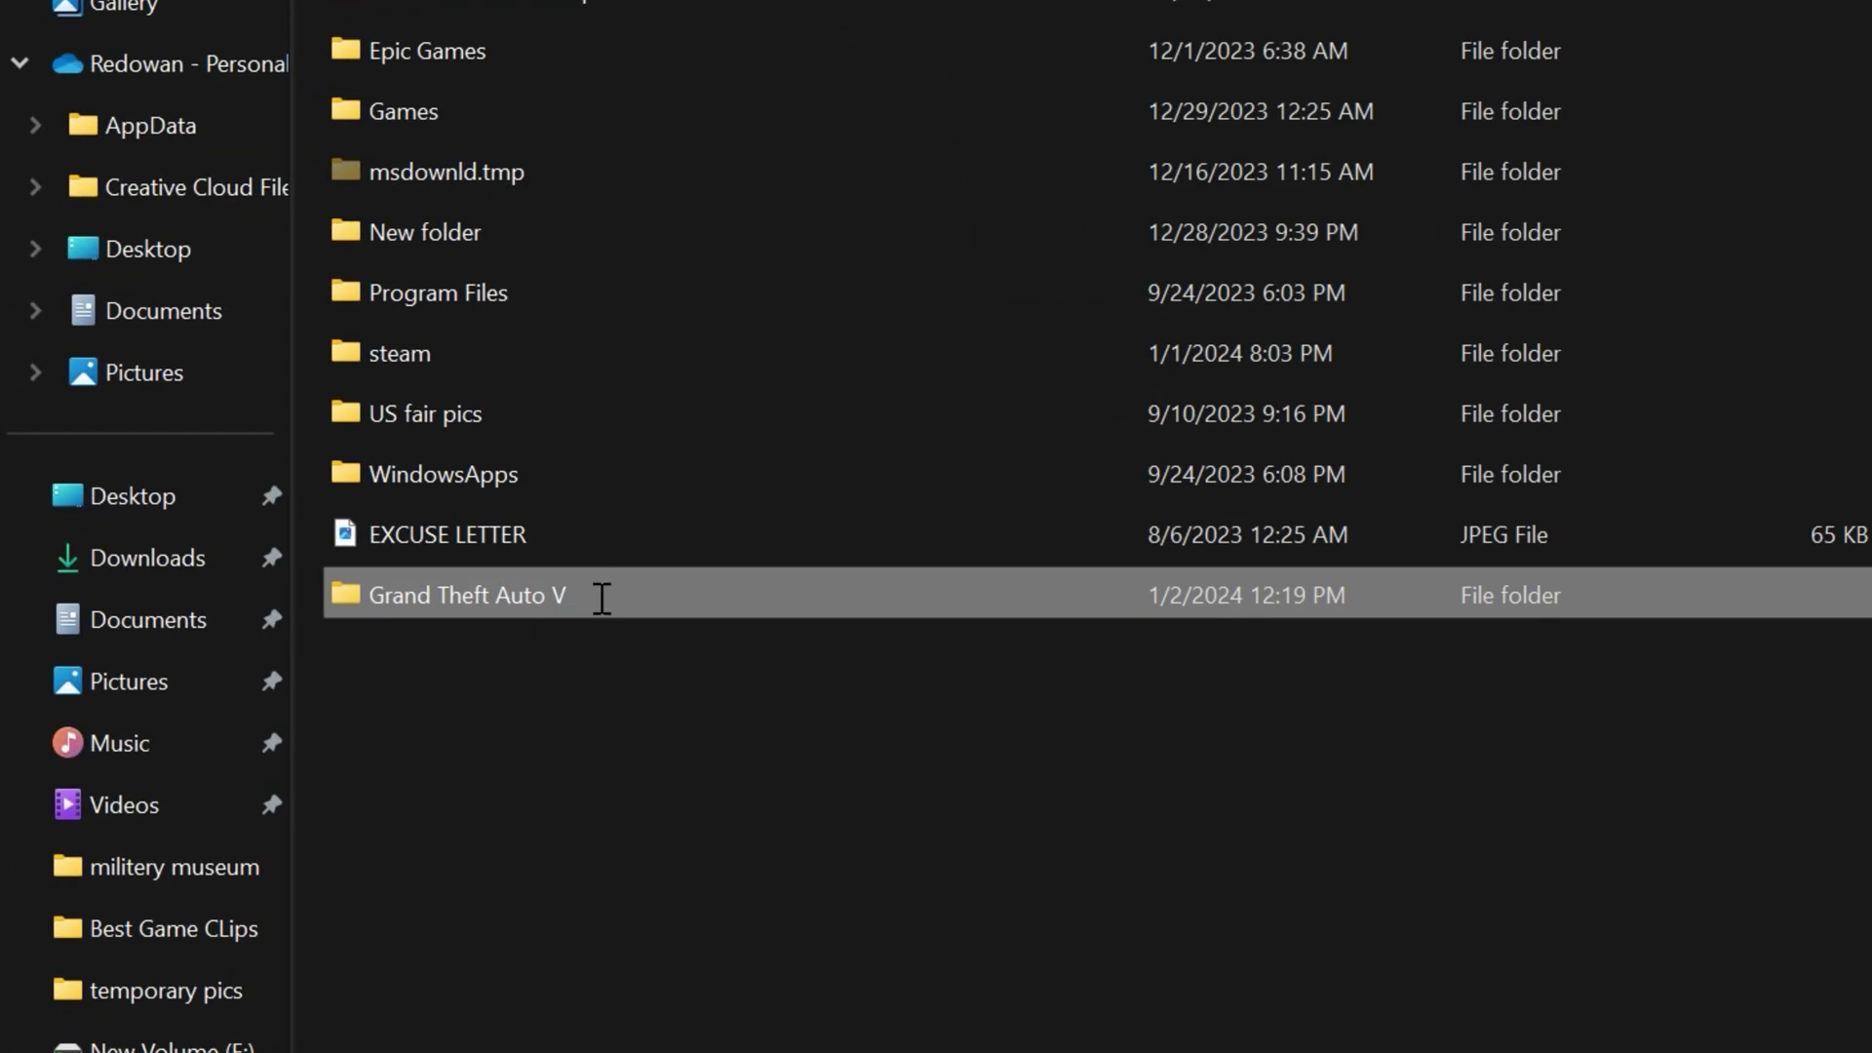
click(600, 598)
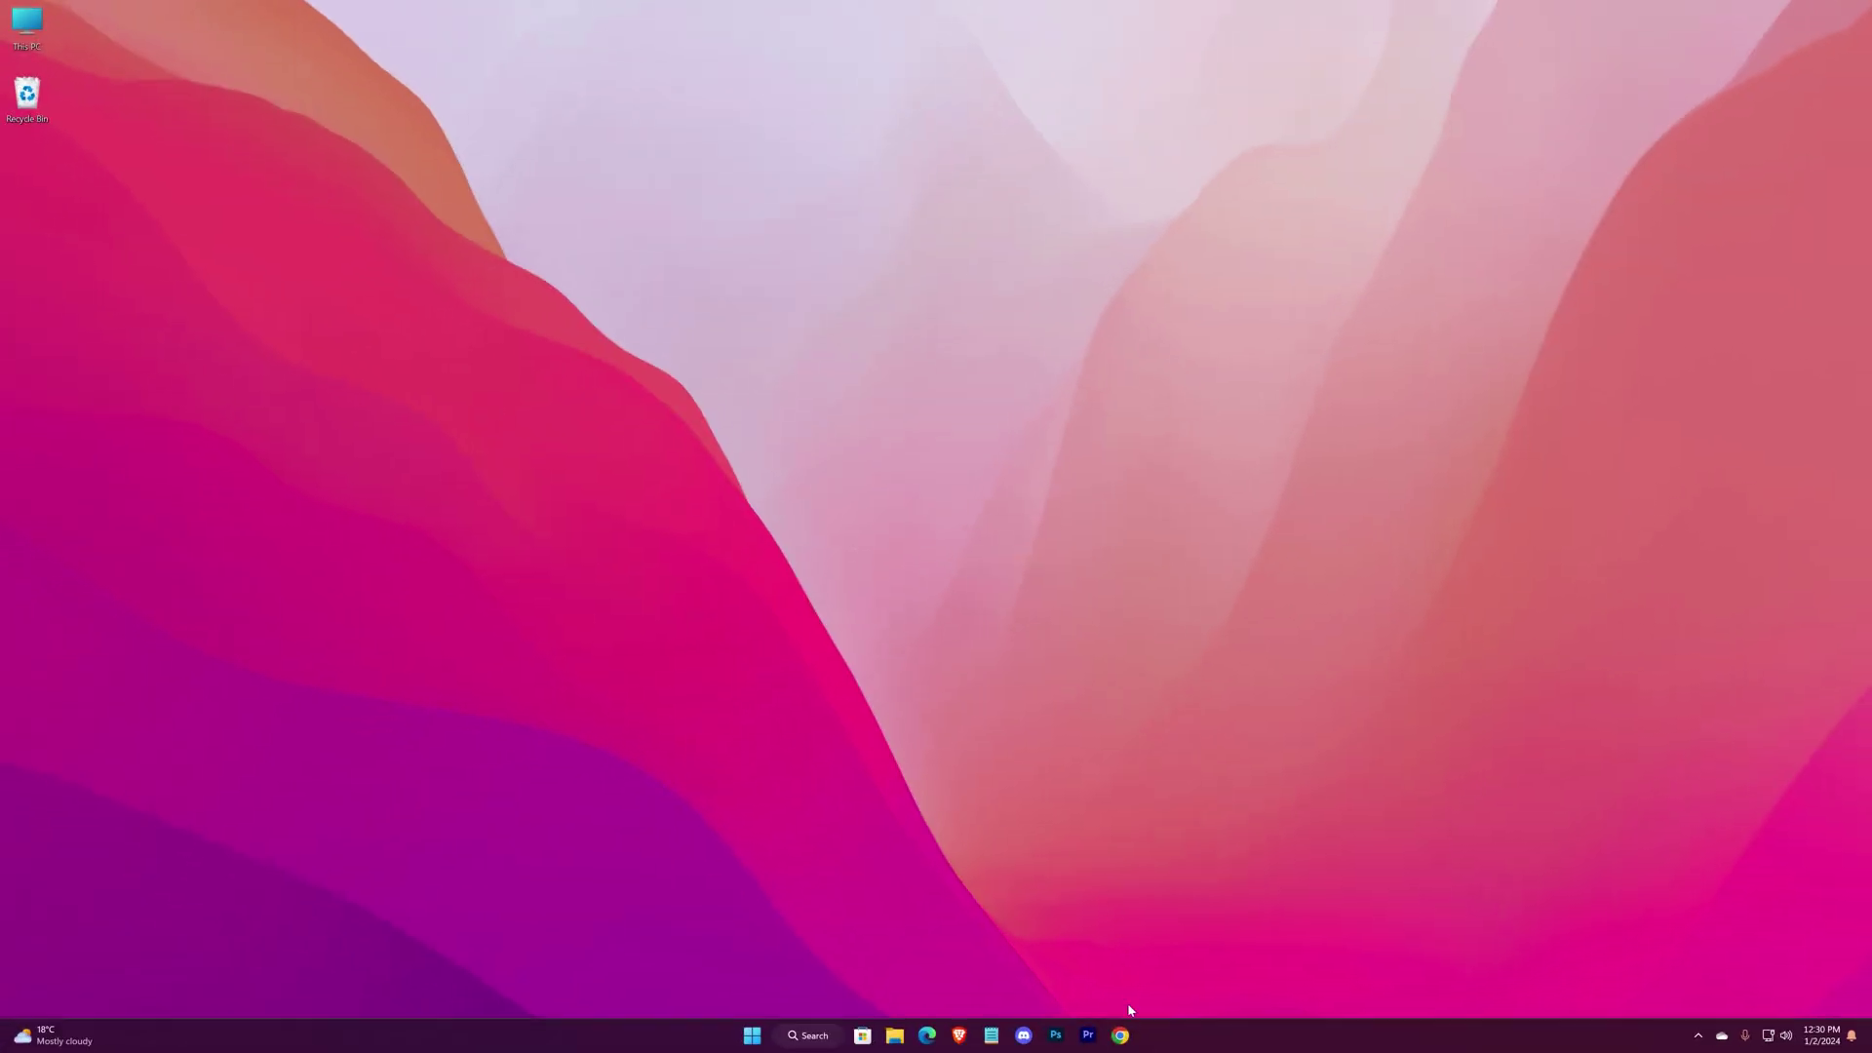
- Search the web for 'open iv' in a new Chrome tab
click(1121, 1036)
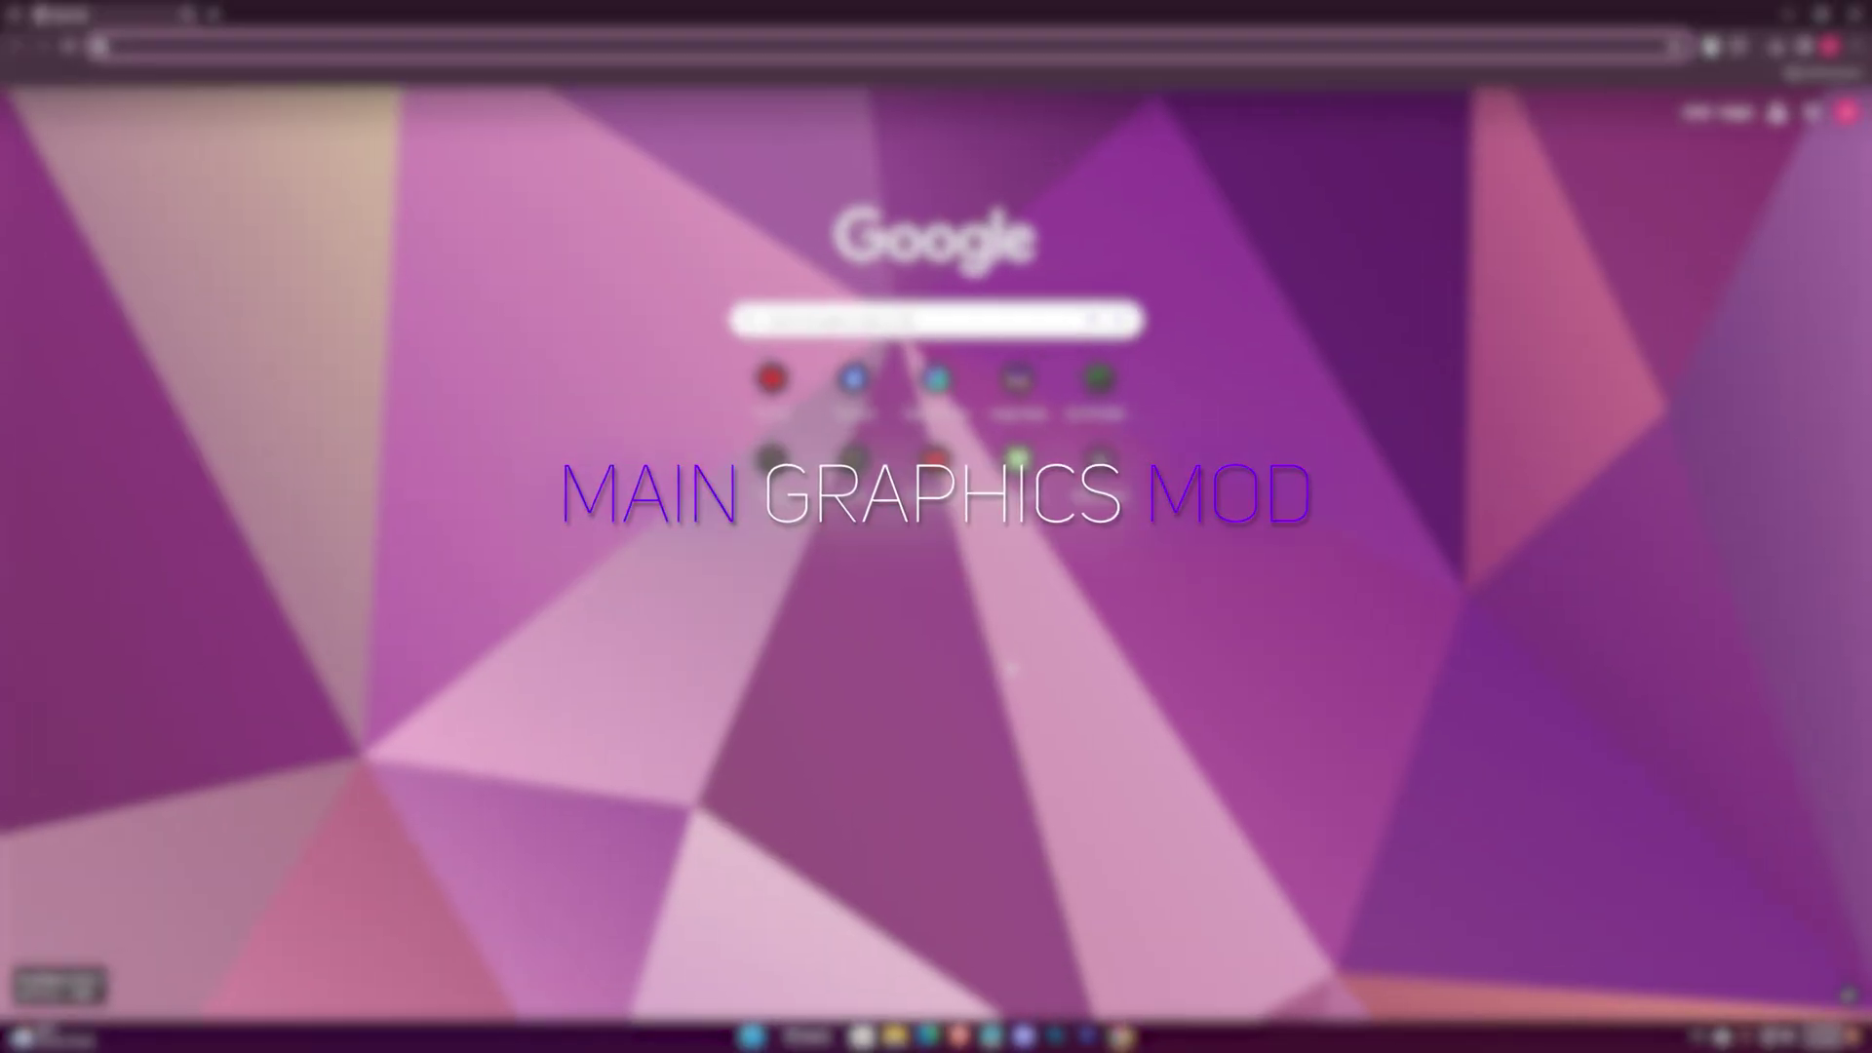
text(open iv)
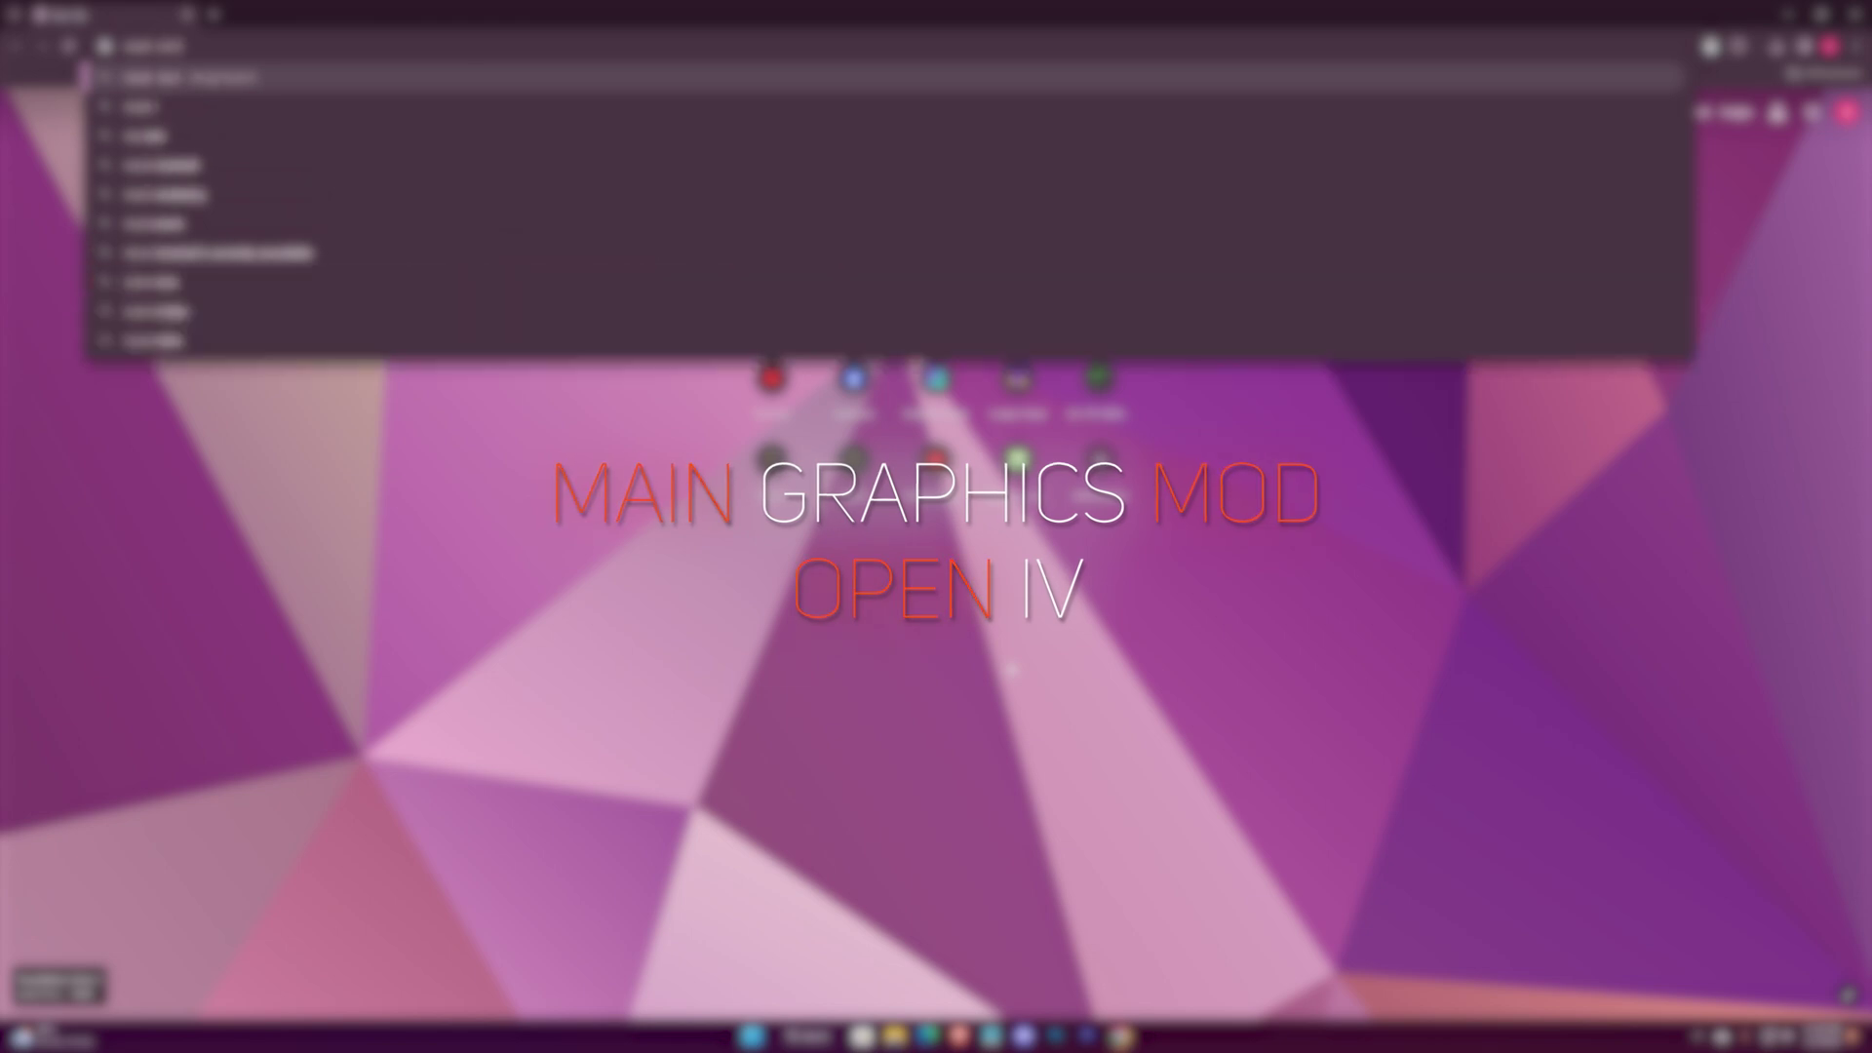
key(Return)
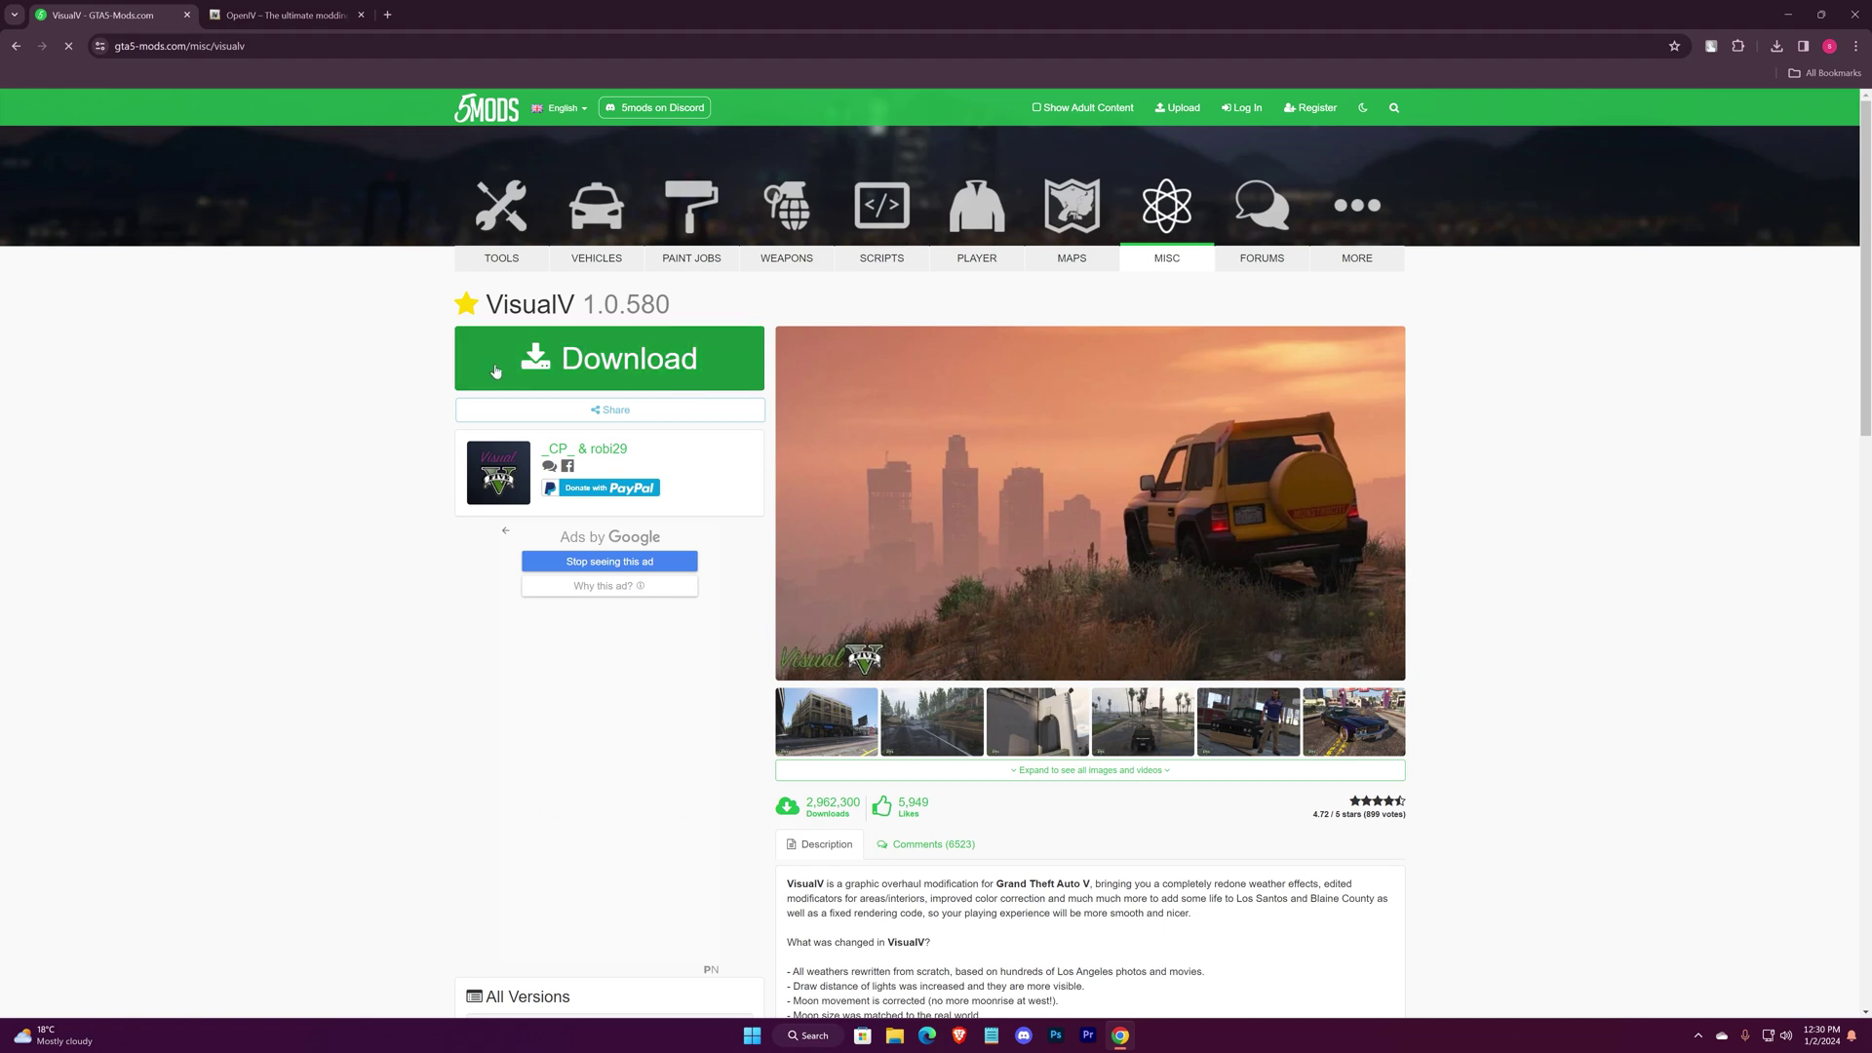
- Download VisualV 1.0.580 and run the OpenIV setup from Chrome's downloads list
click(643, 377)
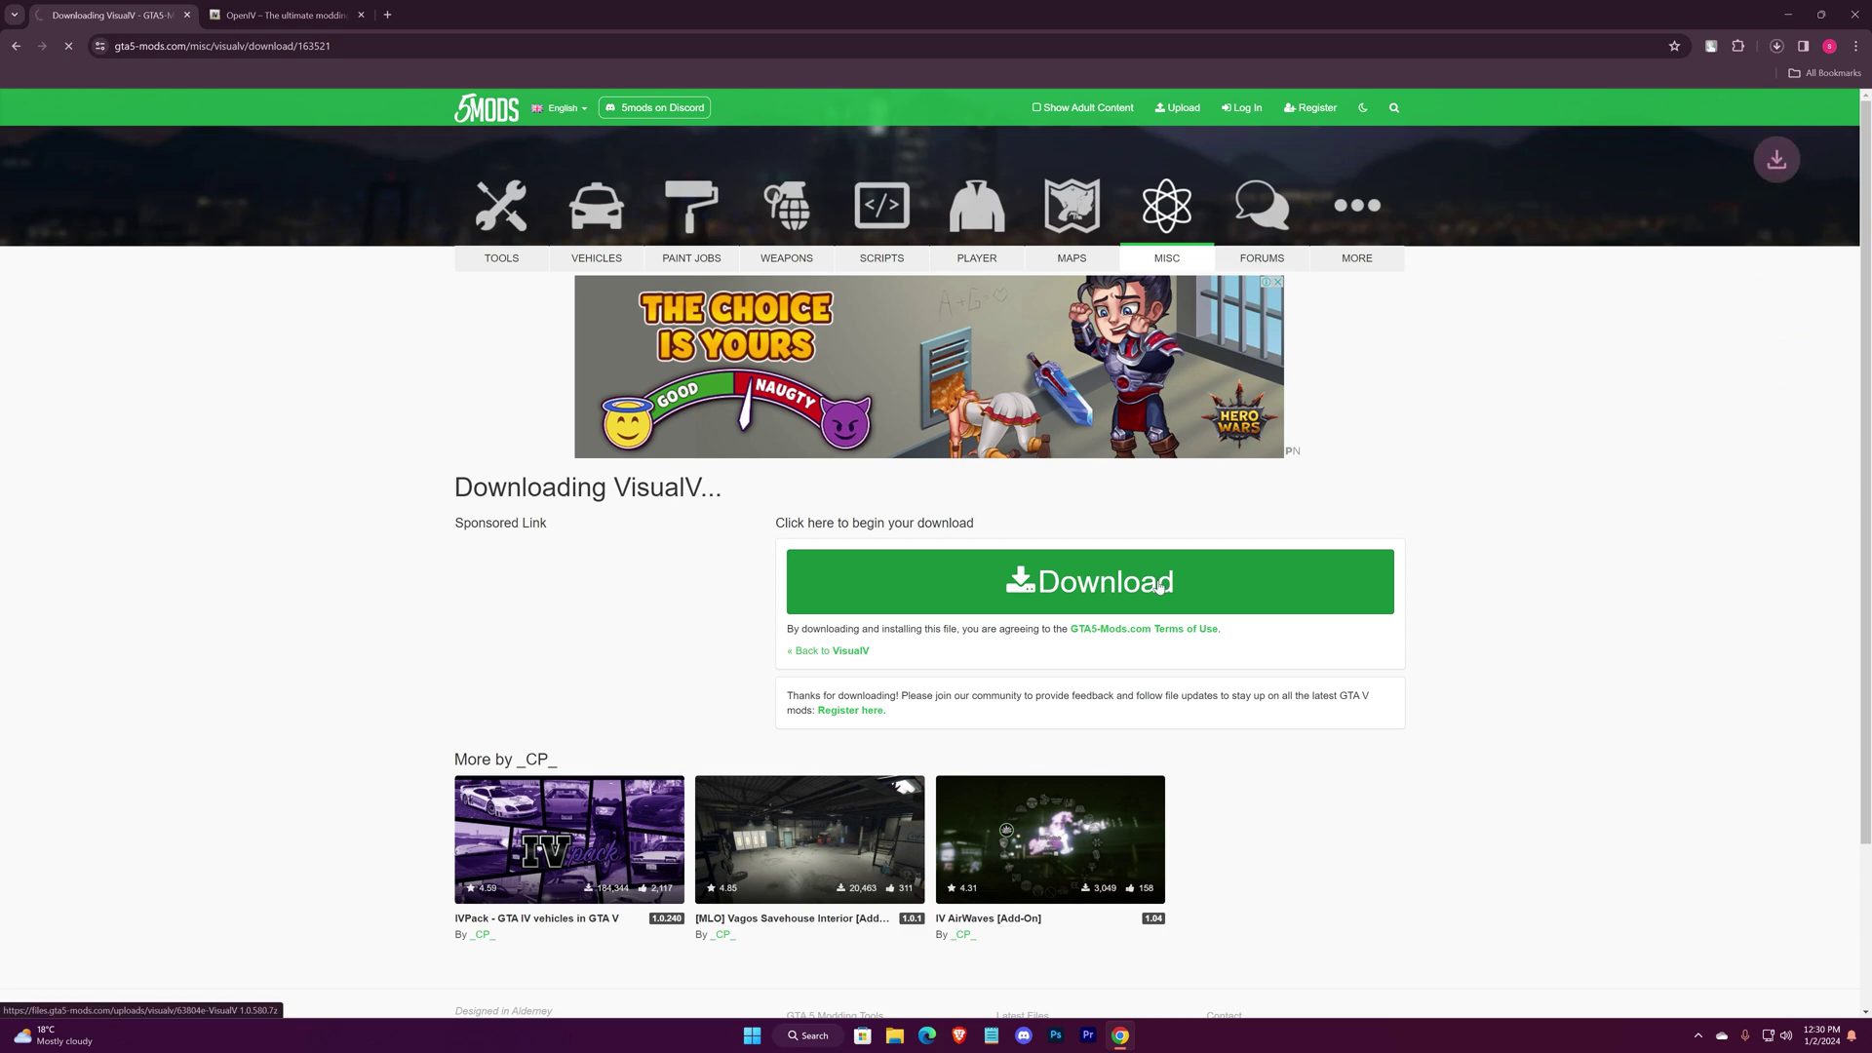
click(275, 12)
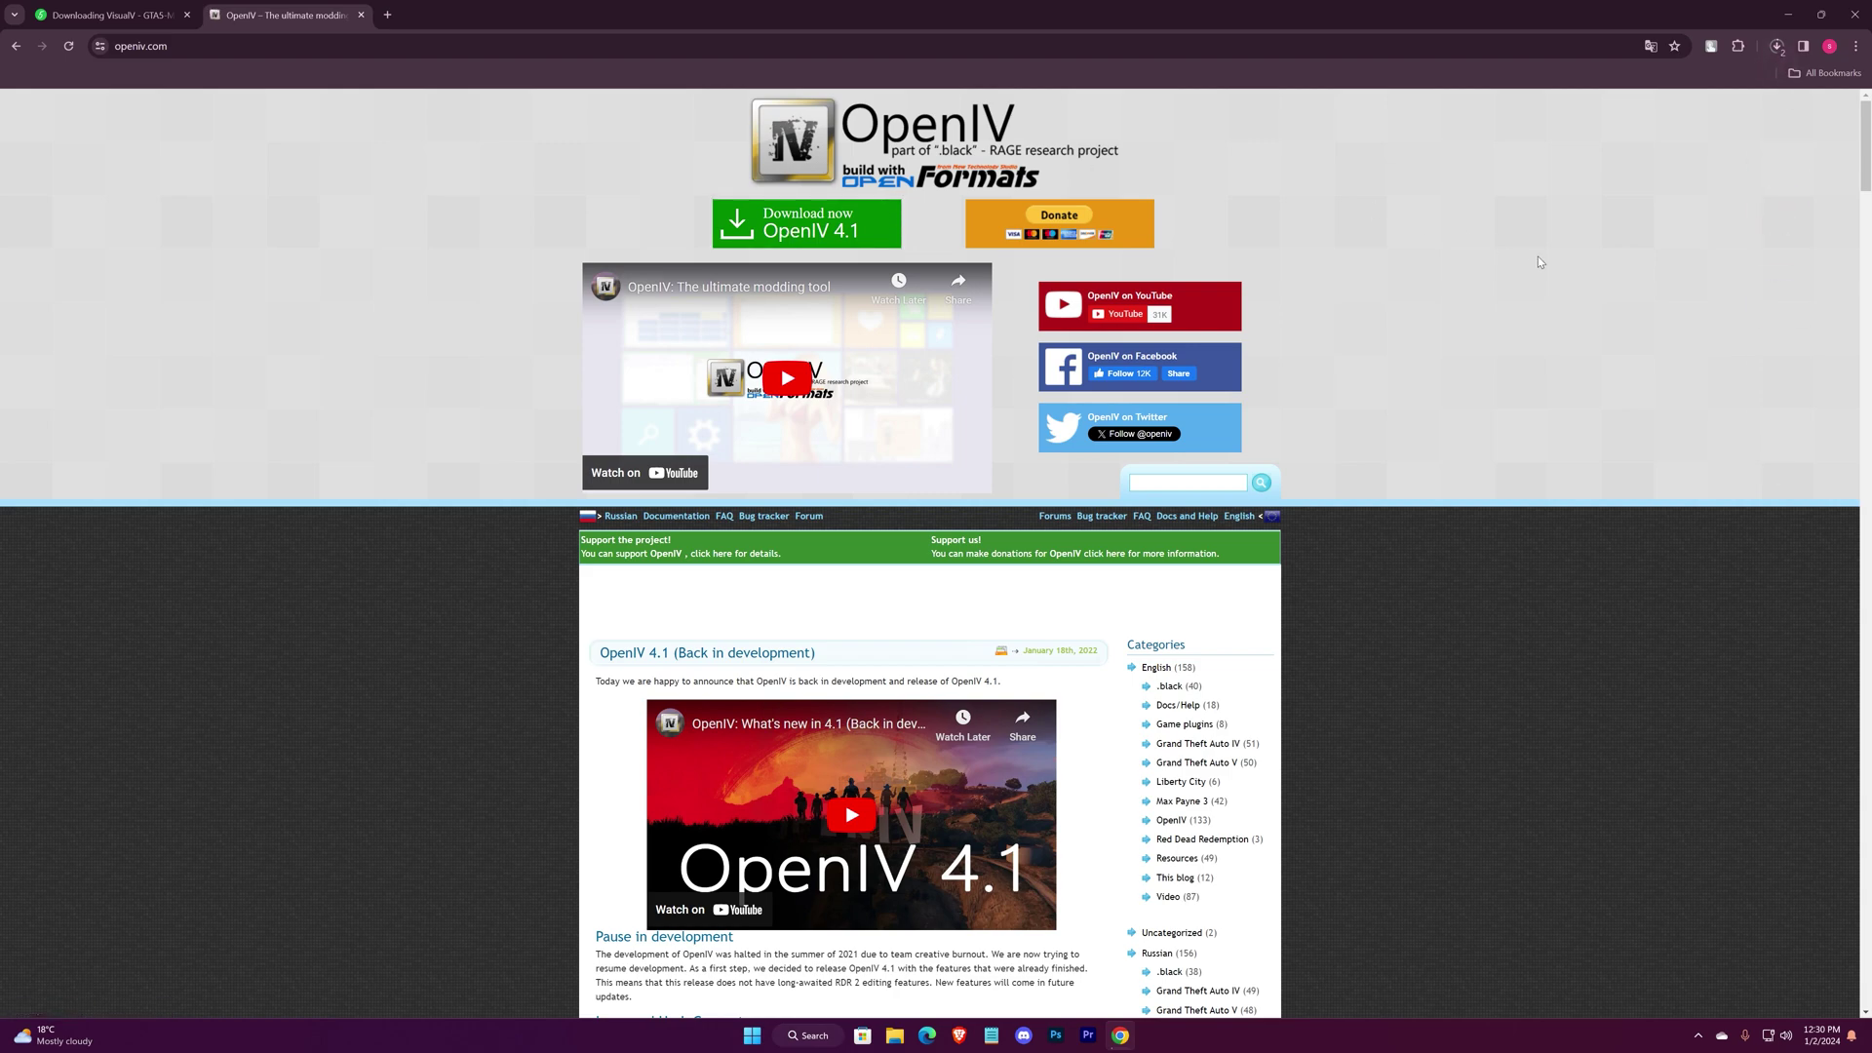
click(1777, 46)
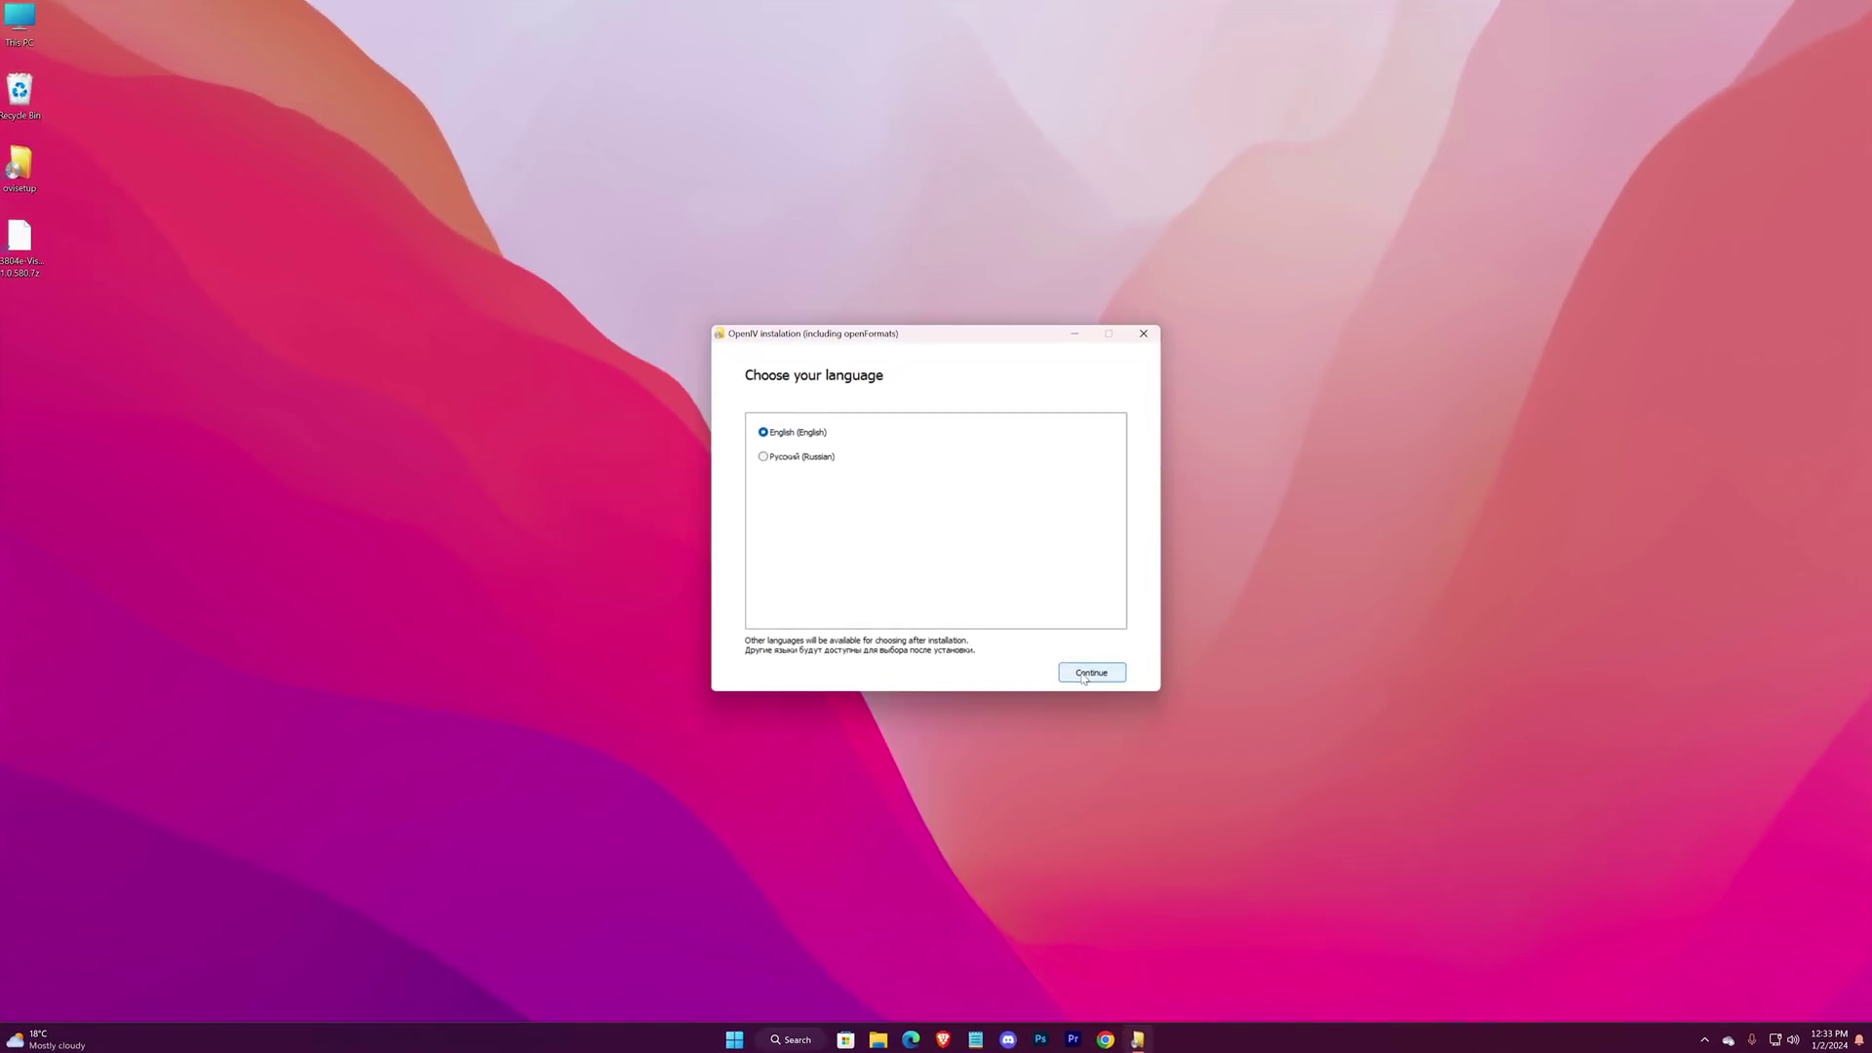
- Install OpenIV in English on this computer, accepting the terms and 20.4 Mb download
click(1085, 670)
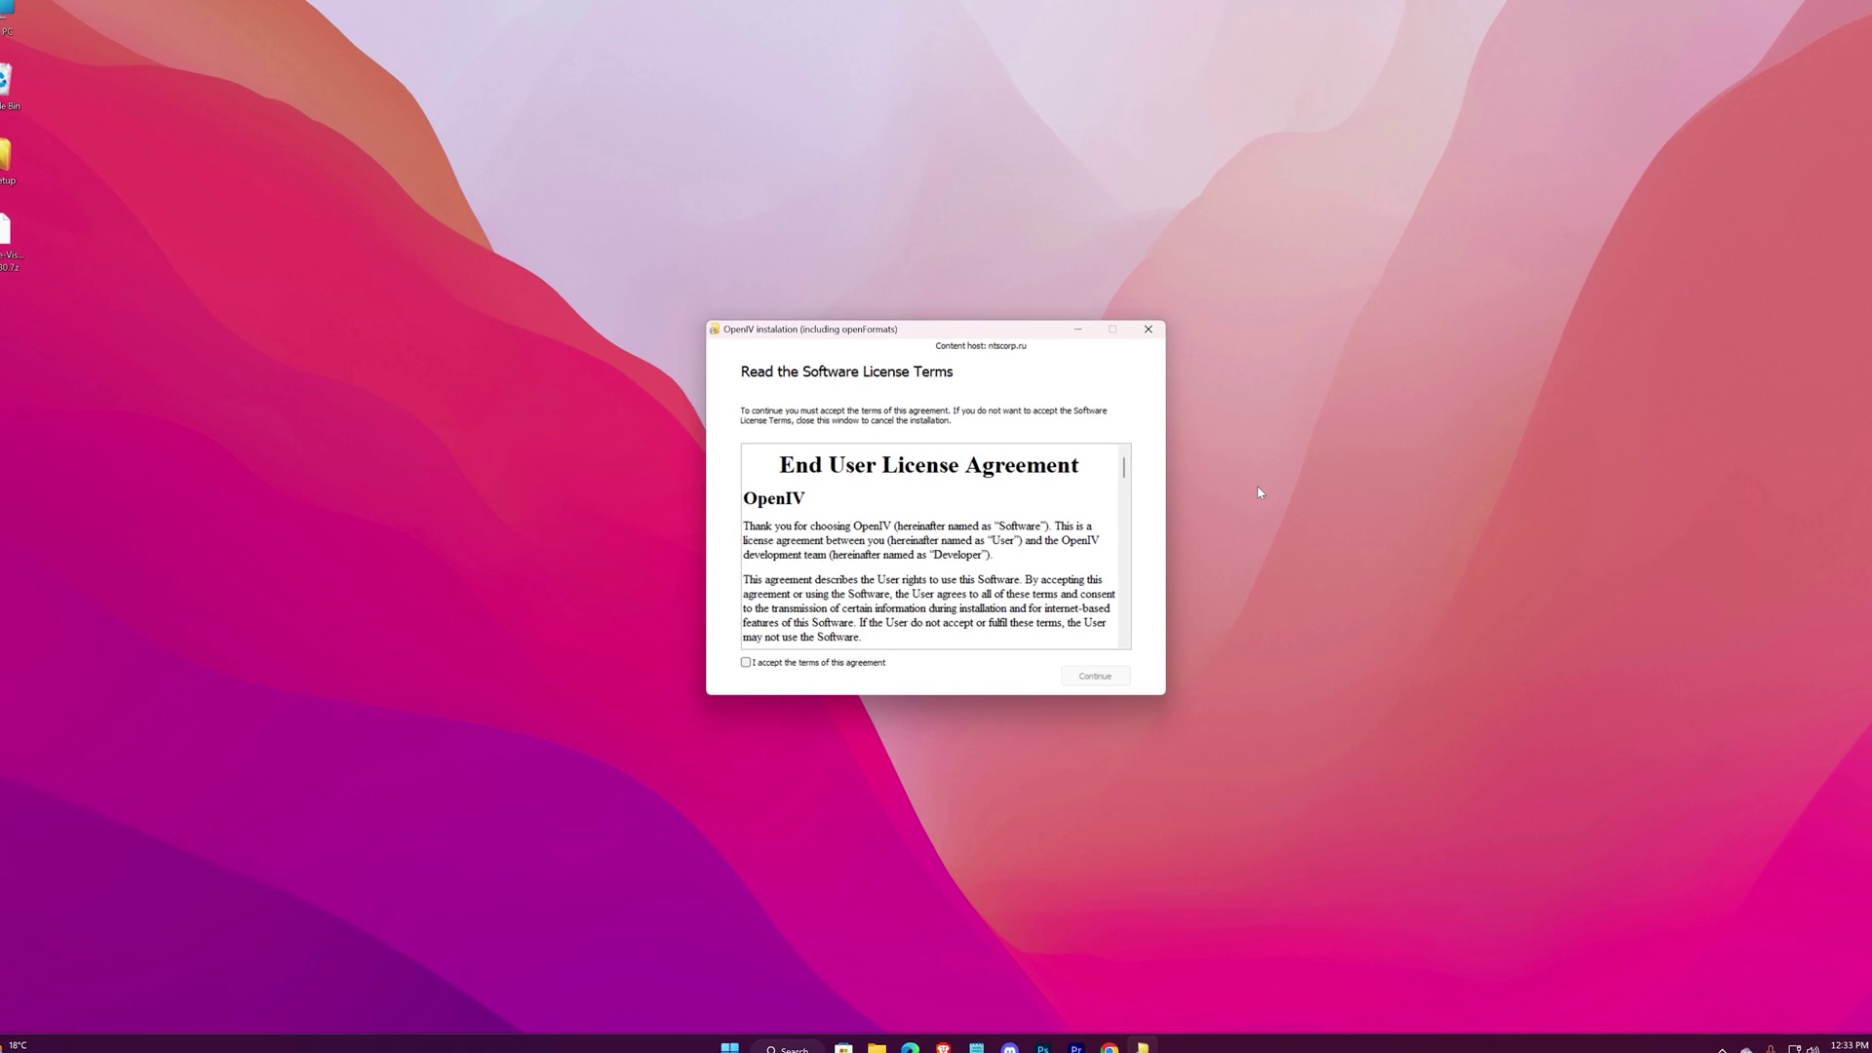
click(824, 663)
click(1095, 677)
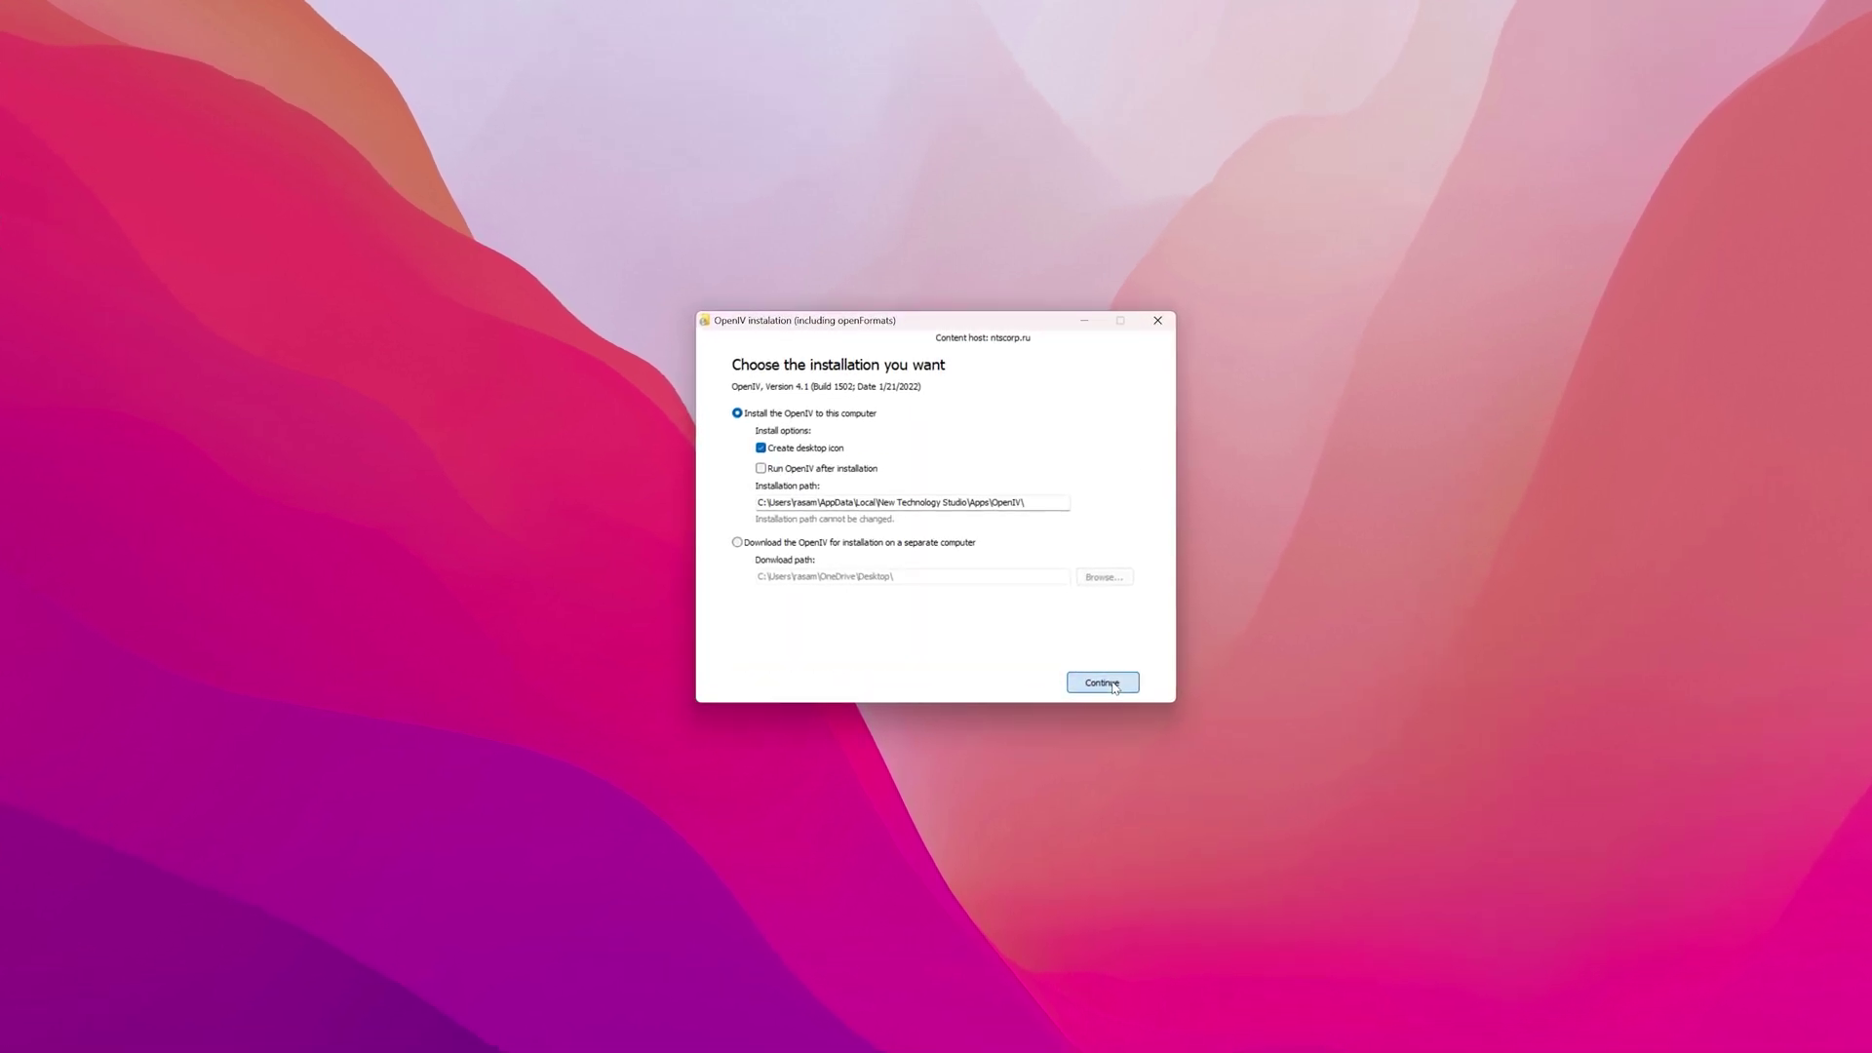
click(1111, 686)
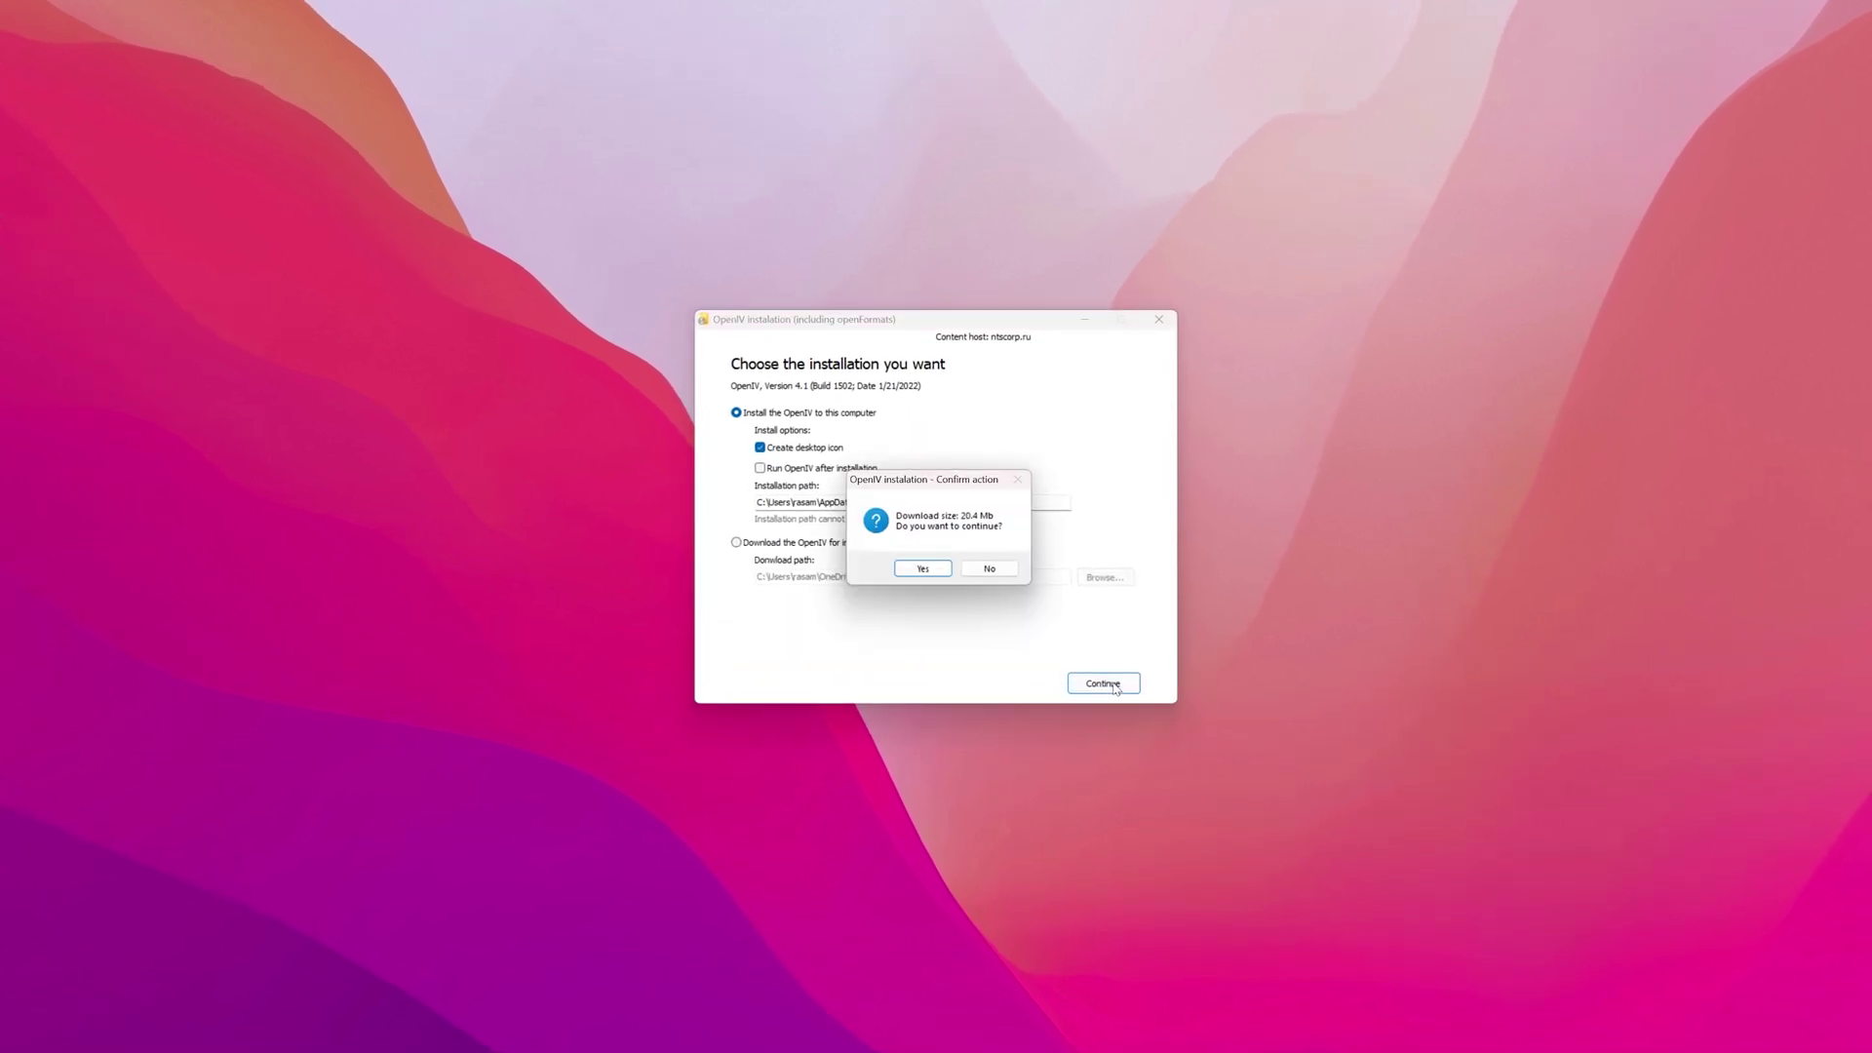
click(931, 572)
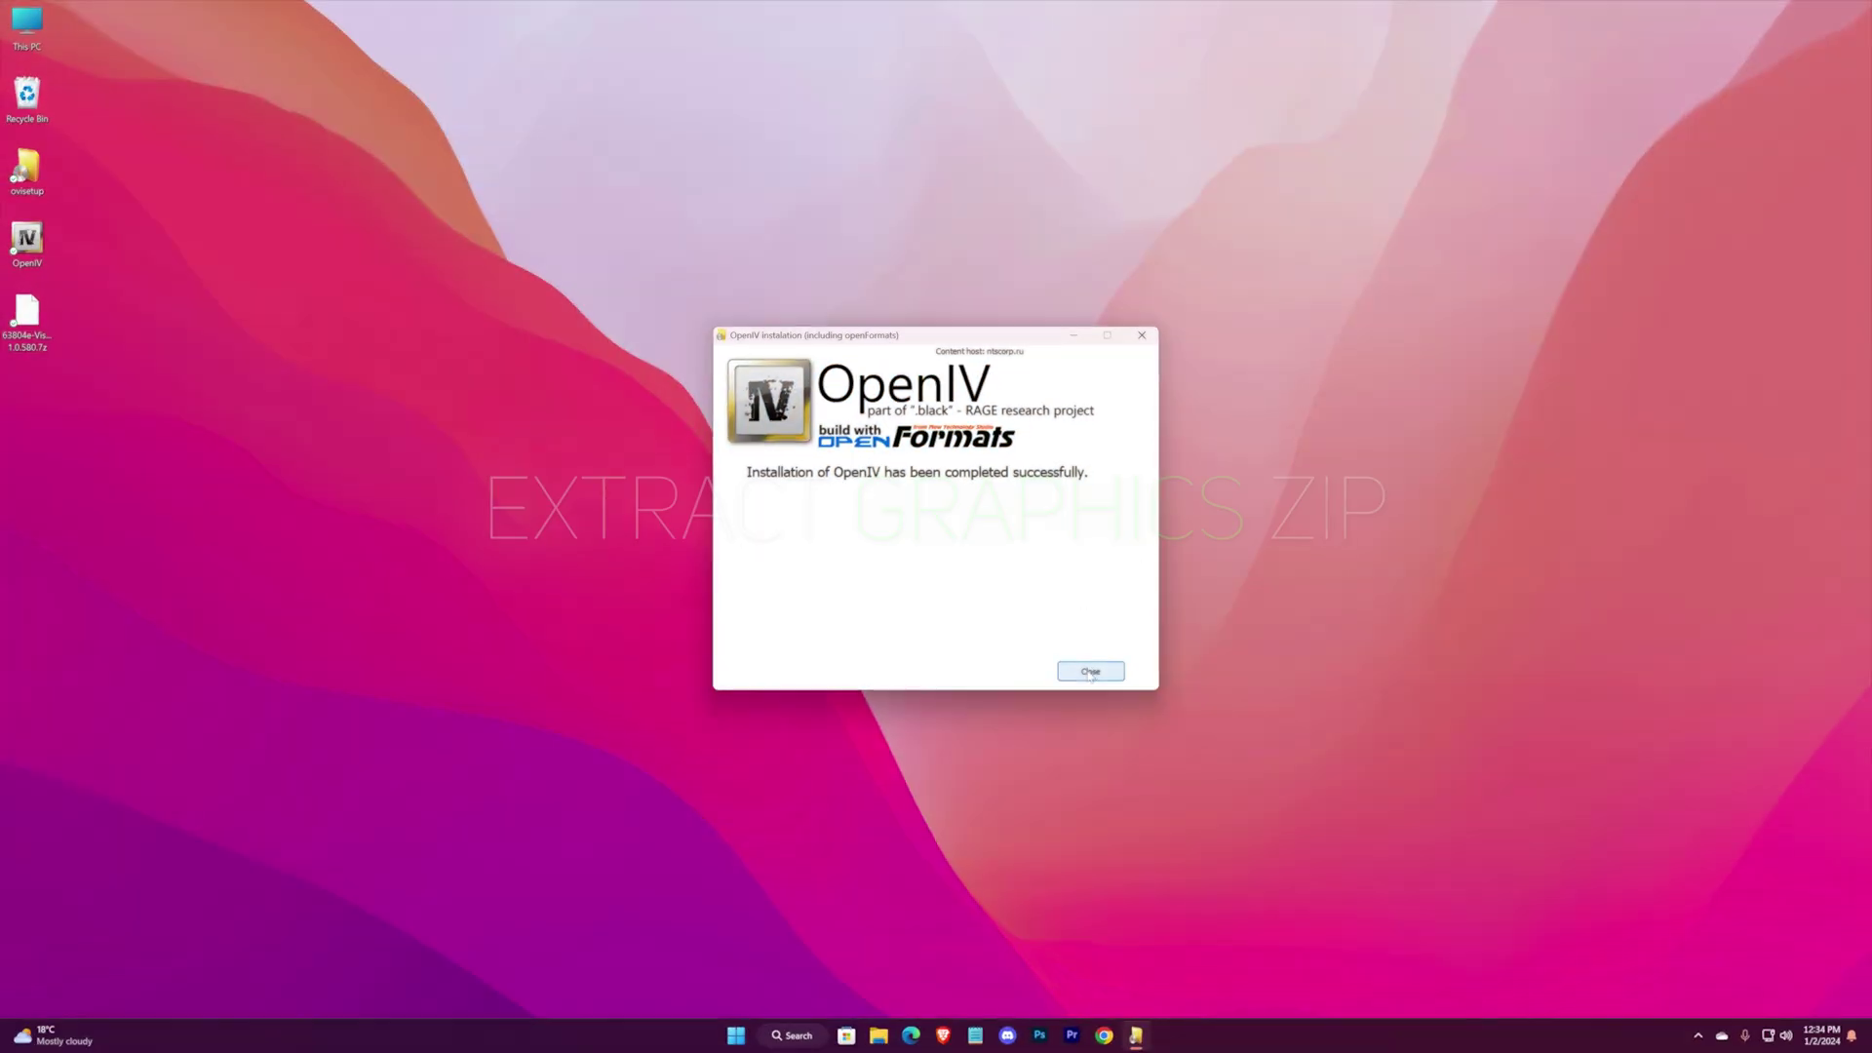
click(1090, 672)
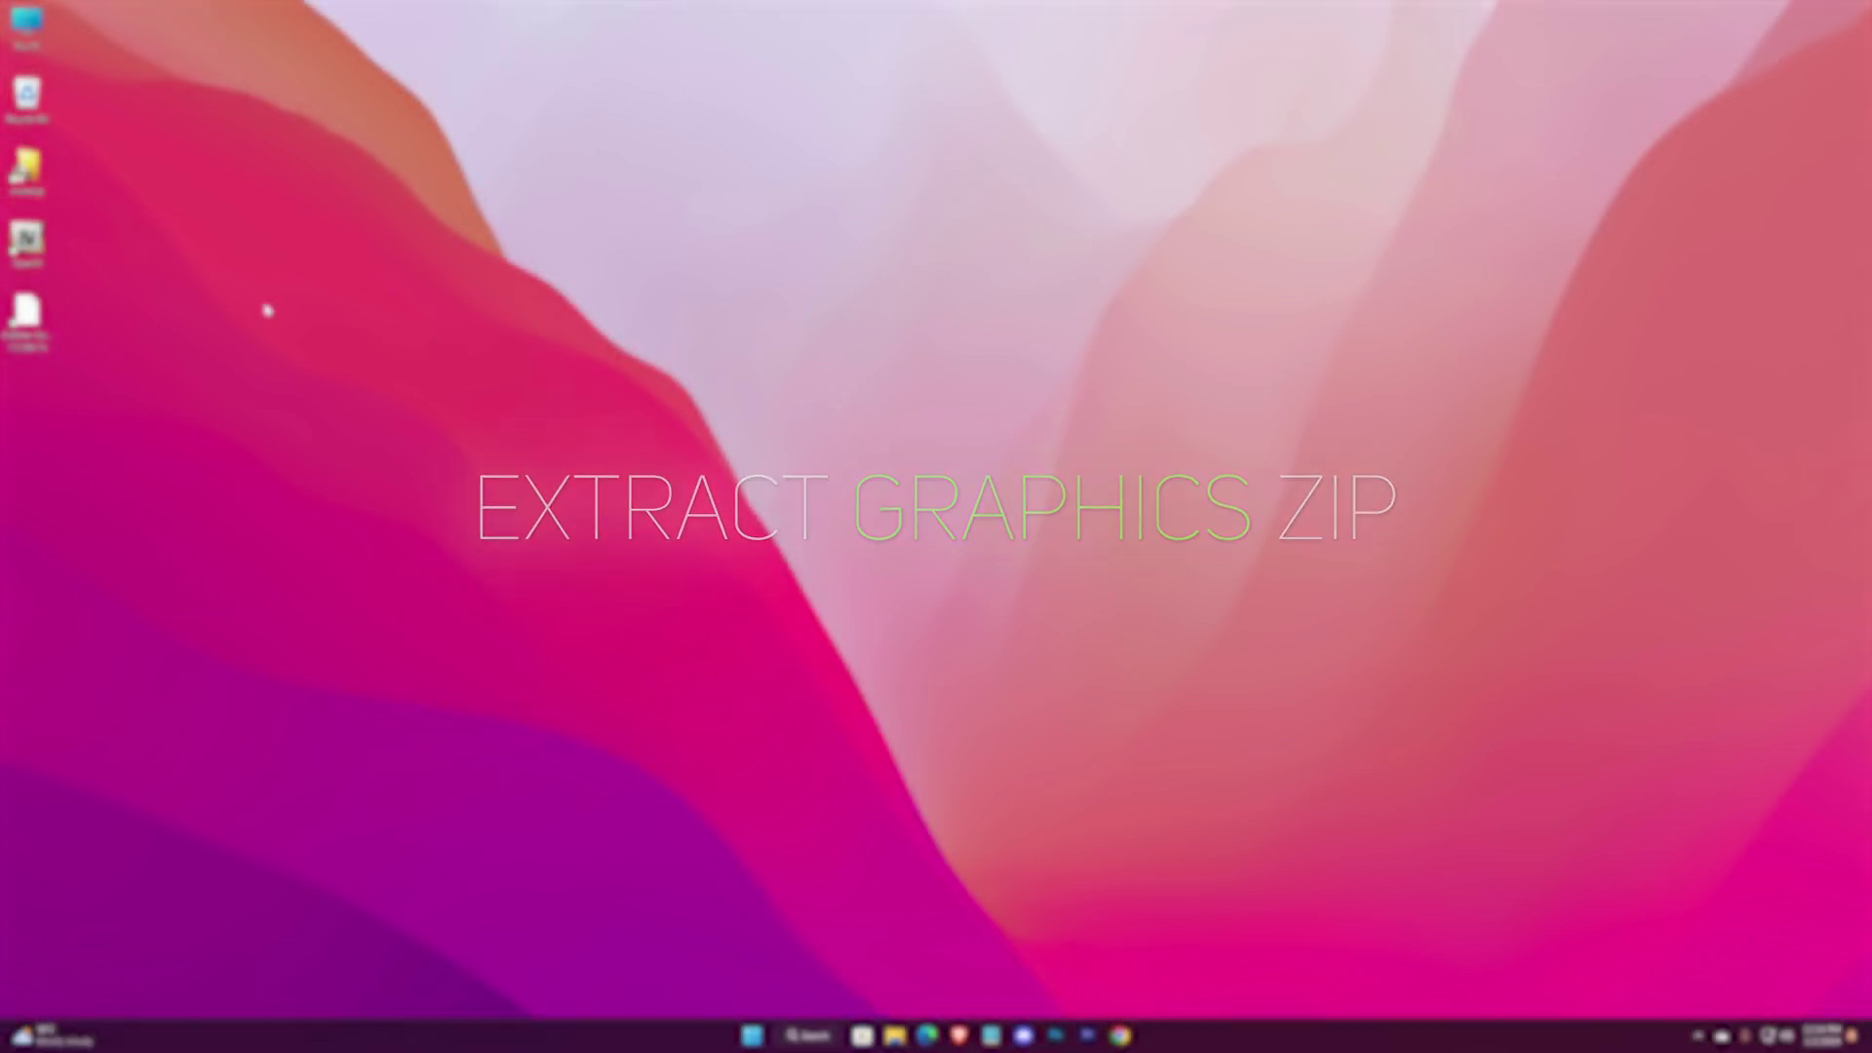
- Extract the VisualV .7z to '63804e-VisualV 1.0.580\' and snap that folder to the right half
right_click(27, 324)
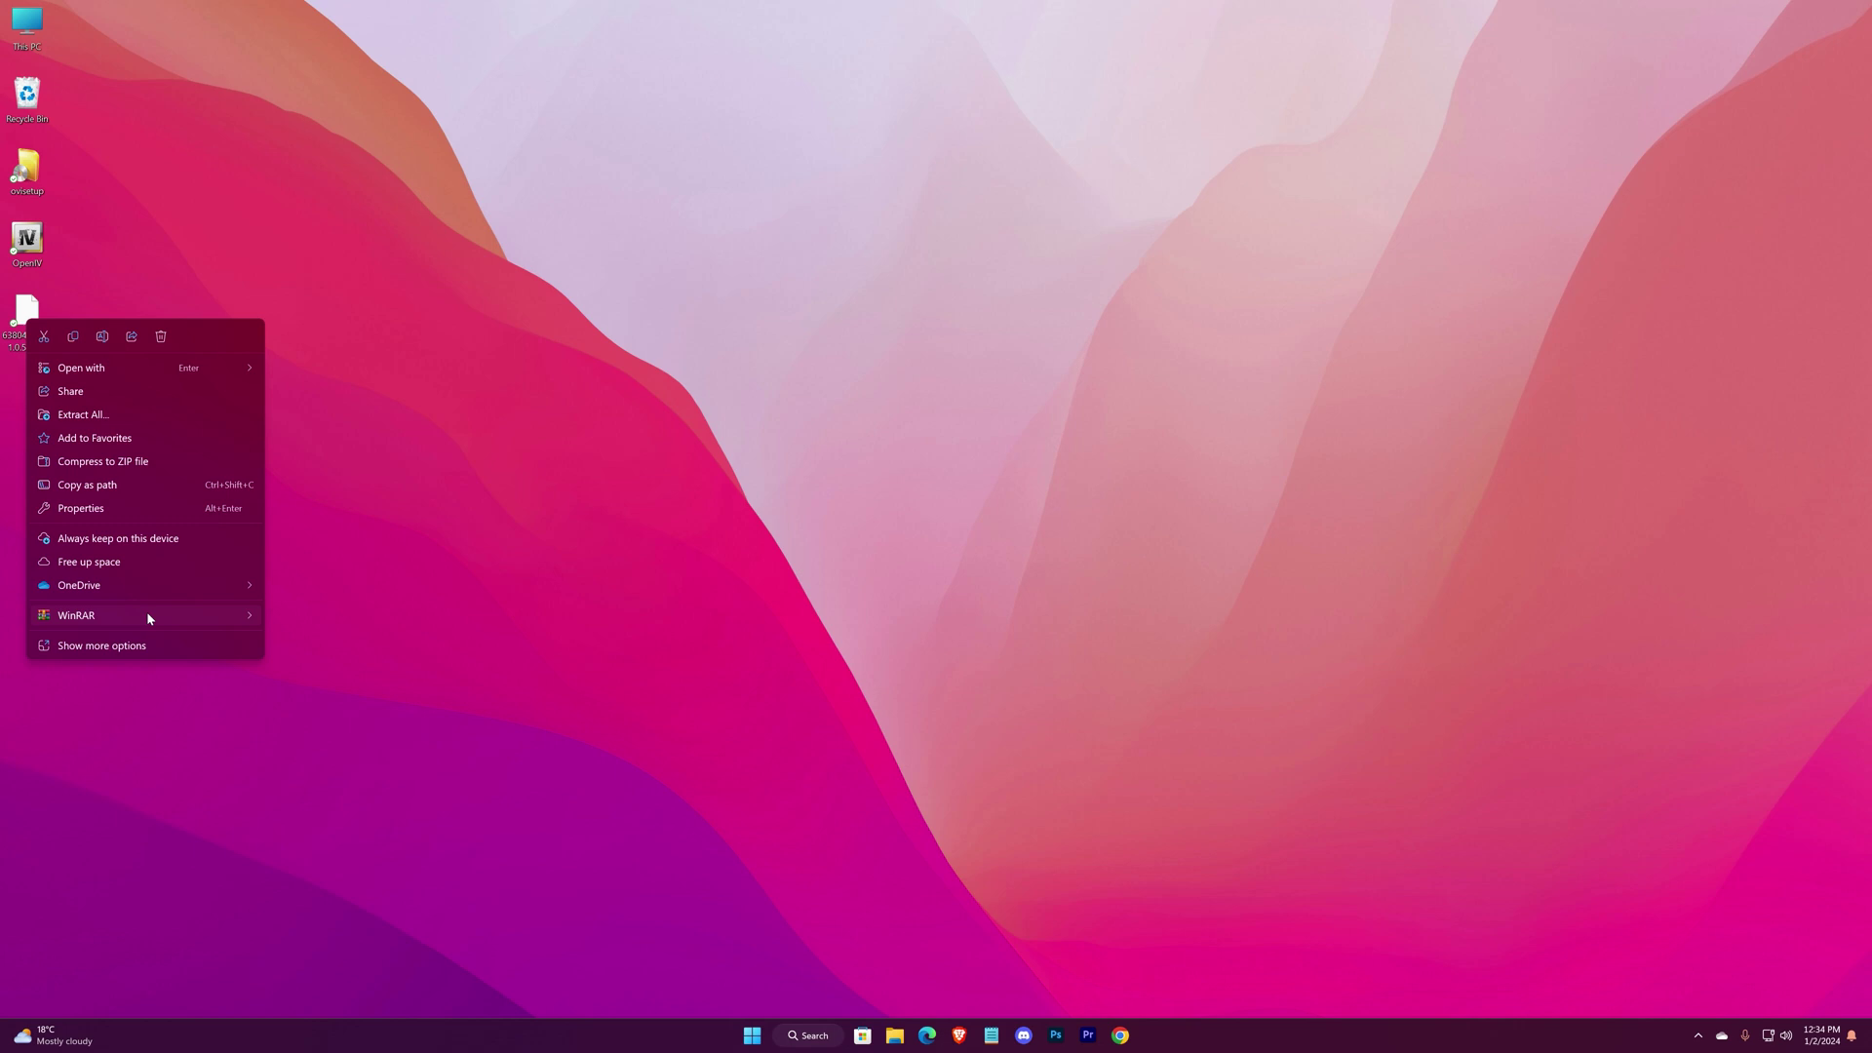
mouse_move(147, 611)
click(425, 664)
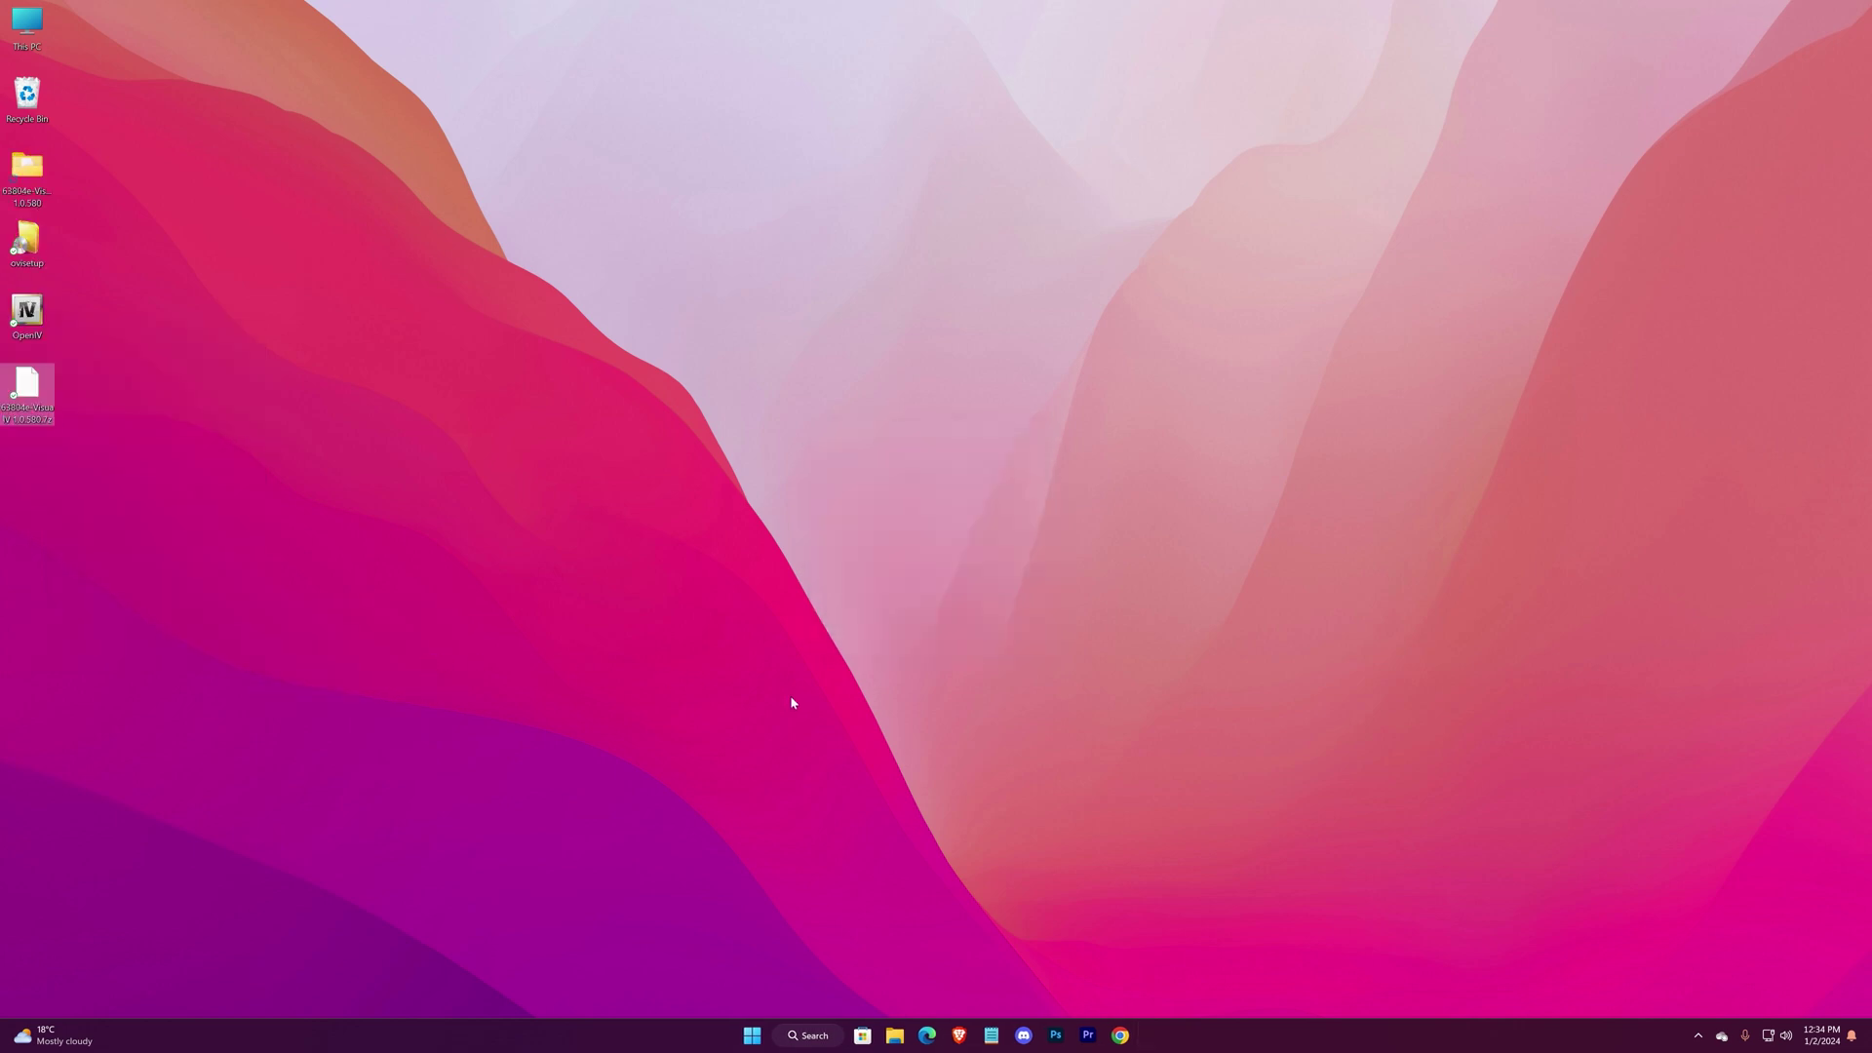
double_click(30, 176)
drag(899, 295, 1867, 390)
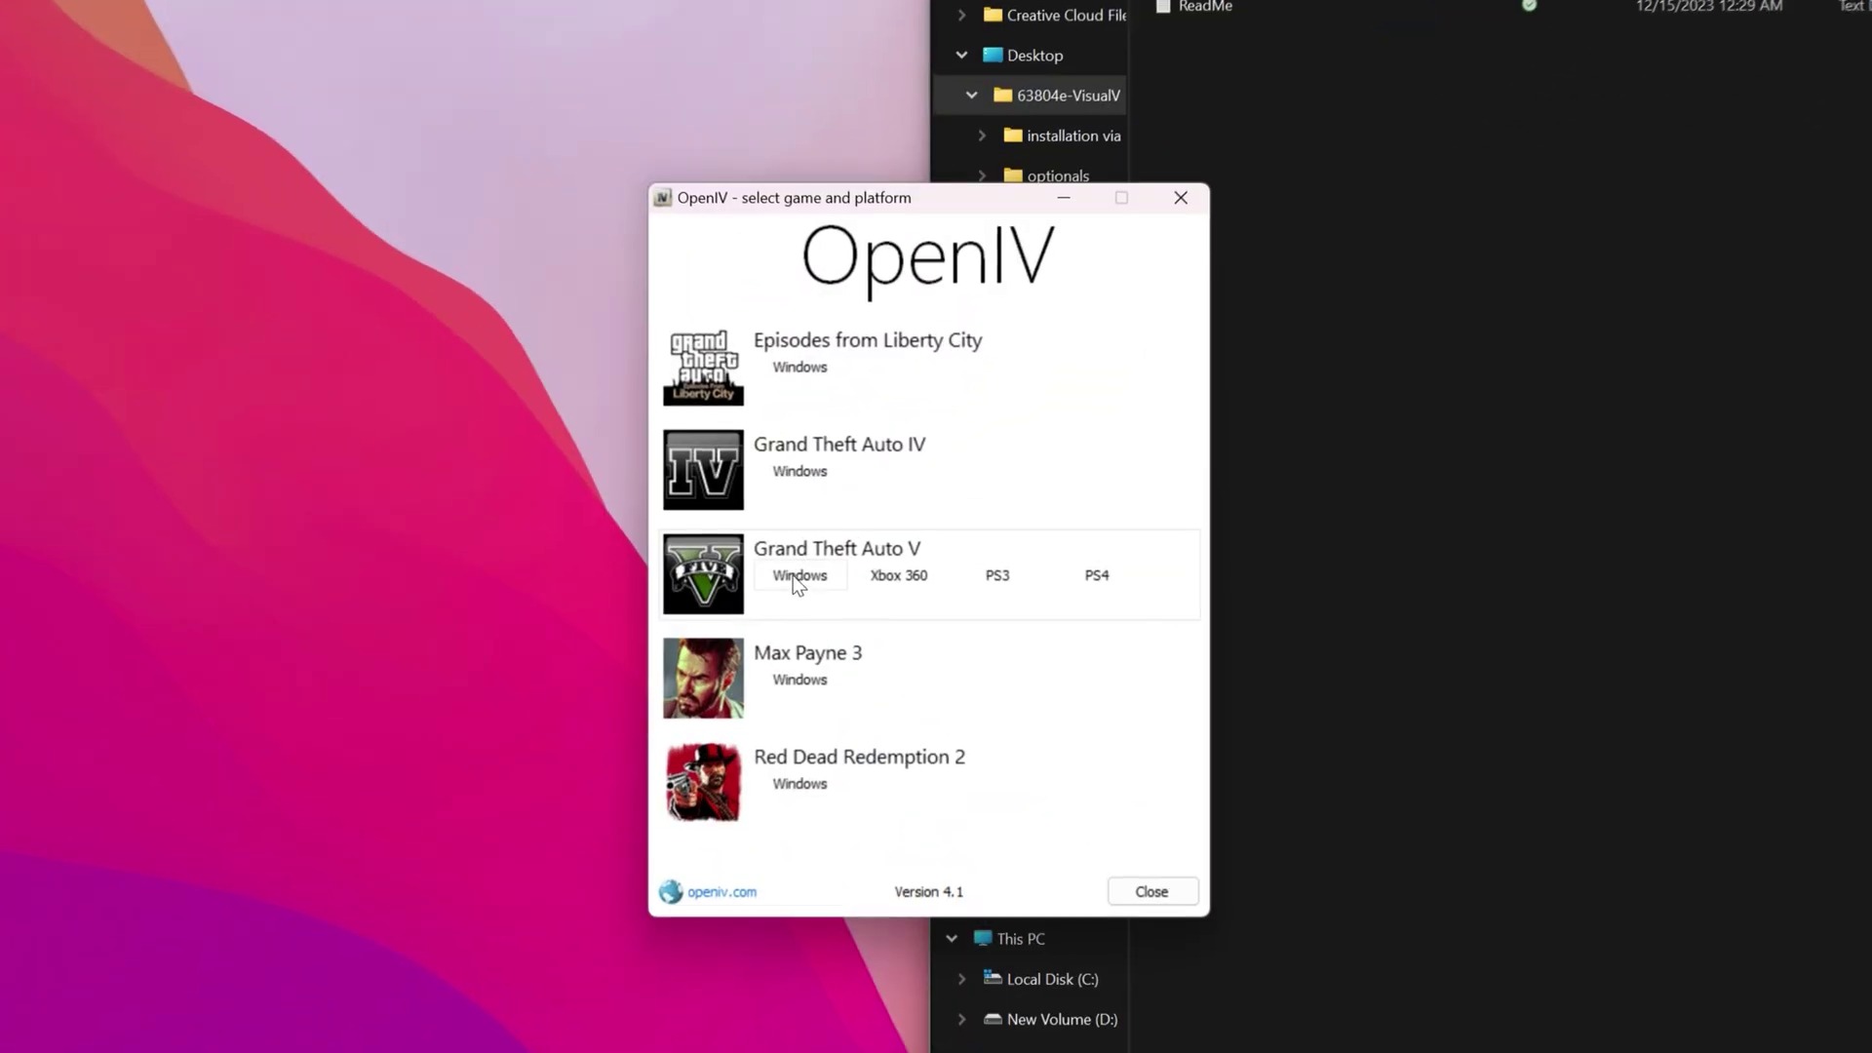
- Set GTA V for Windows to D:\Grand Theft Auto V (Modded) and continue past Backups
click(813, 576)
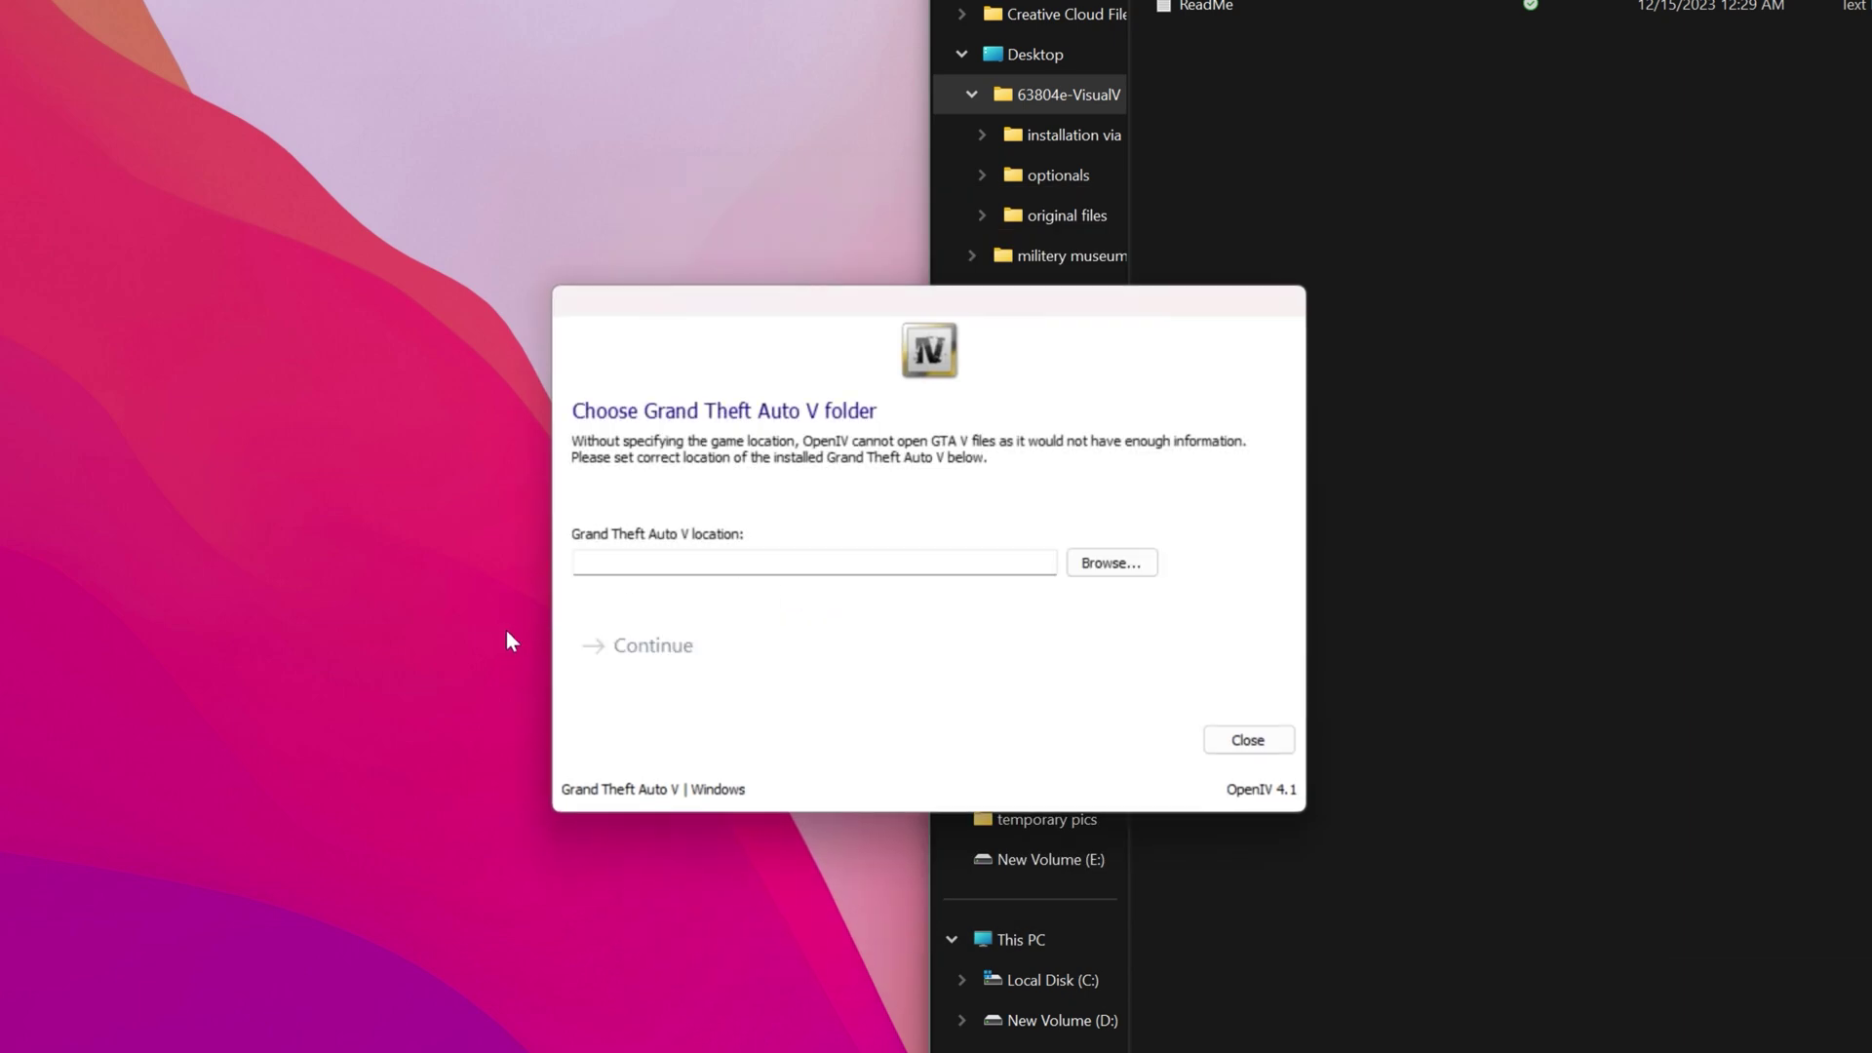
click(1116, 564)
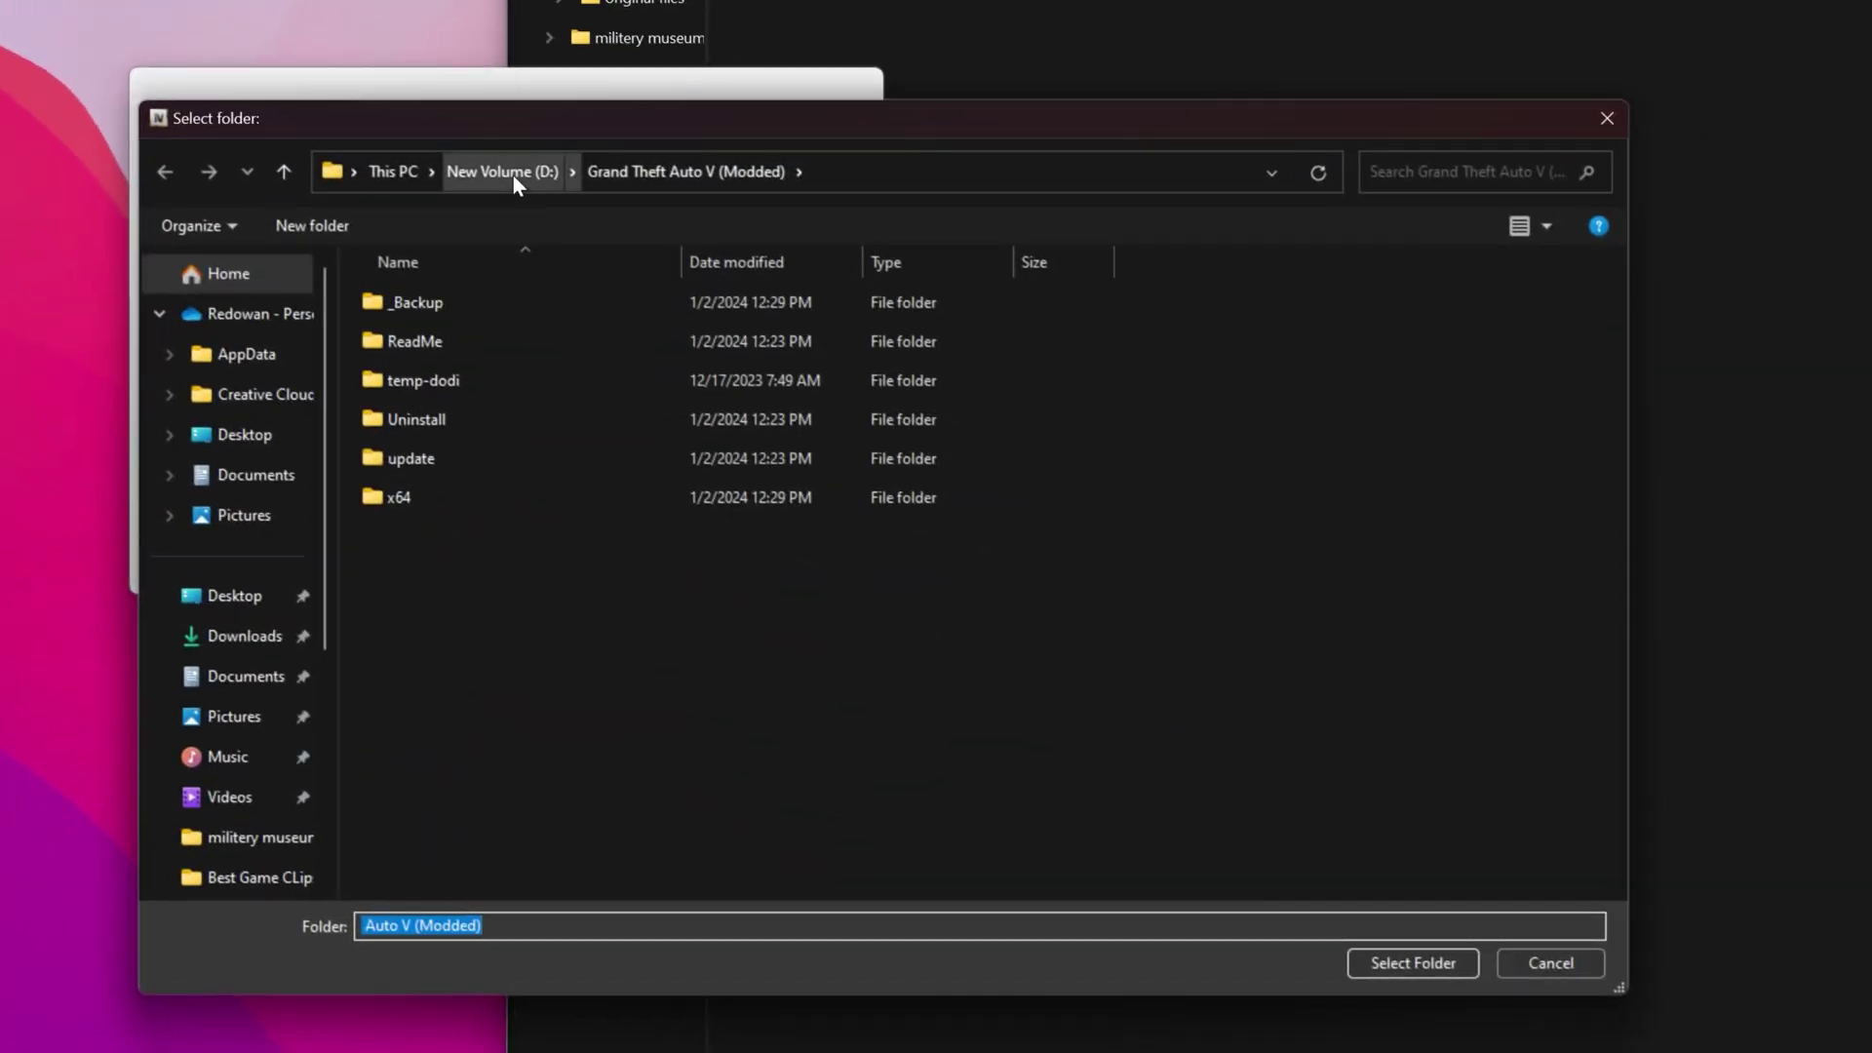
click(502, 171)
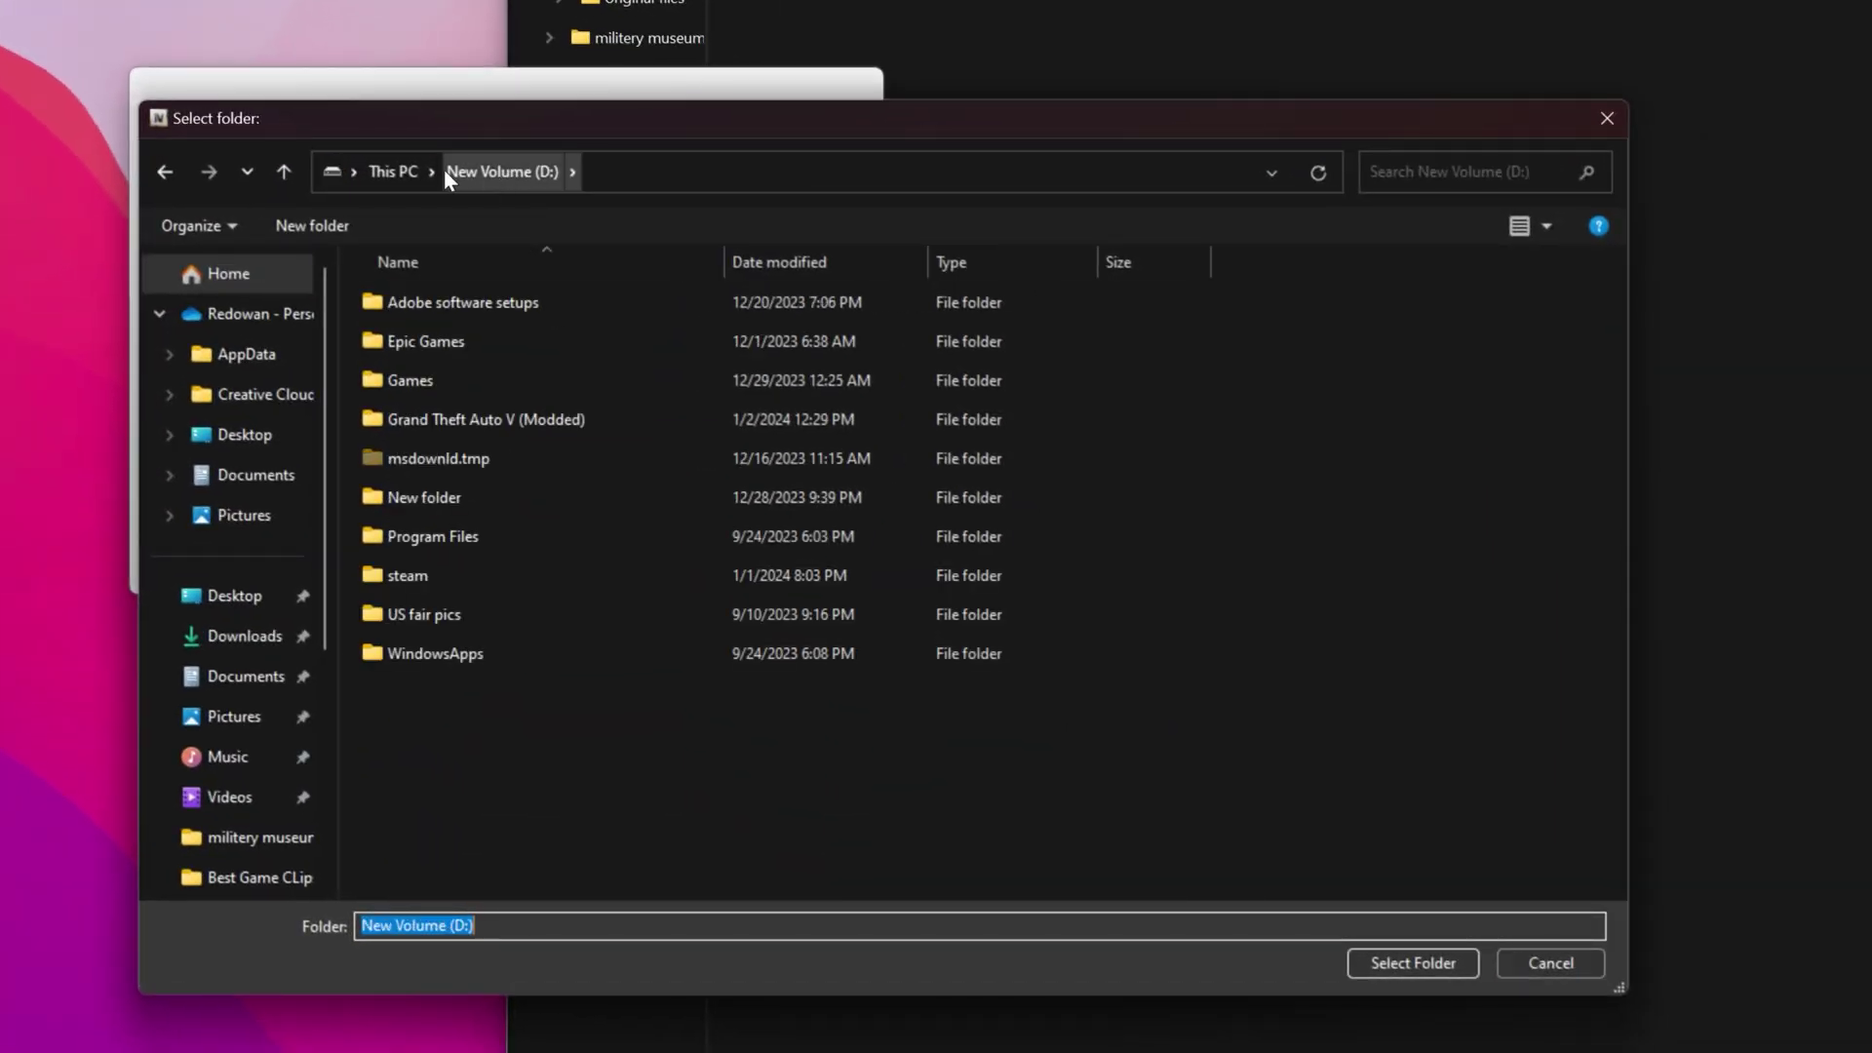
click(476, 418)
click(441, 417)
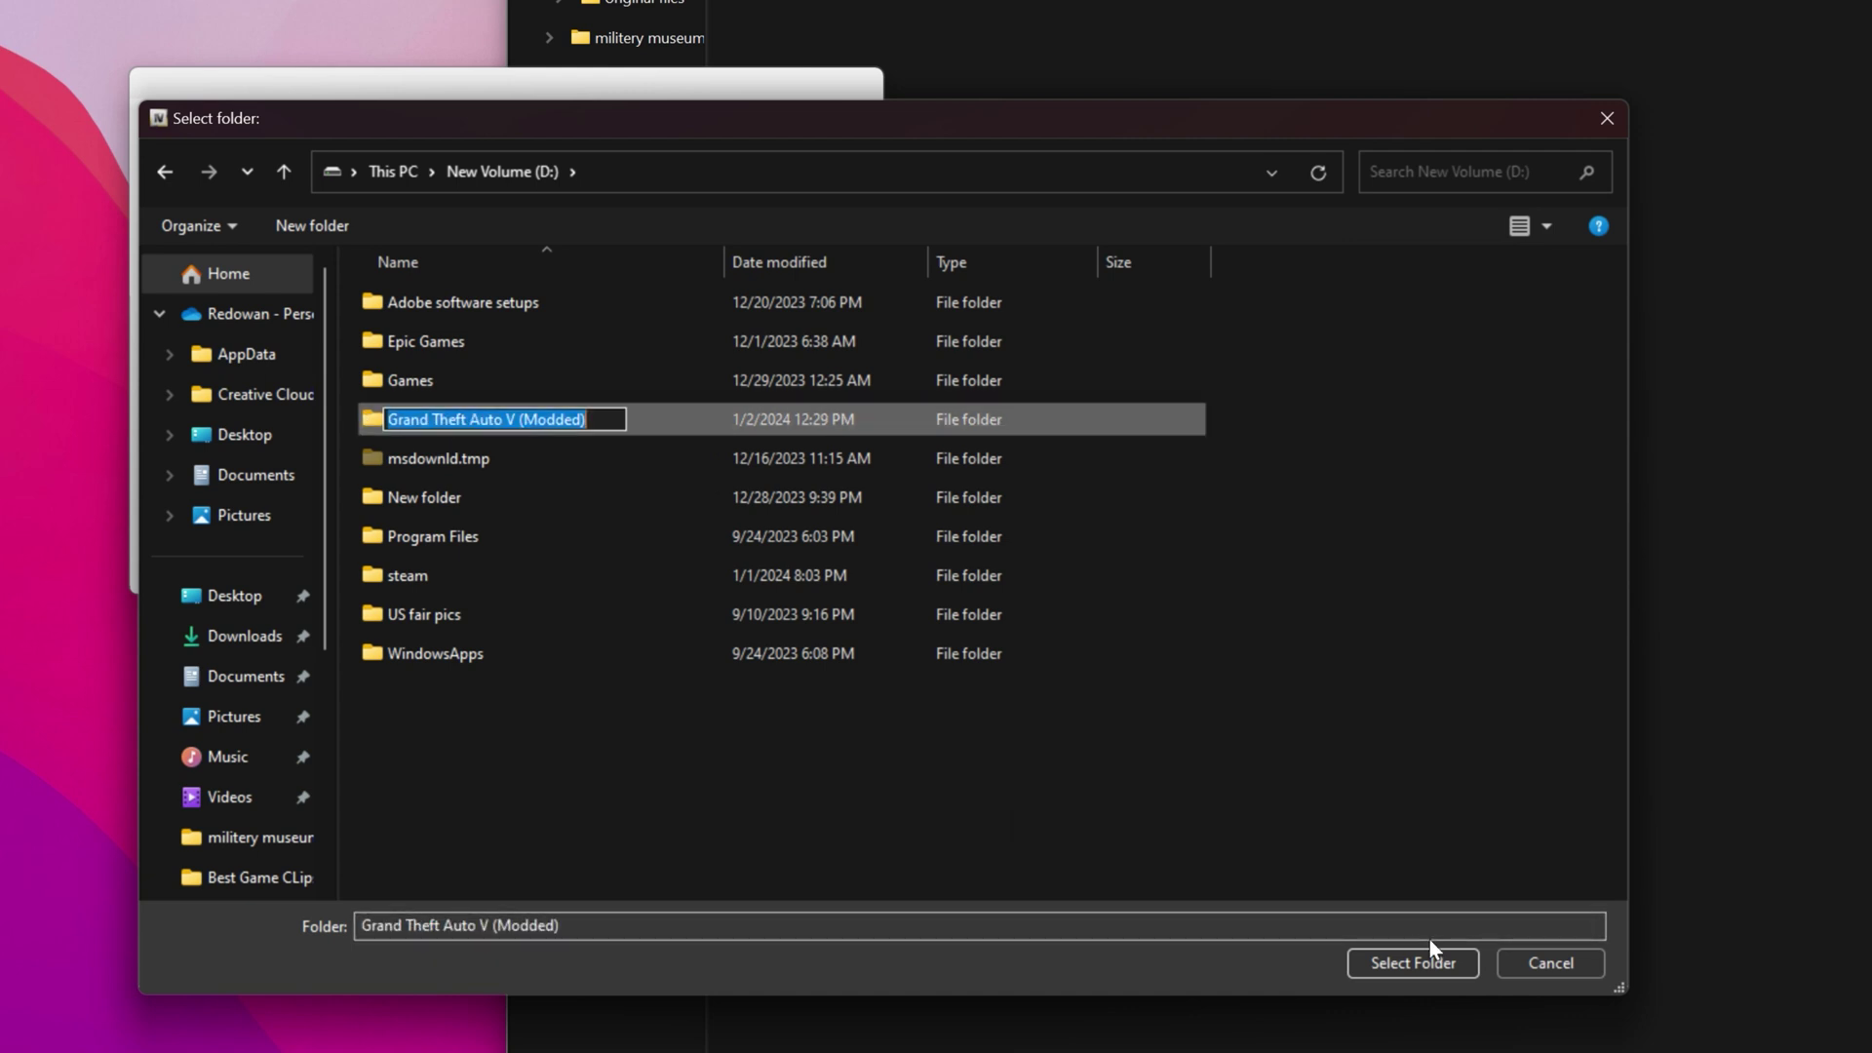
key(Escape)
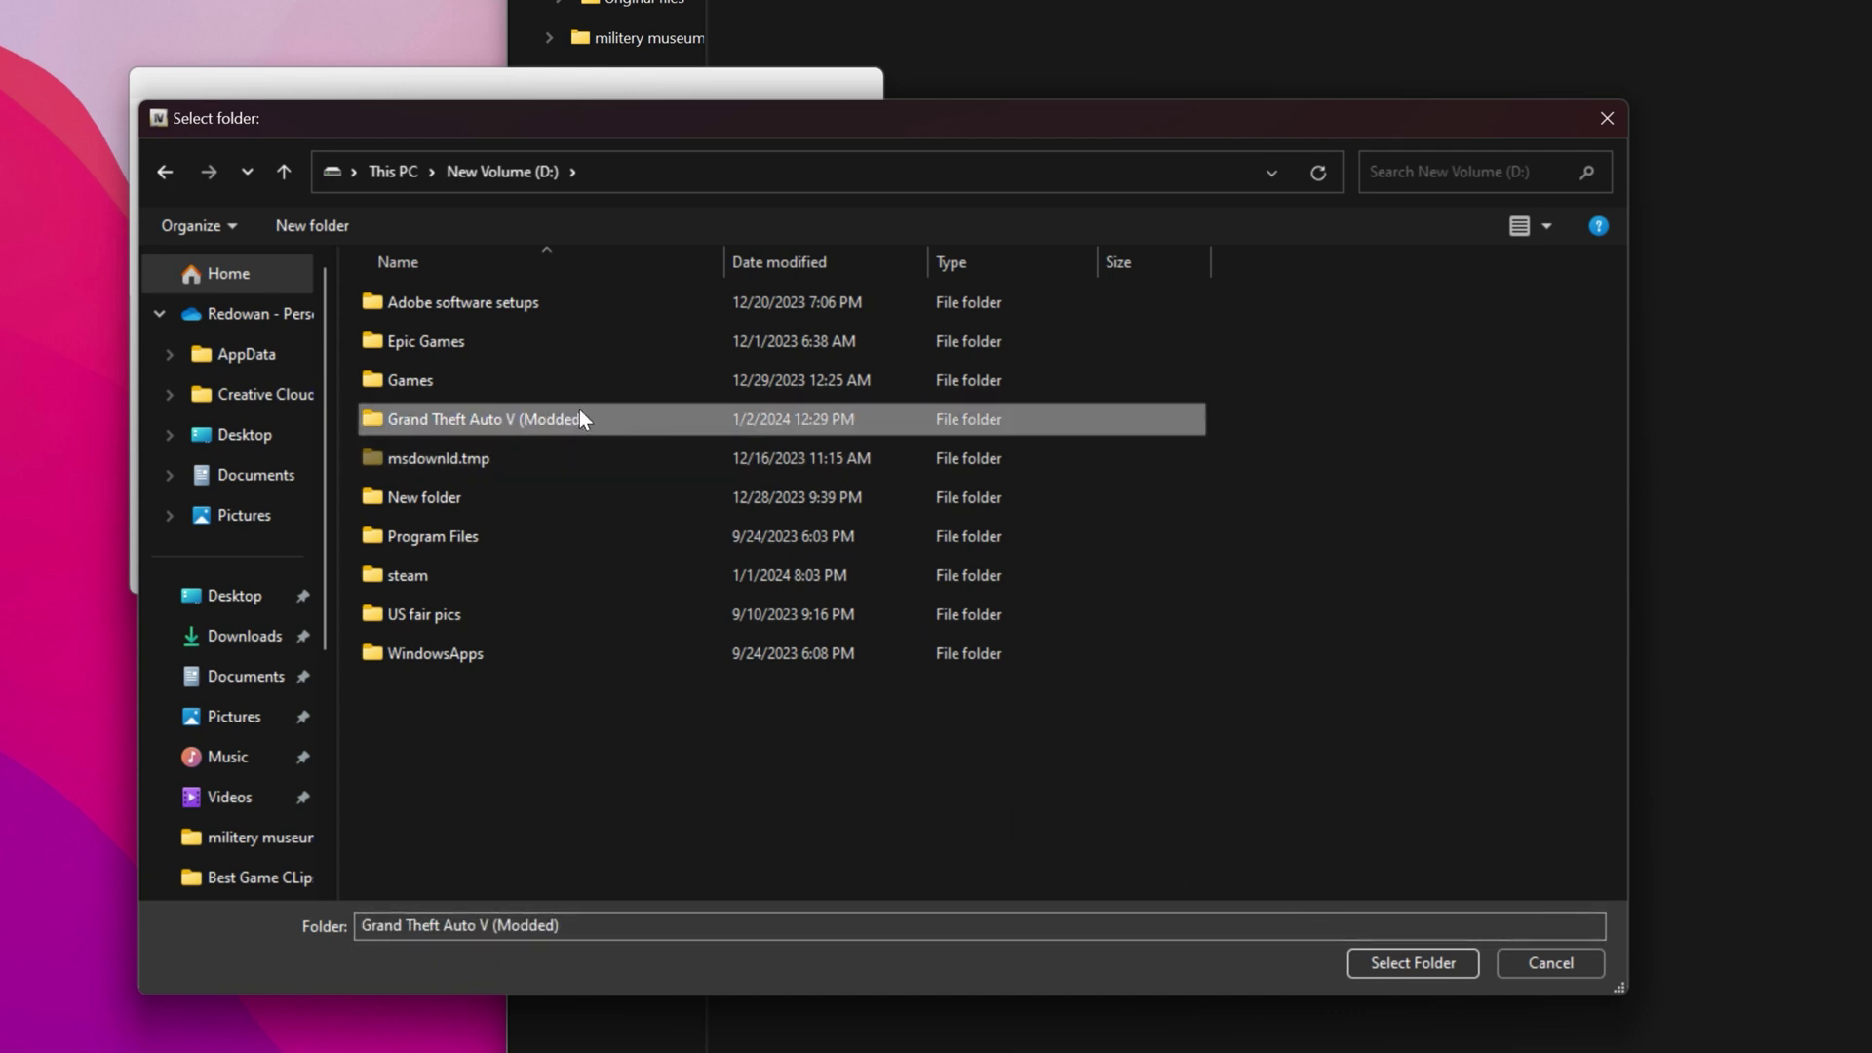
click(1411, 959)
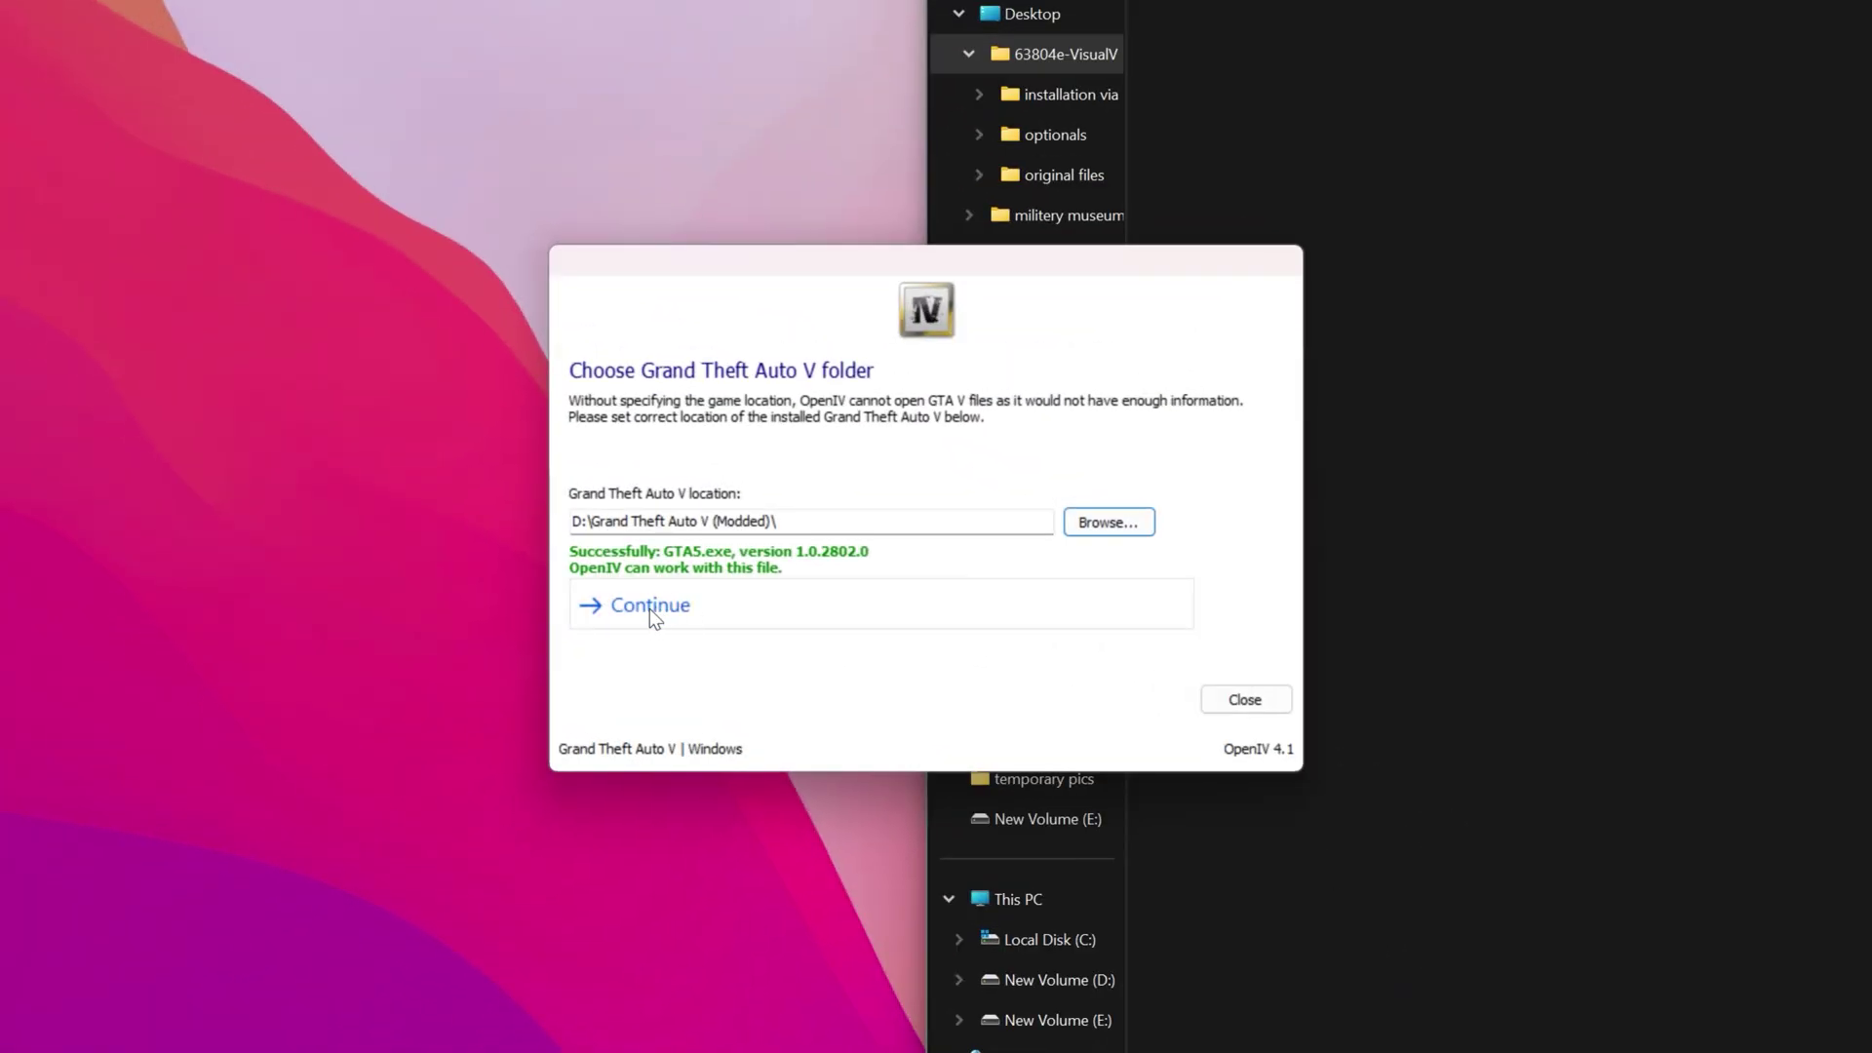
click(650, 607)
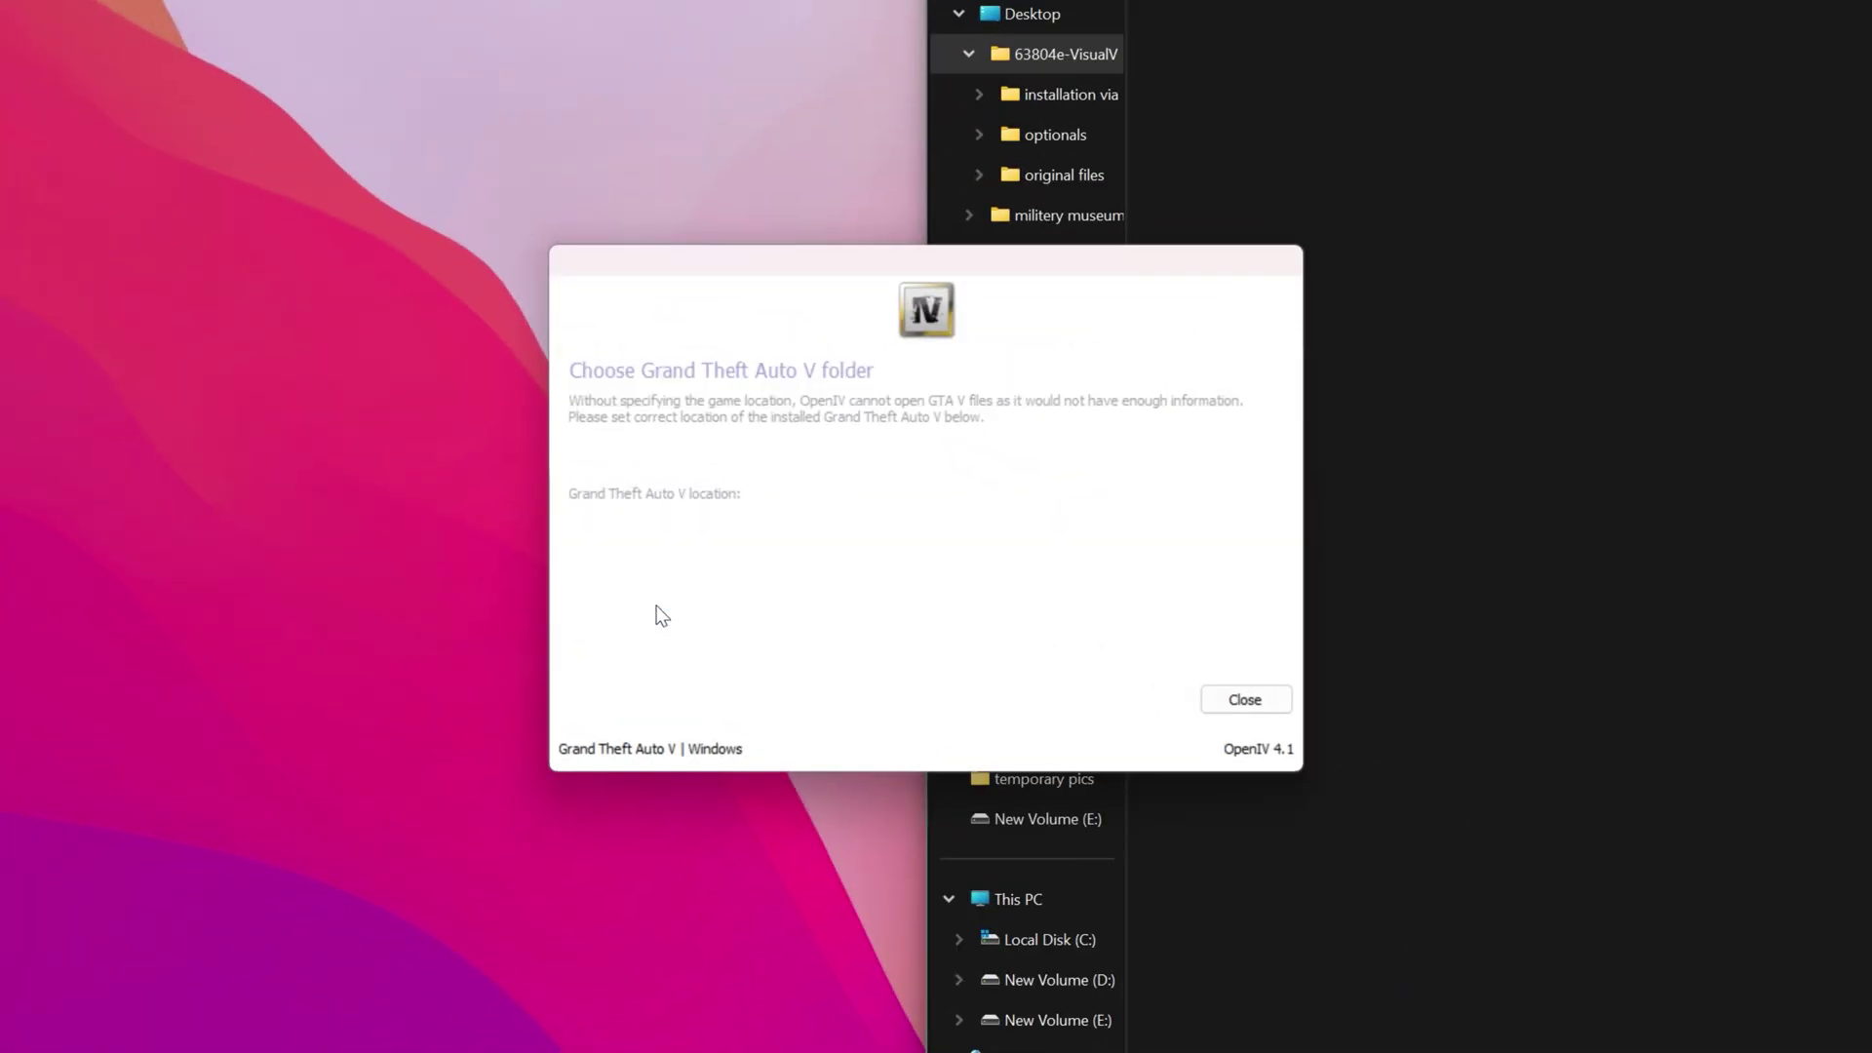
click(644, 607)
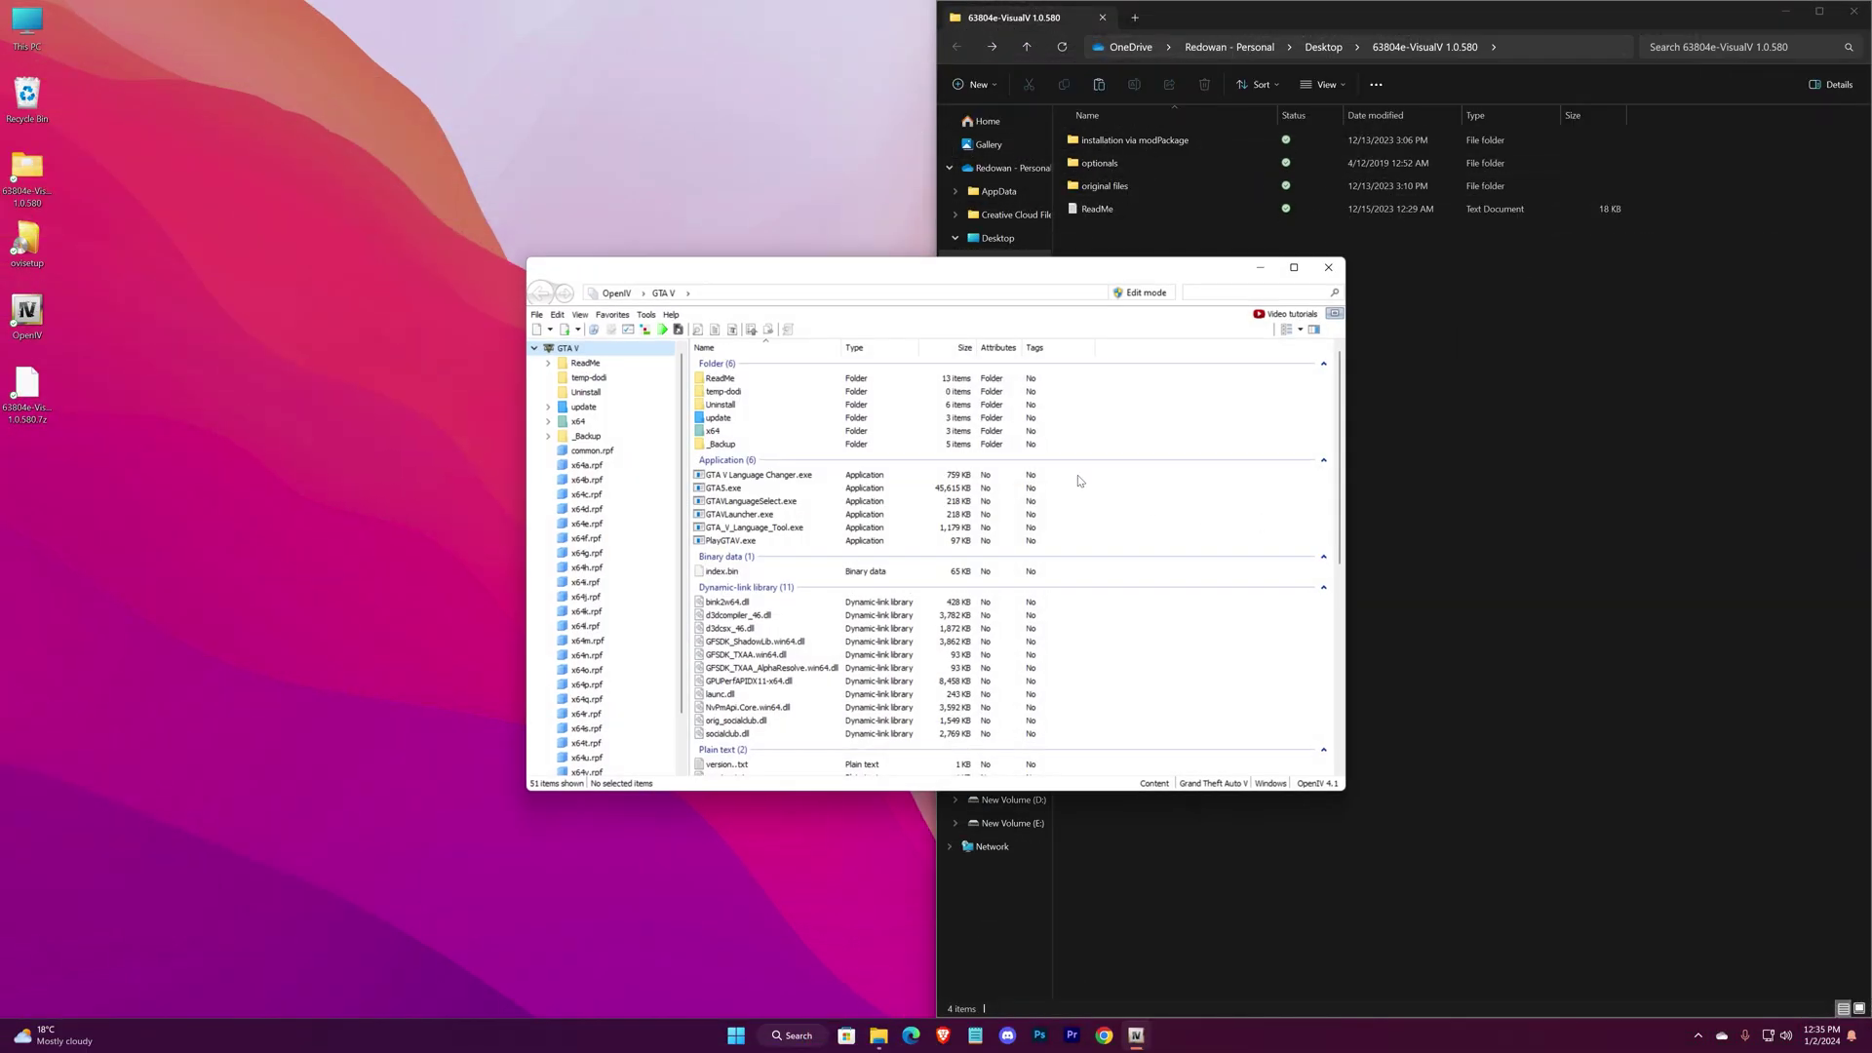
- Install ASI Loader, OpenIV.ASI (creating the mods folder) and openCamera via ASI Manager, then open Package Installer
drag(970, 282, 2, 267)
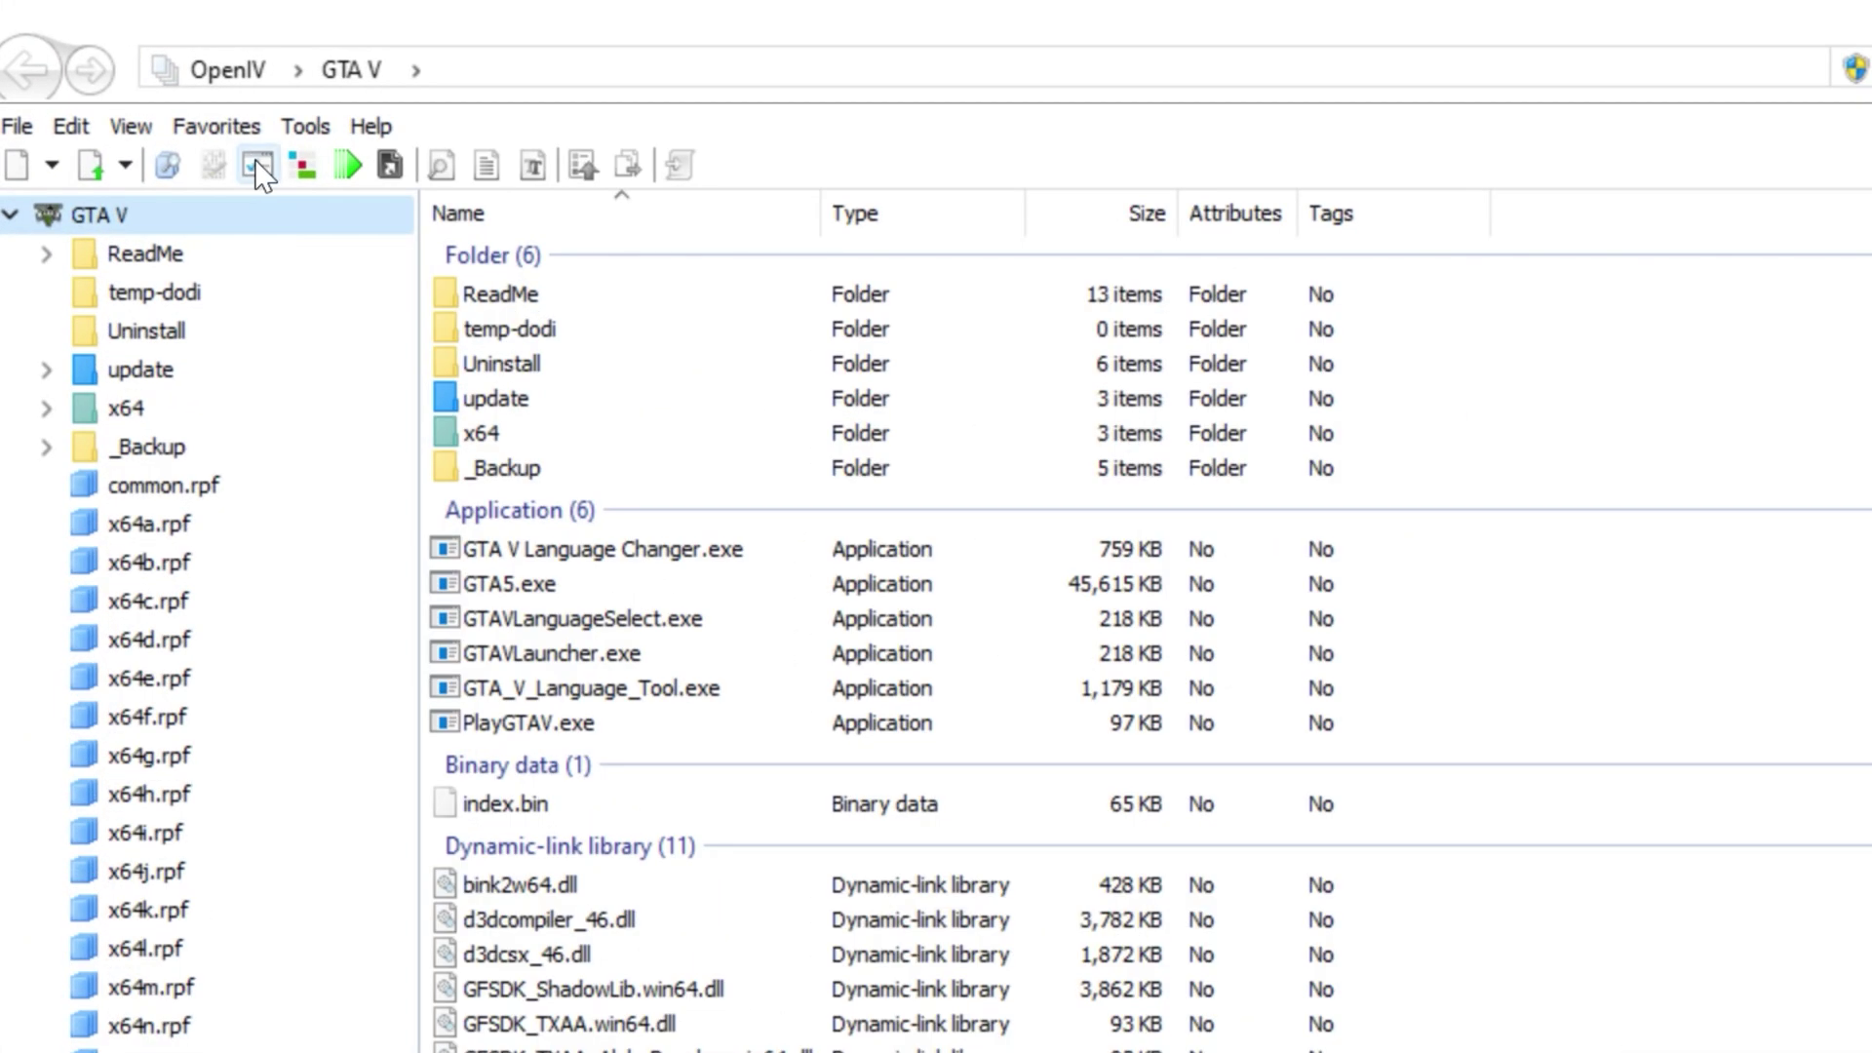
click(258, 165)
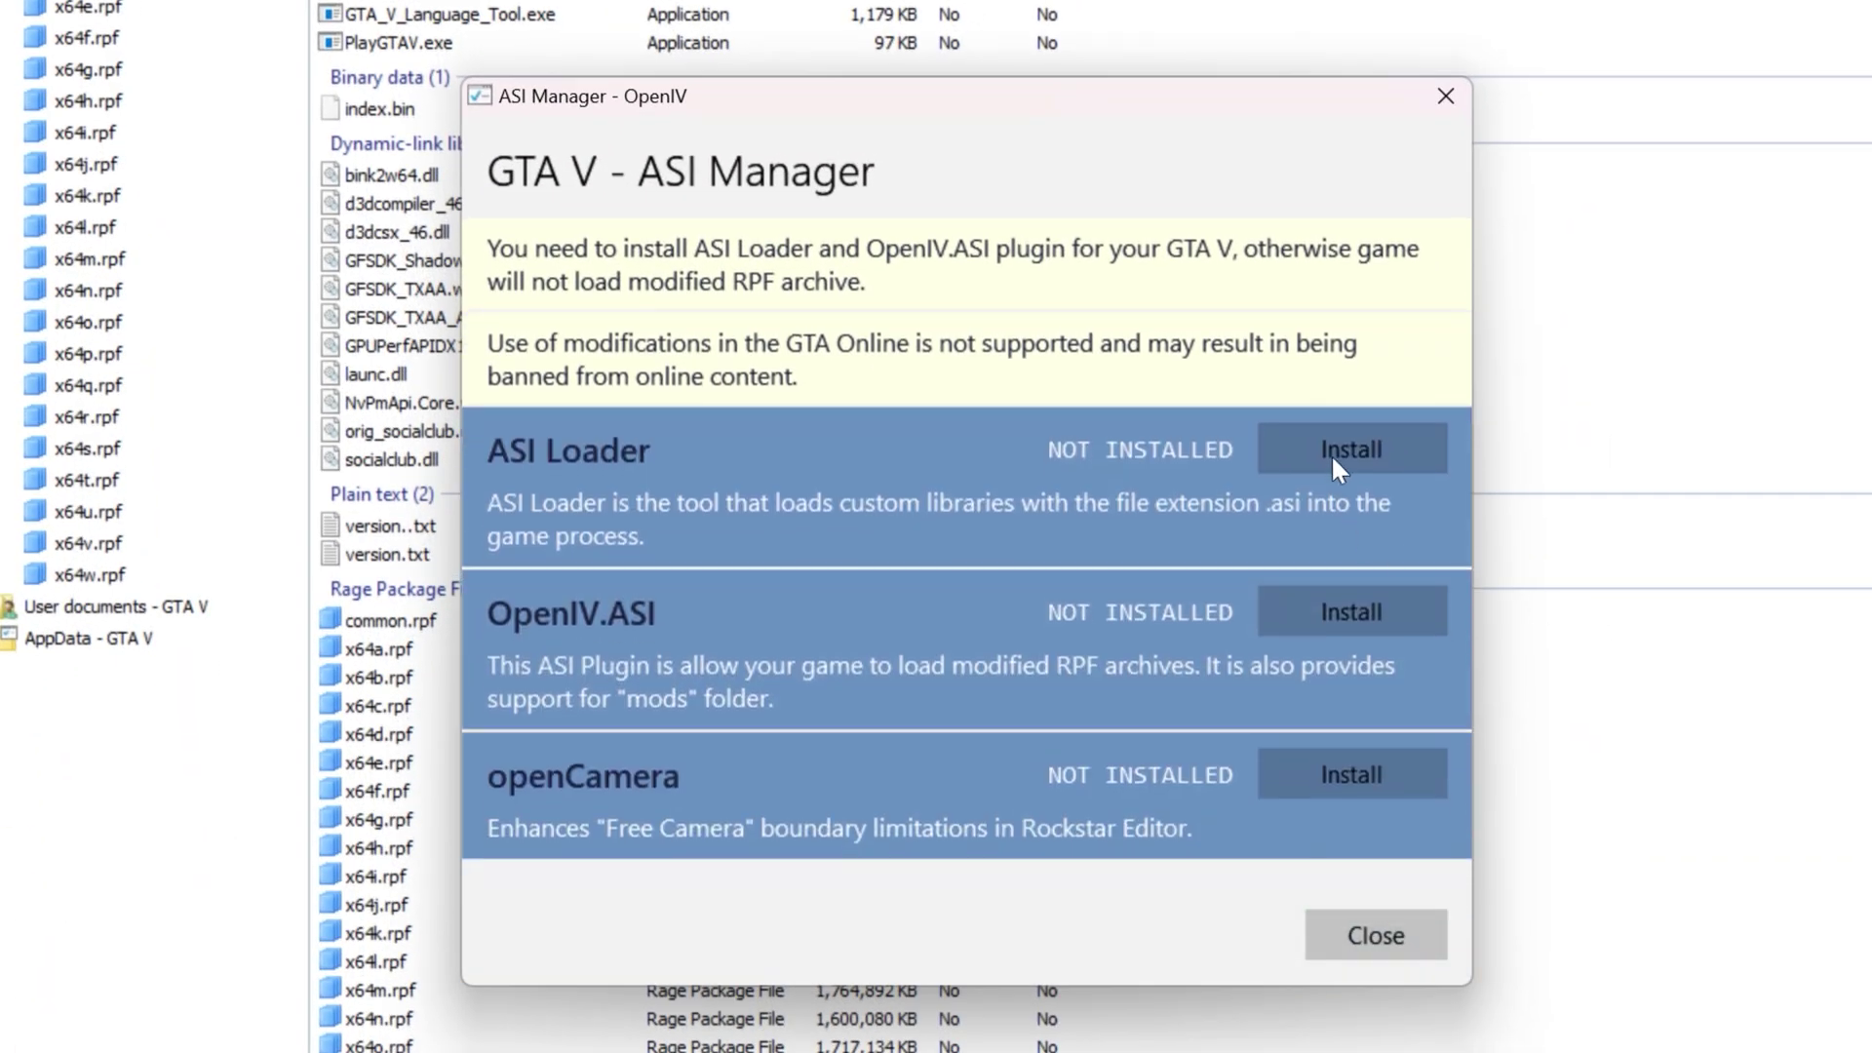
click(1366, 448)
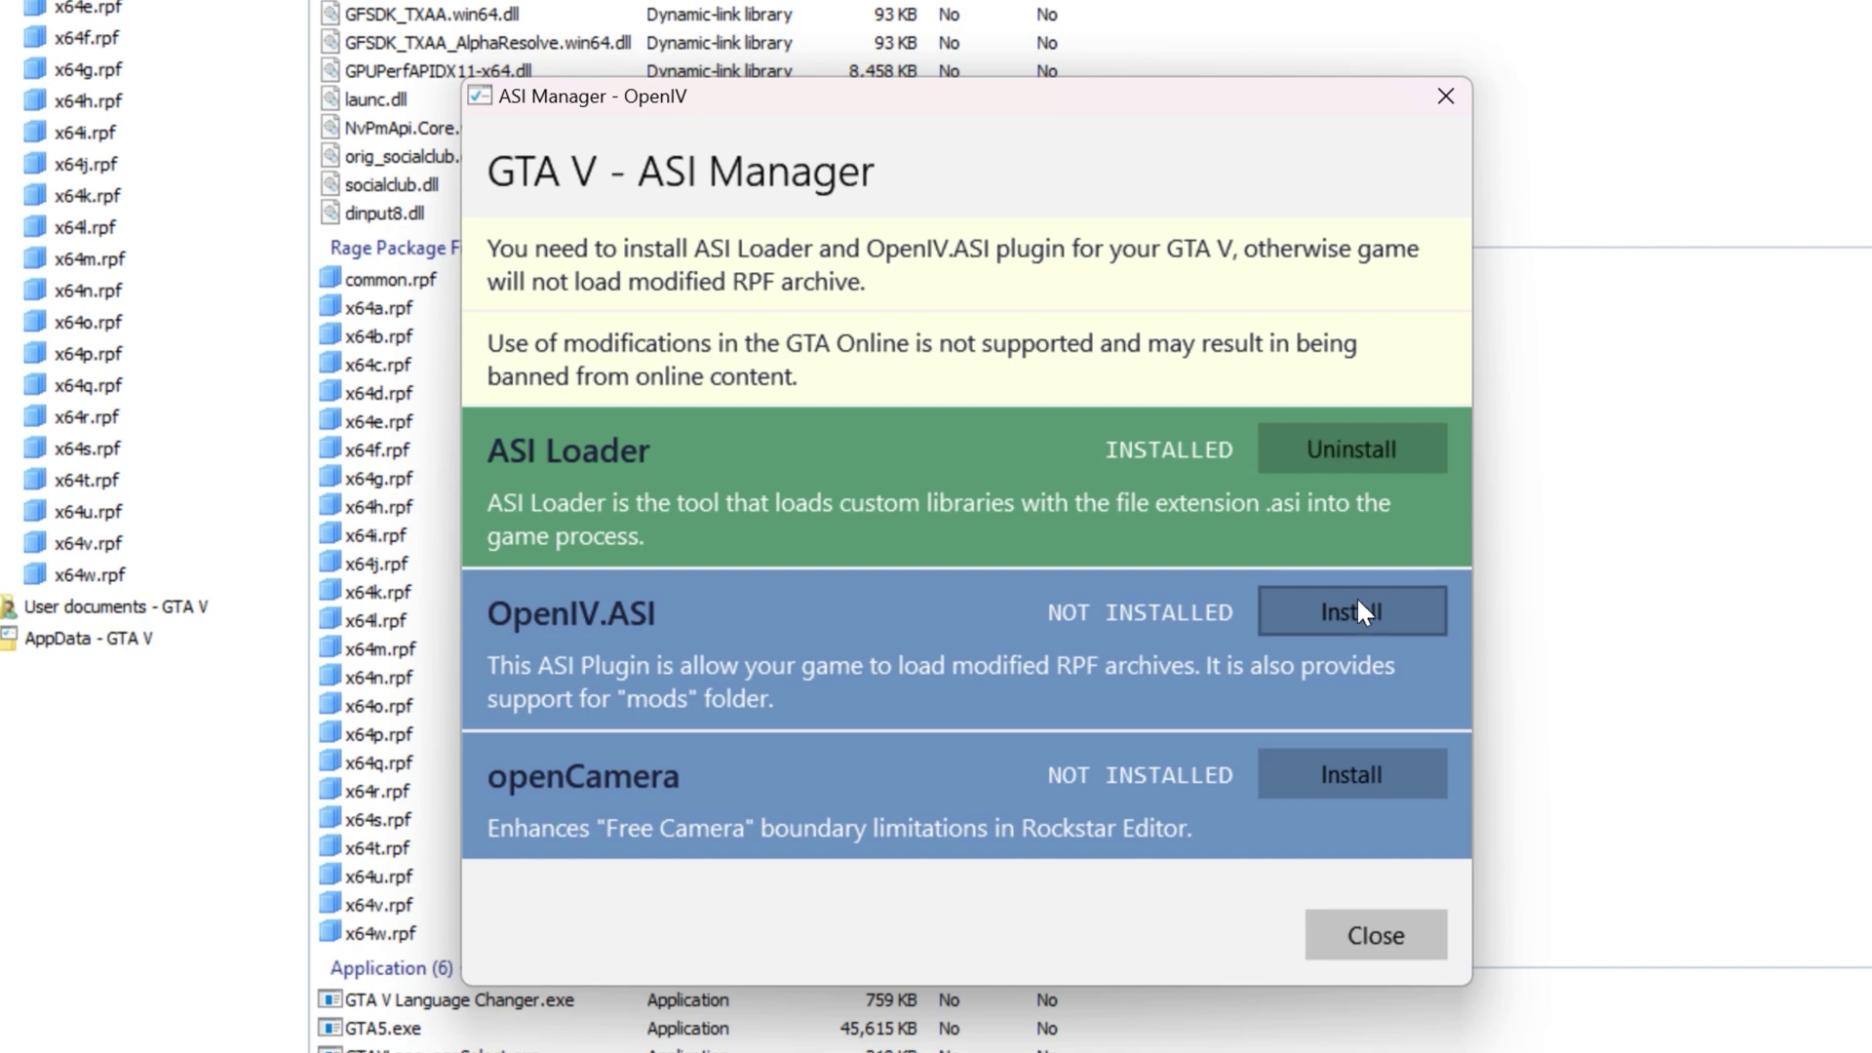
click(1359, 606)
click(1199, 694)
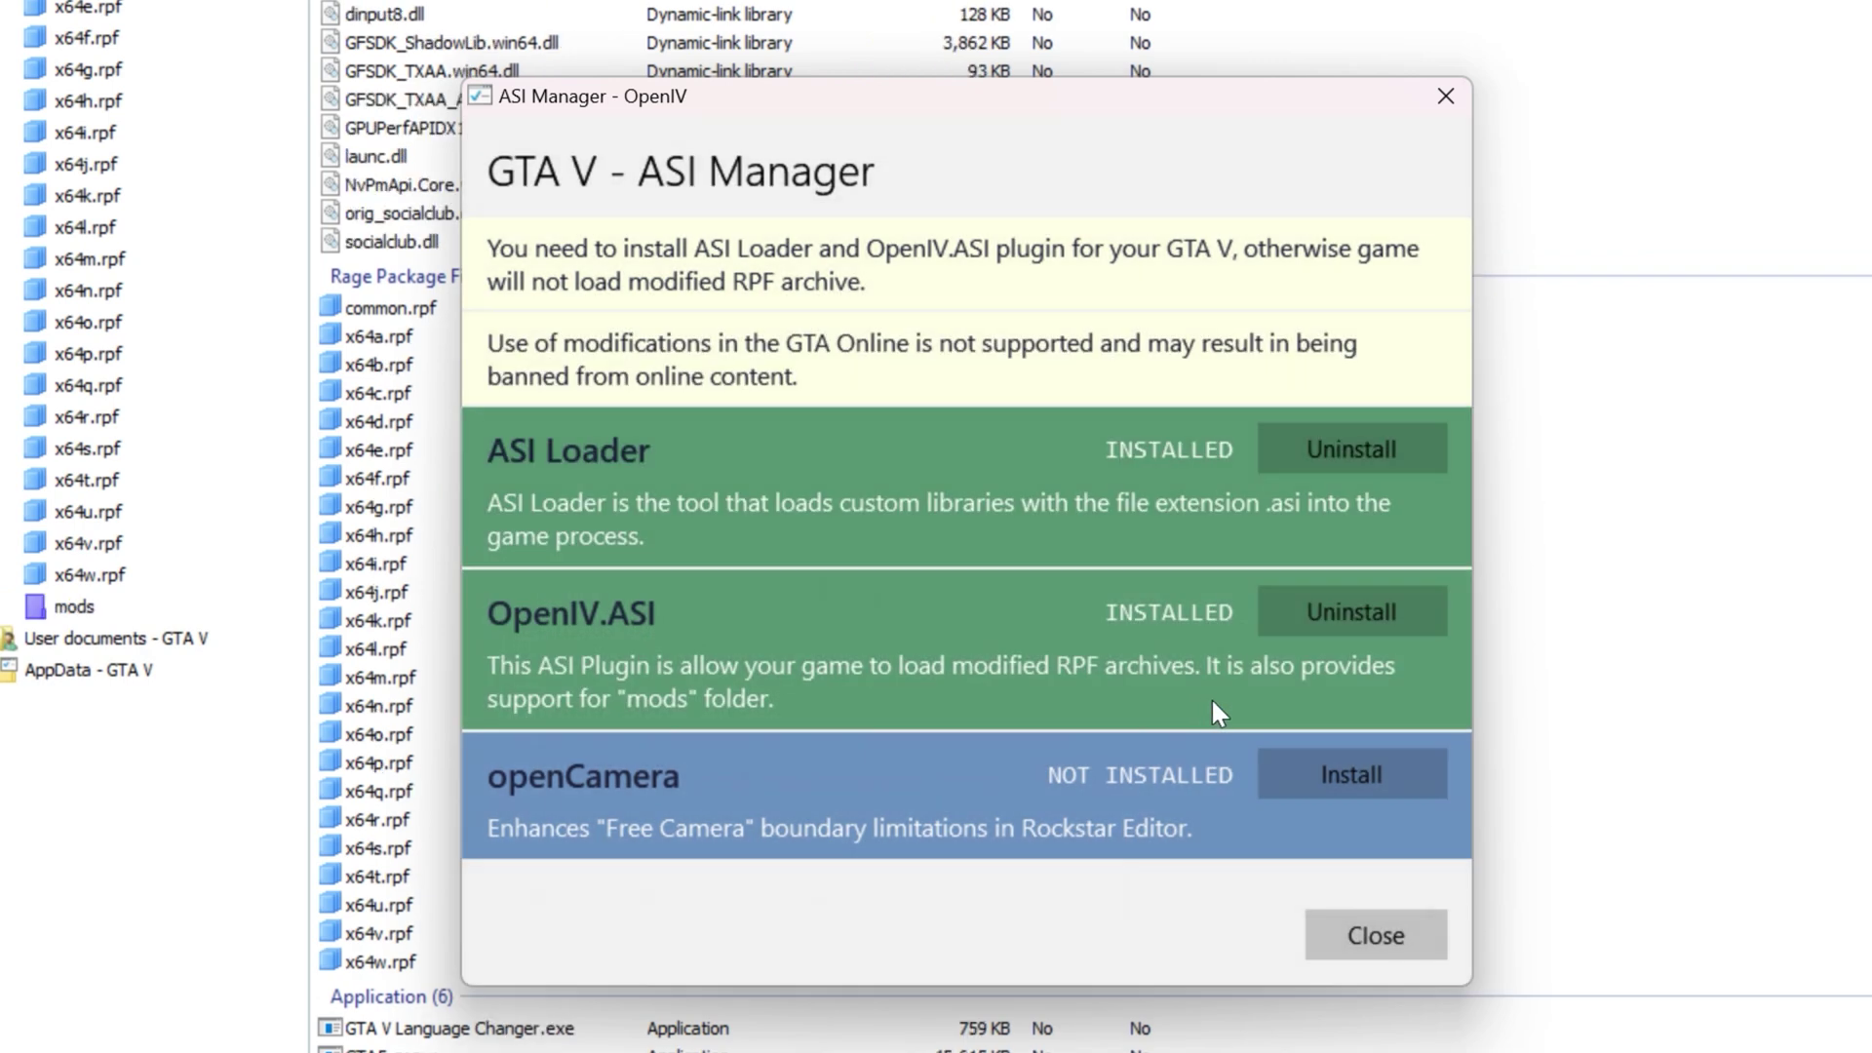
click(1361, 770)
click(1429, 953)
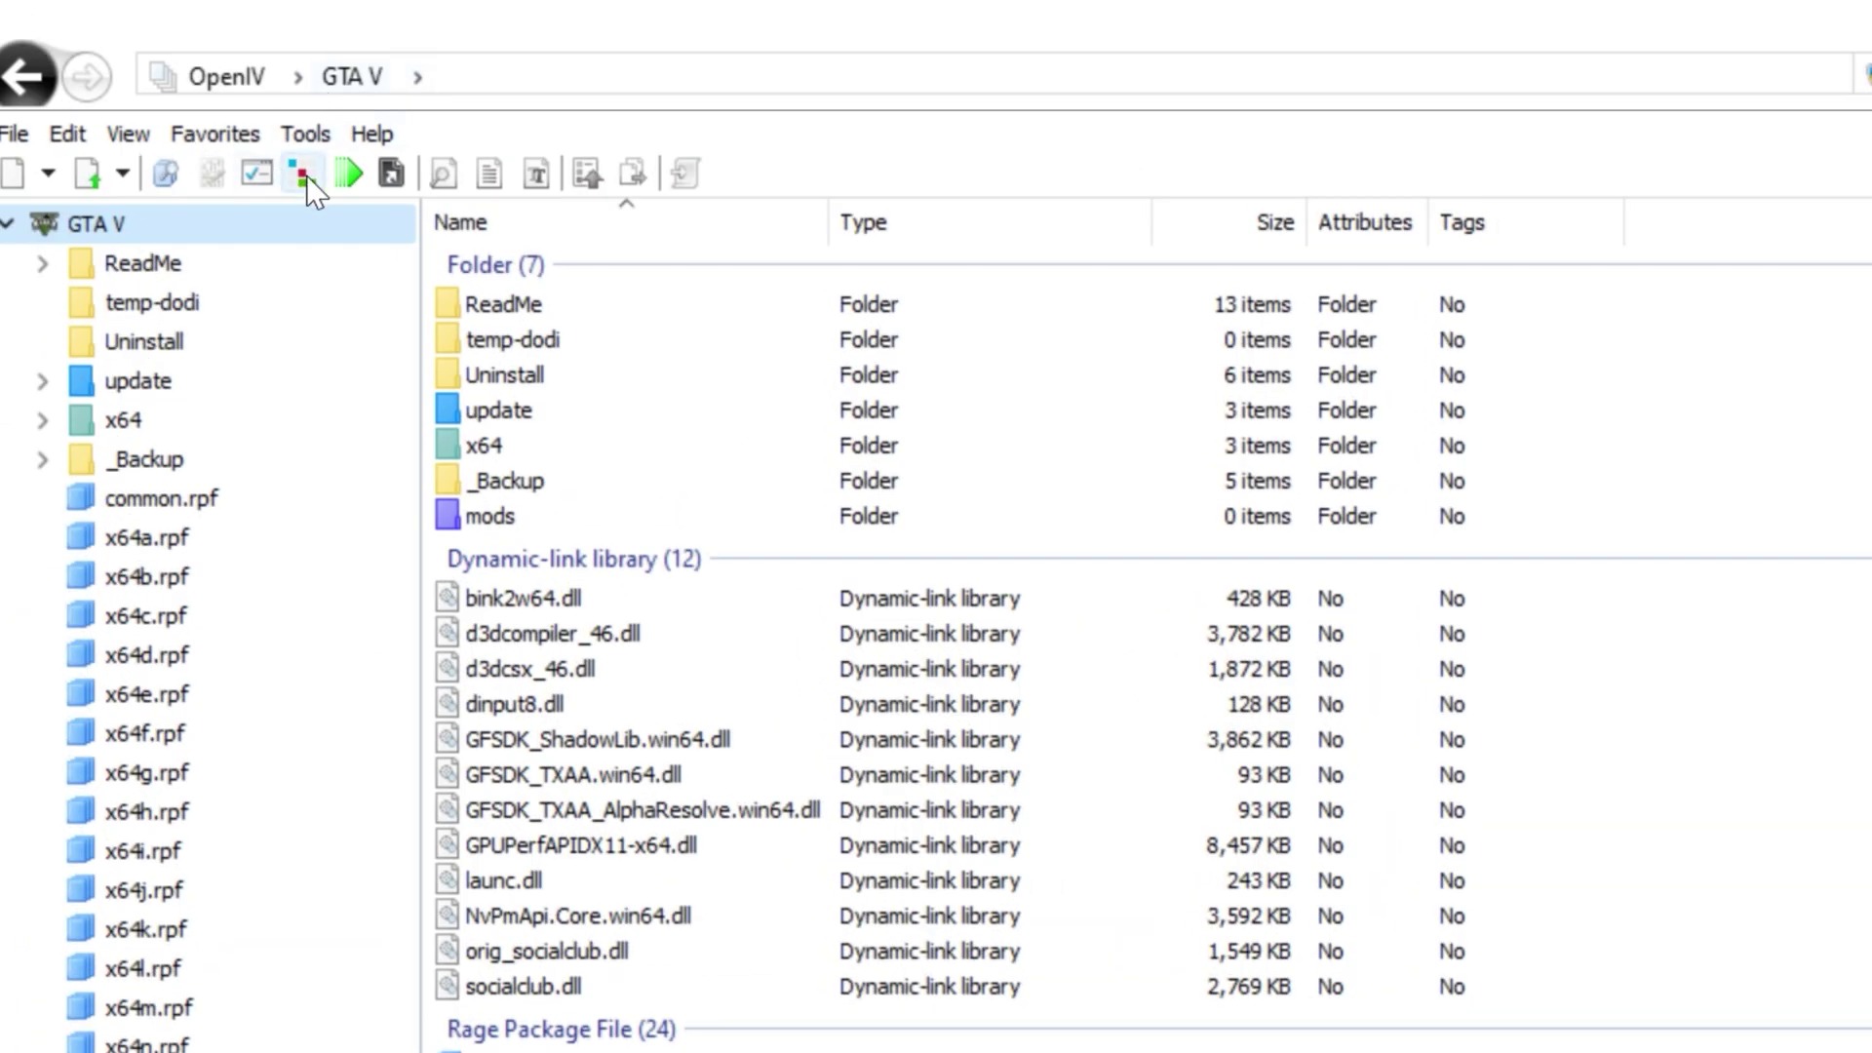
click(306, 175)
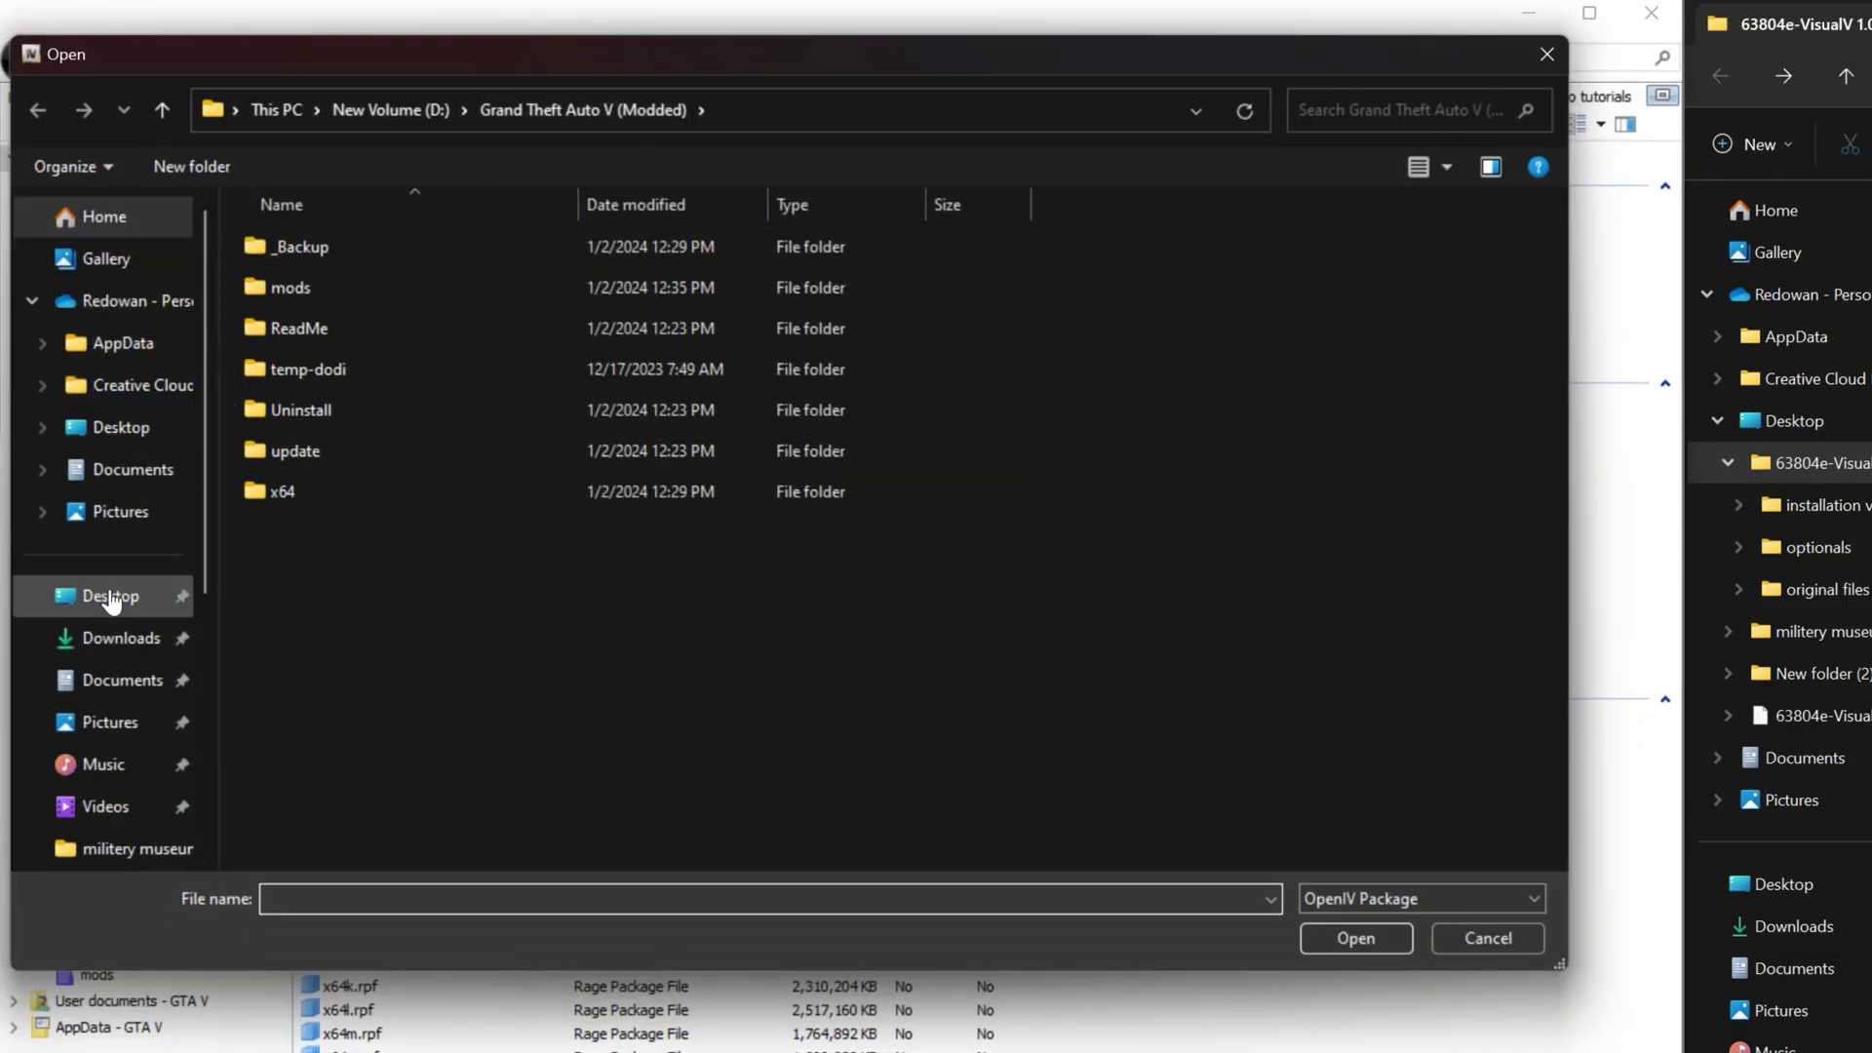
- Load VisualV.oiv from Desktop\63804e-VisualV 1.0.580\installation via modPackage
click(123, 425)
double_click(279, 250)
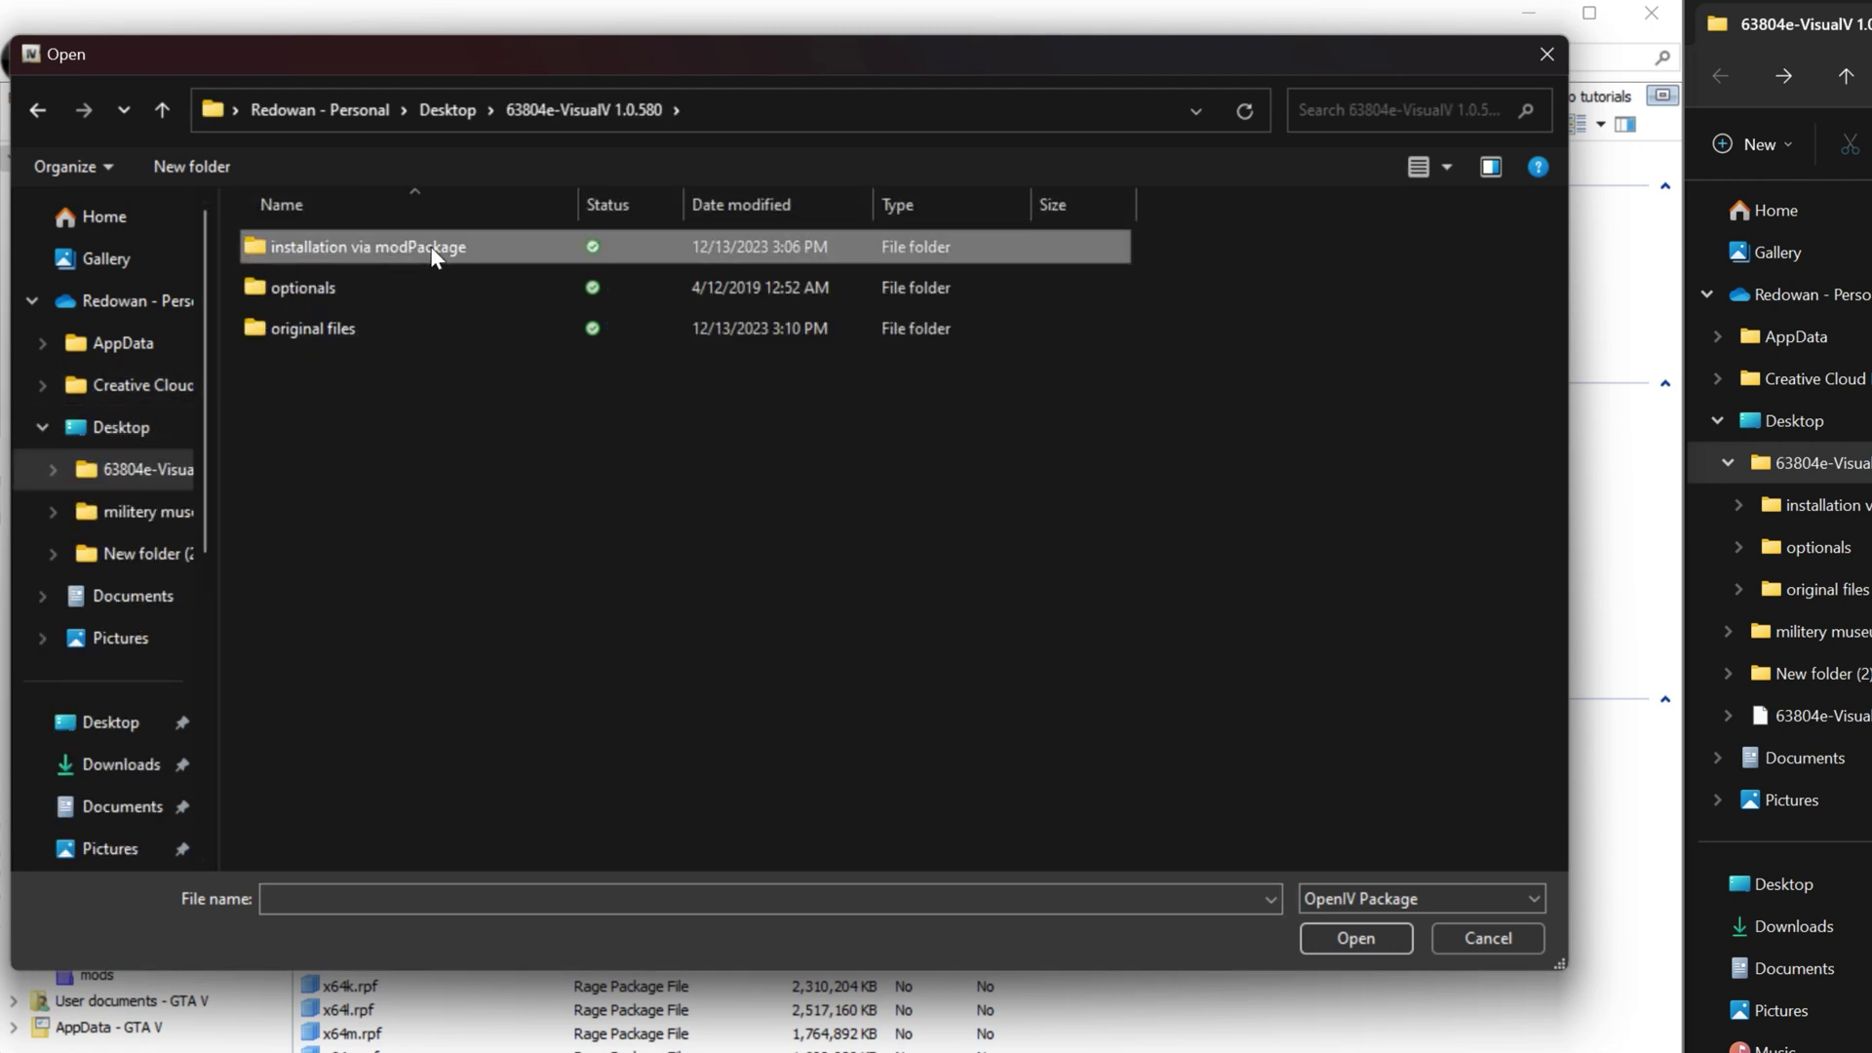
double_click(430, 246)
click(290, 258)
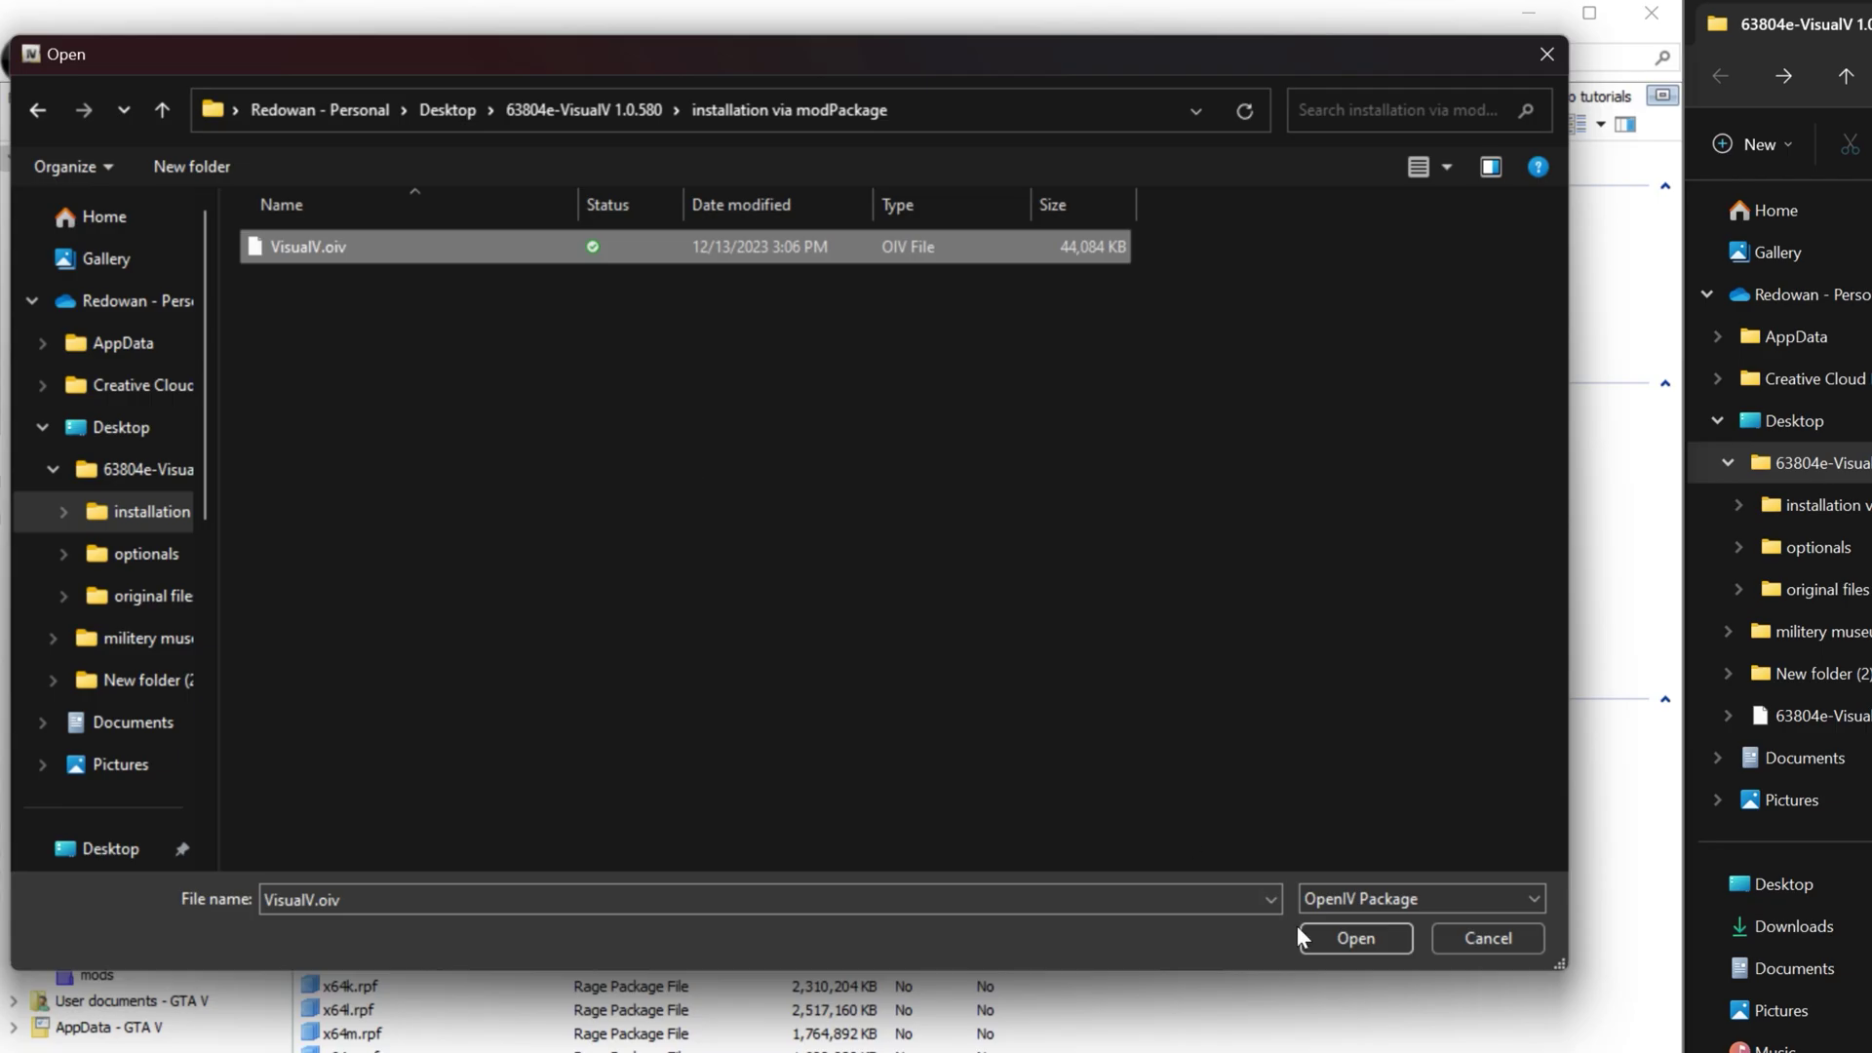
click(1355, 938)
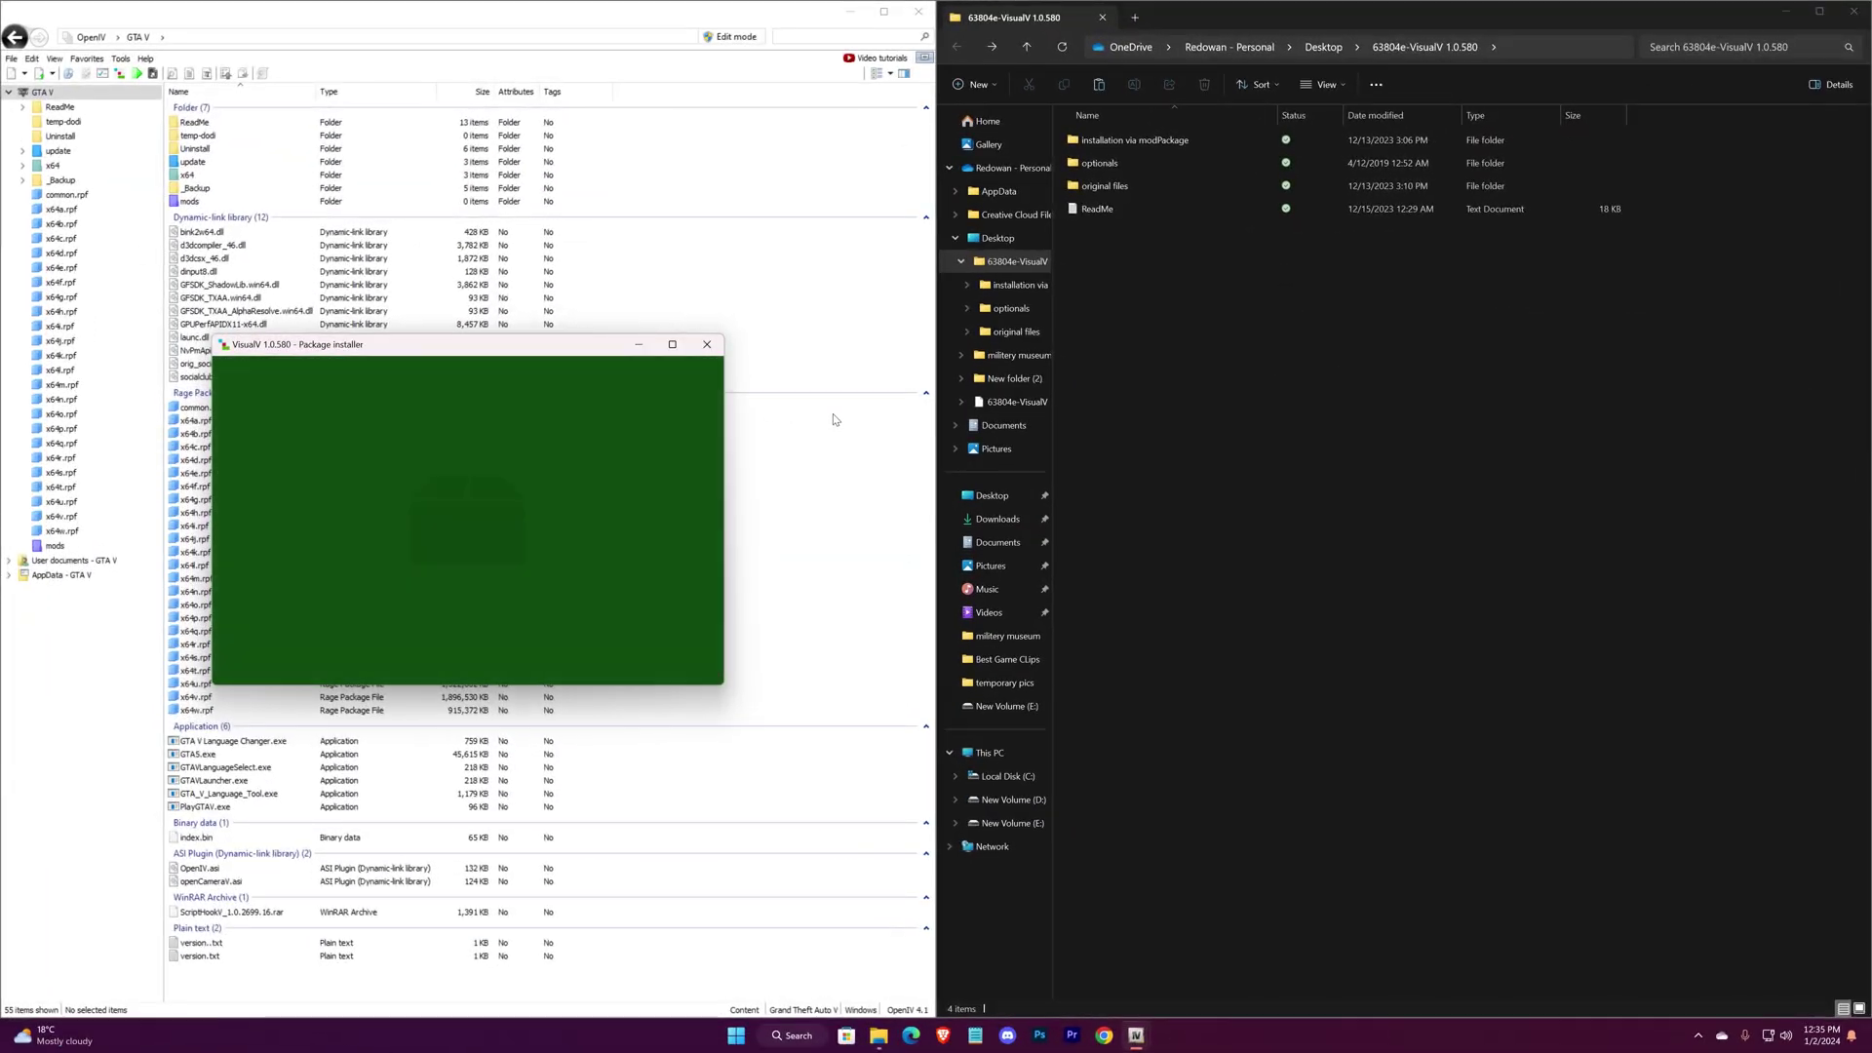
- Install the VisualV package into the mods folder and close the installer
scroll(559, 519, down, 10)
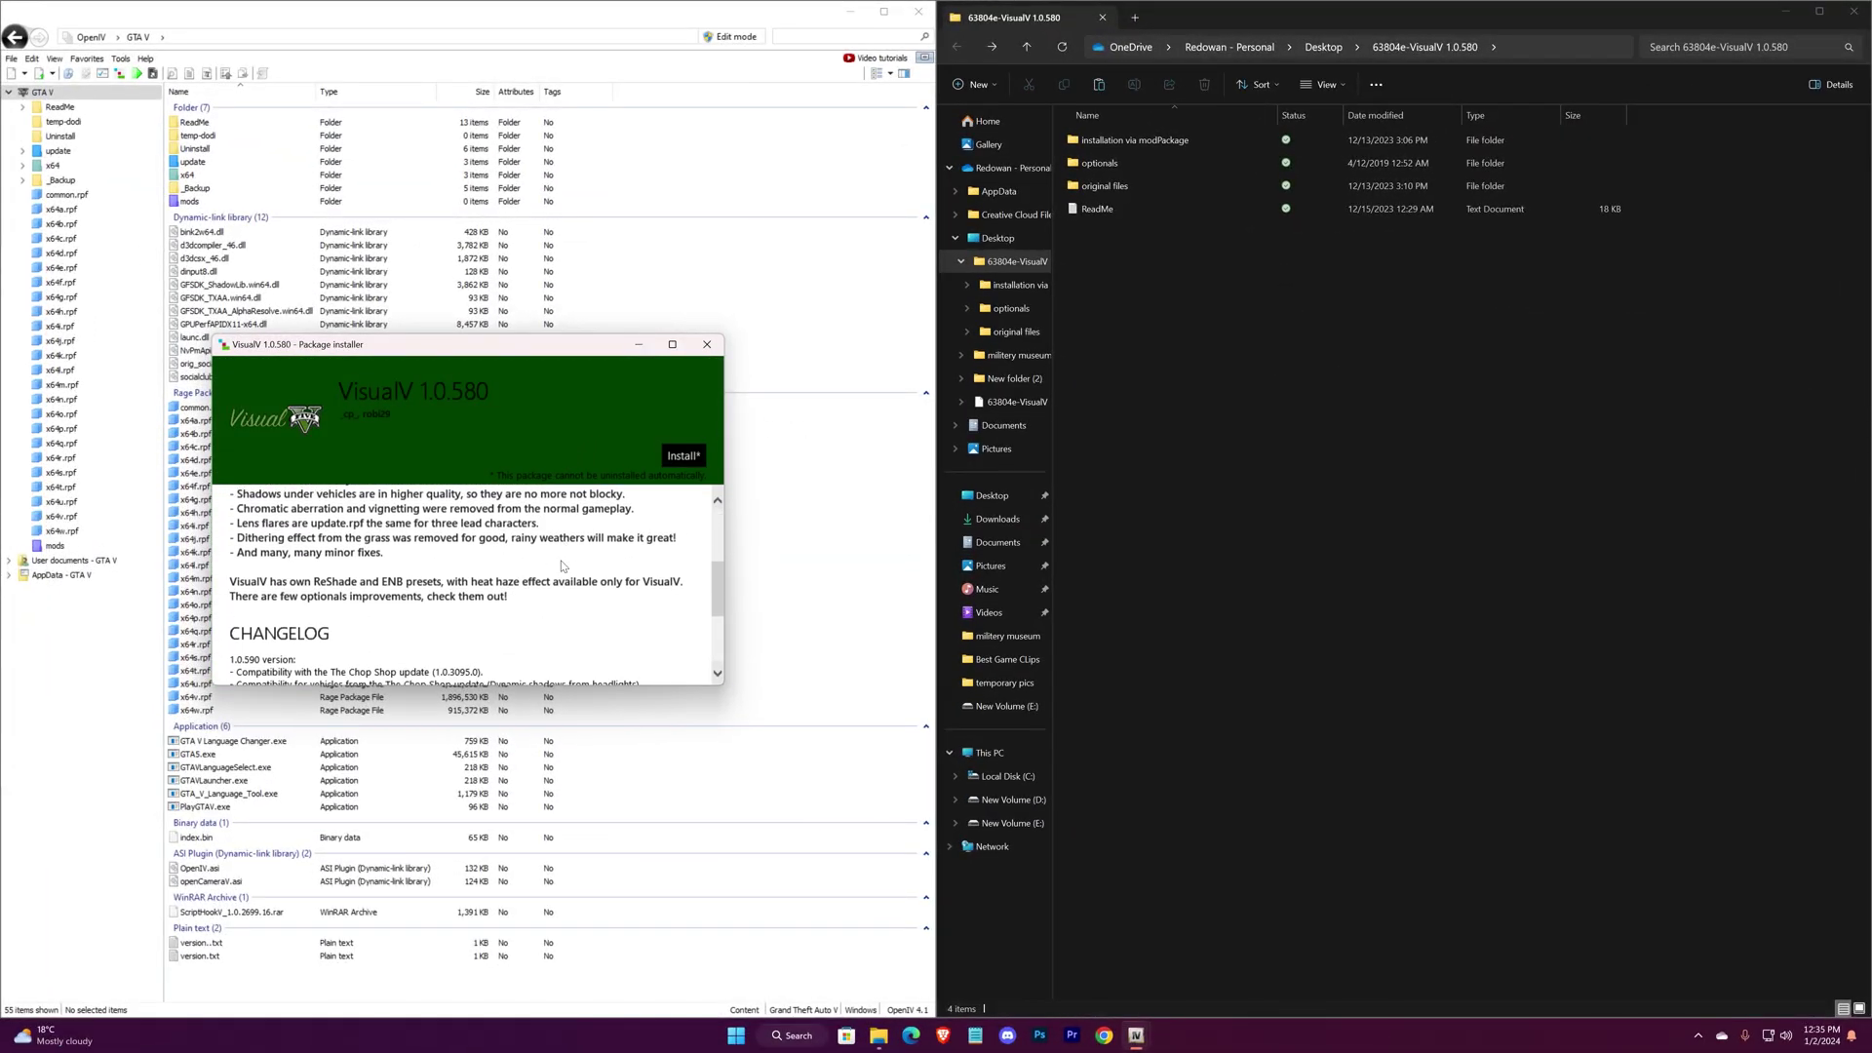
scroll(592, 582, up, 3)
scroll(676, 509, up, 5)
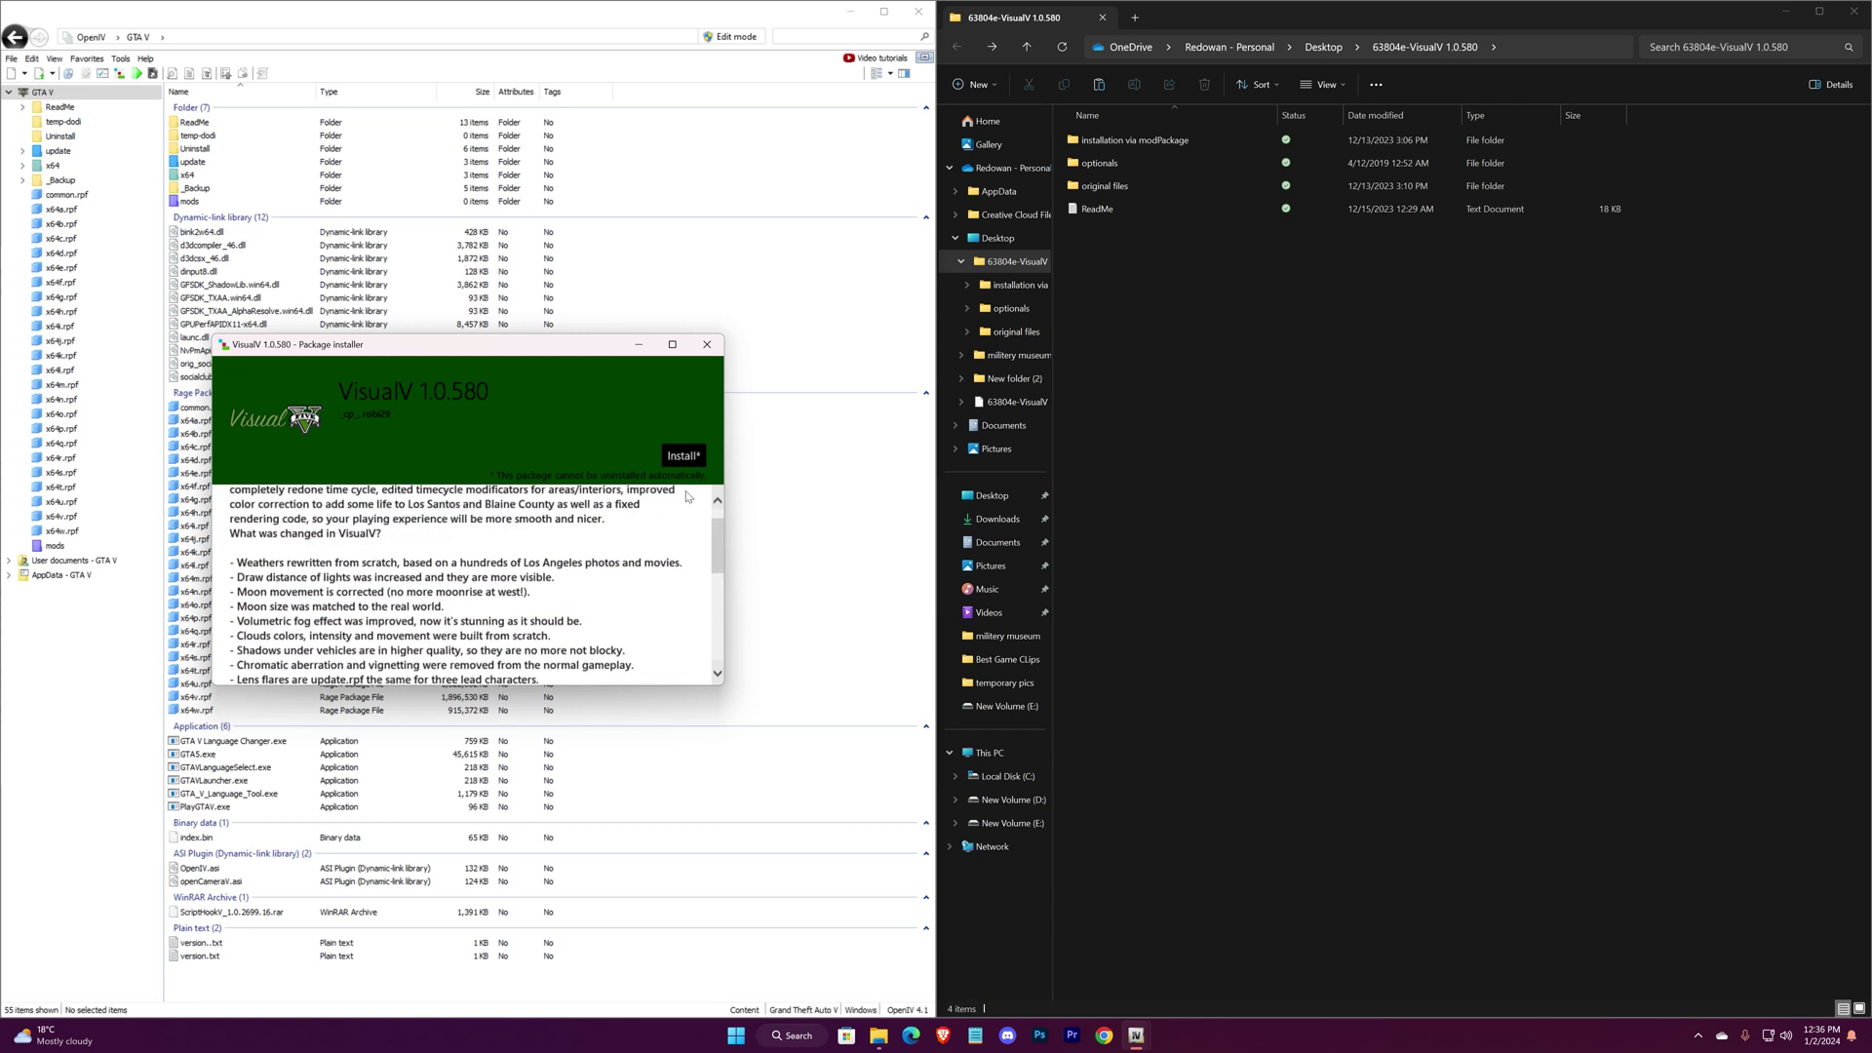
click(681, 456)
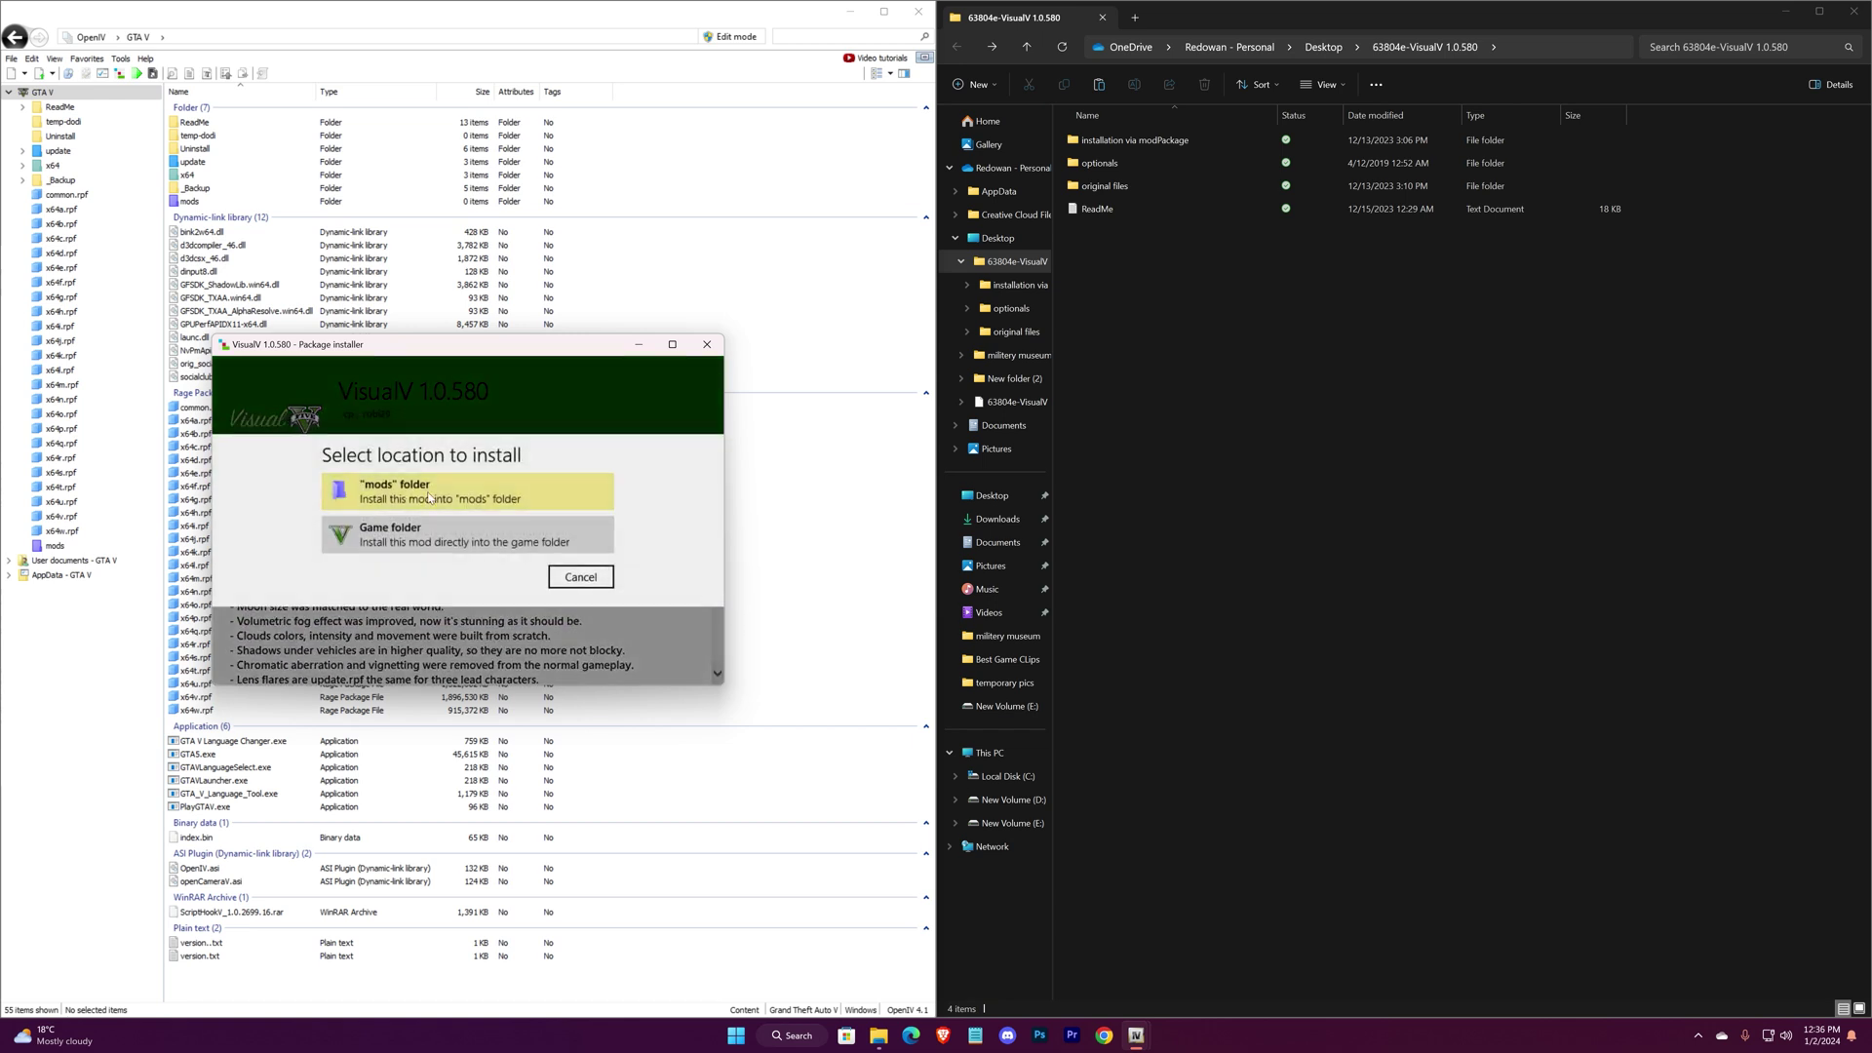
click(497, 502)
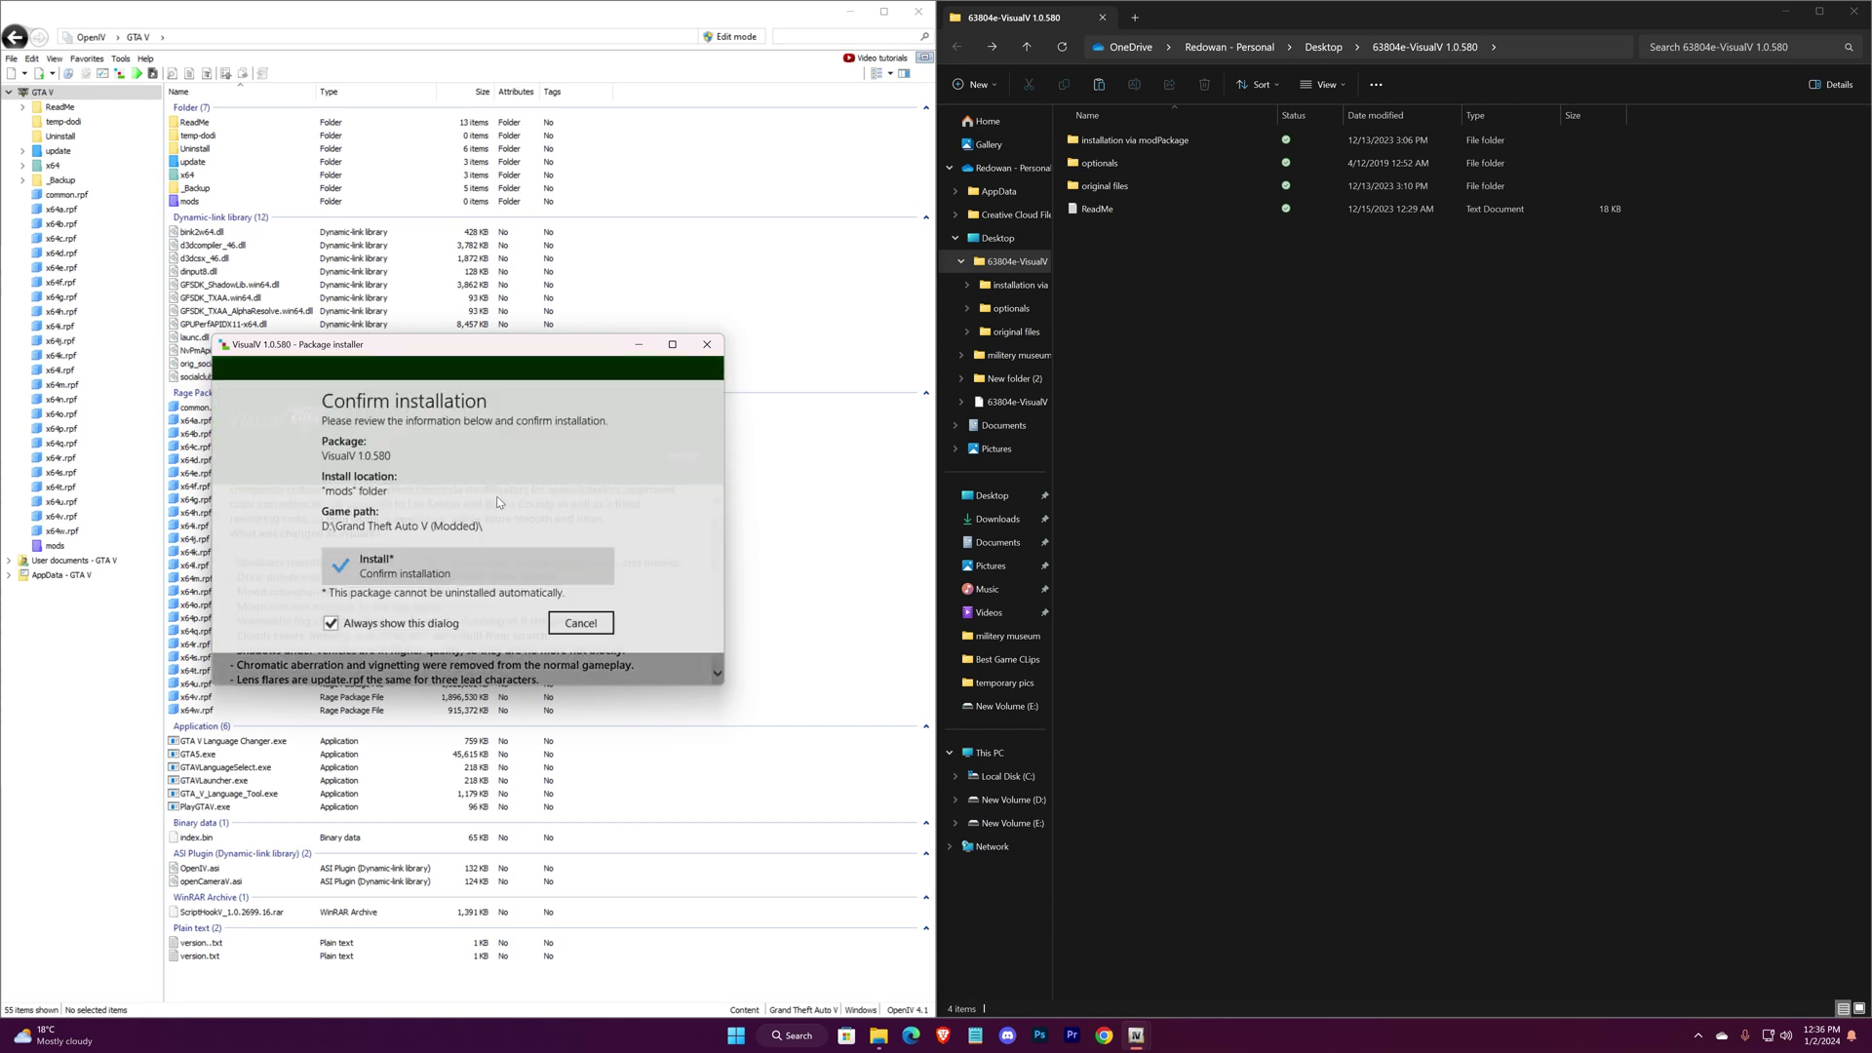
click(378, 569)
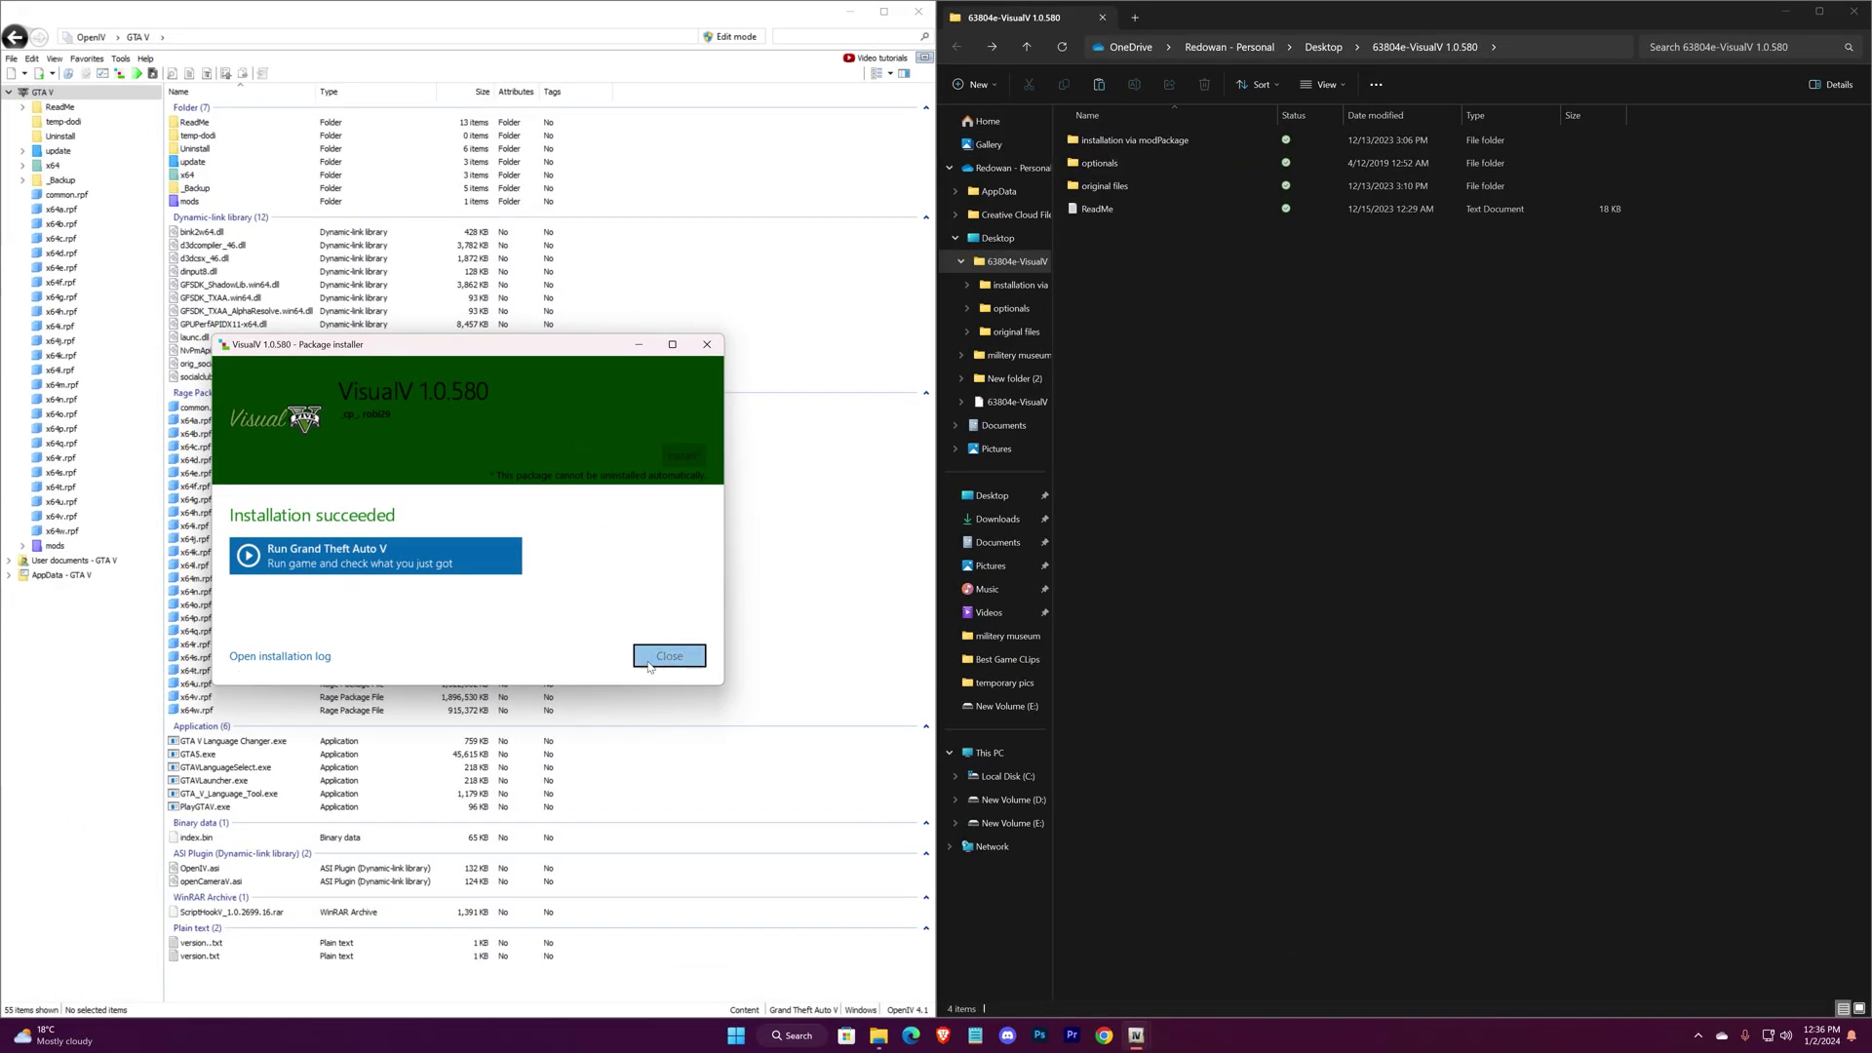
click(669, 657)
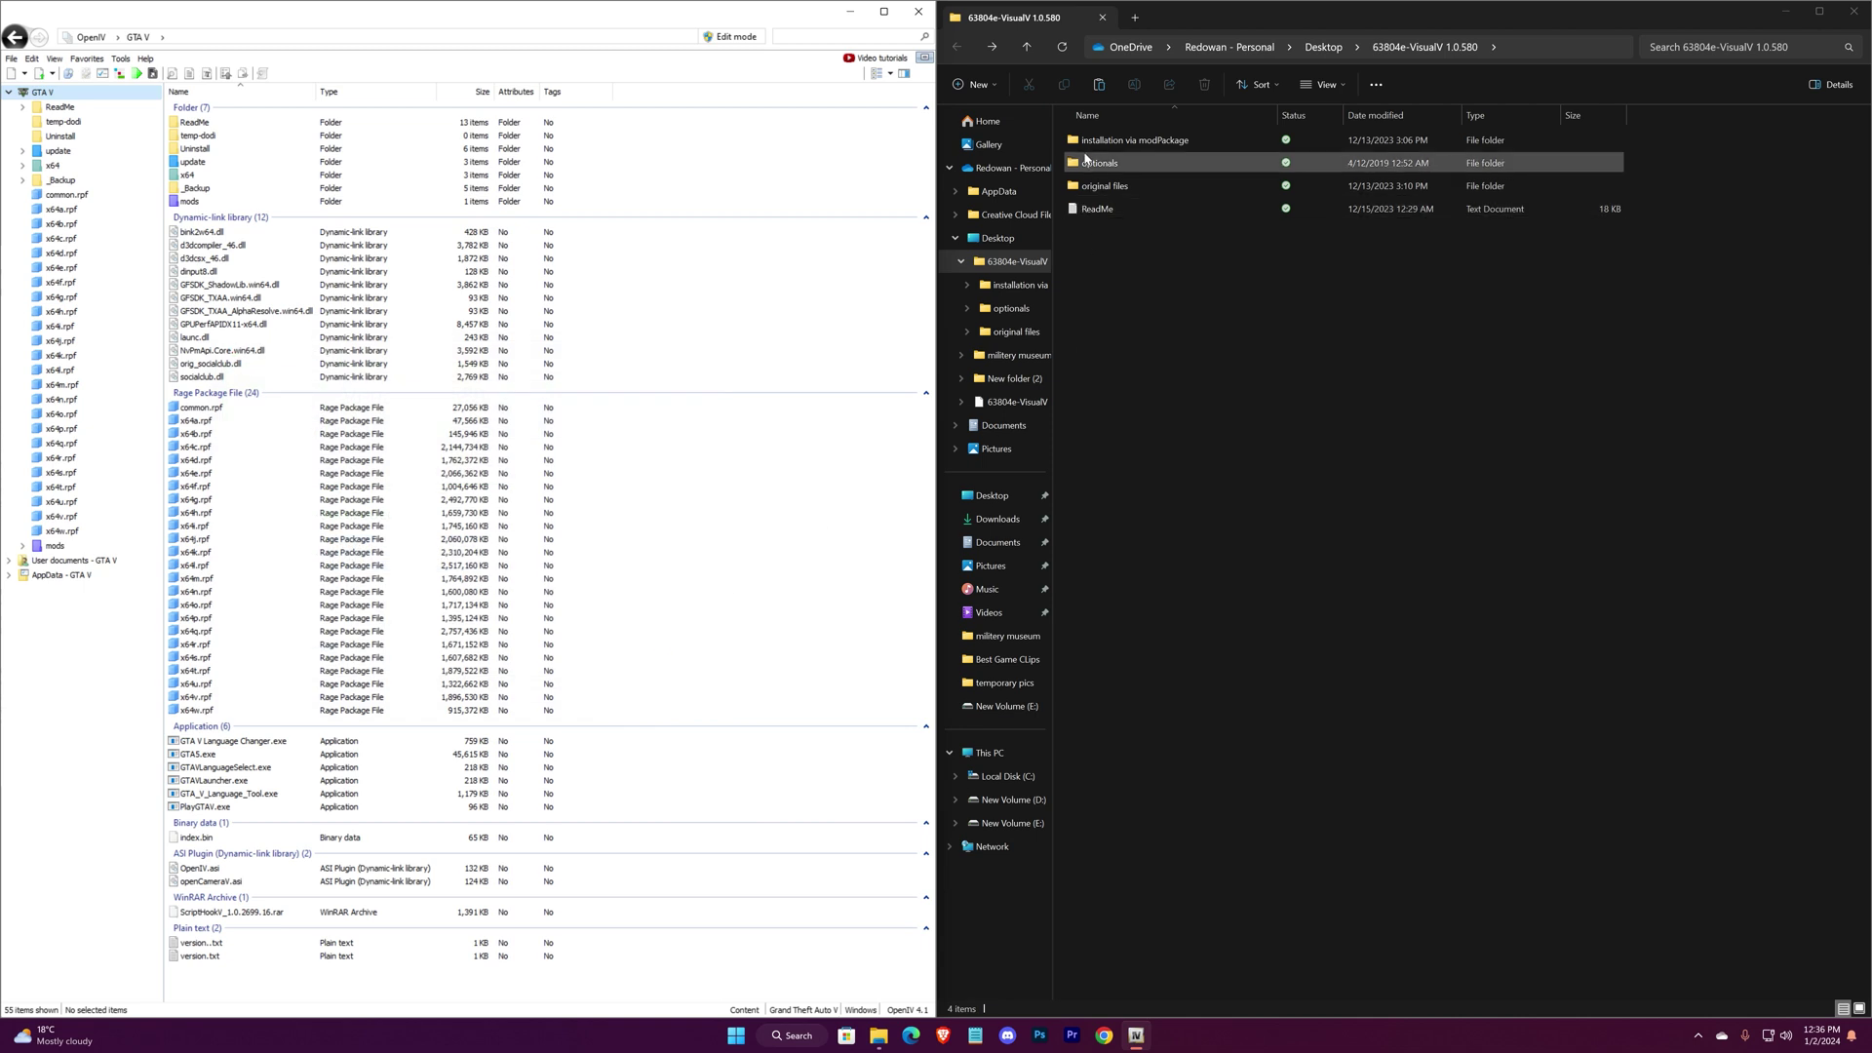
- Enable edit mode and copy the two Advanced motion blur files into the GTA V folder
click(1086, 165)
double_click(1085, 165)
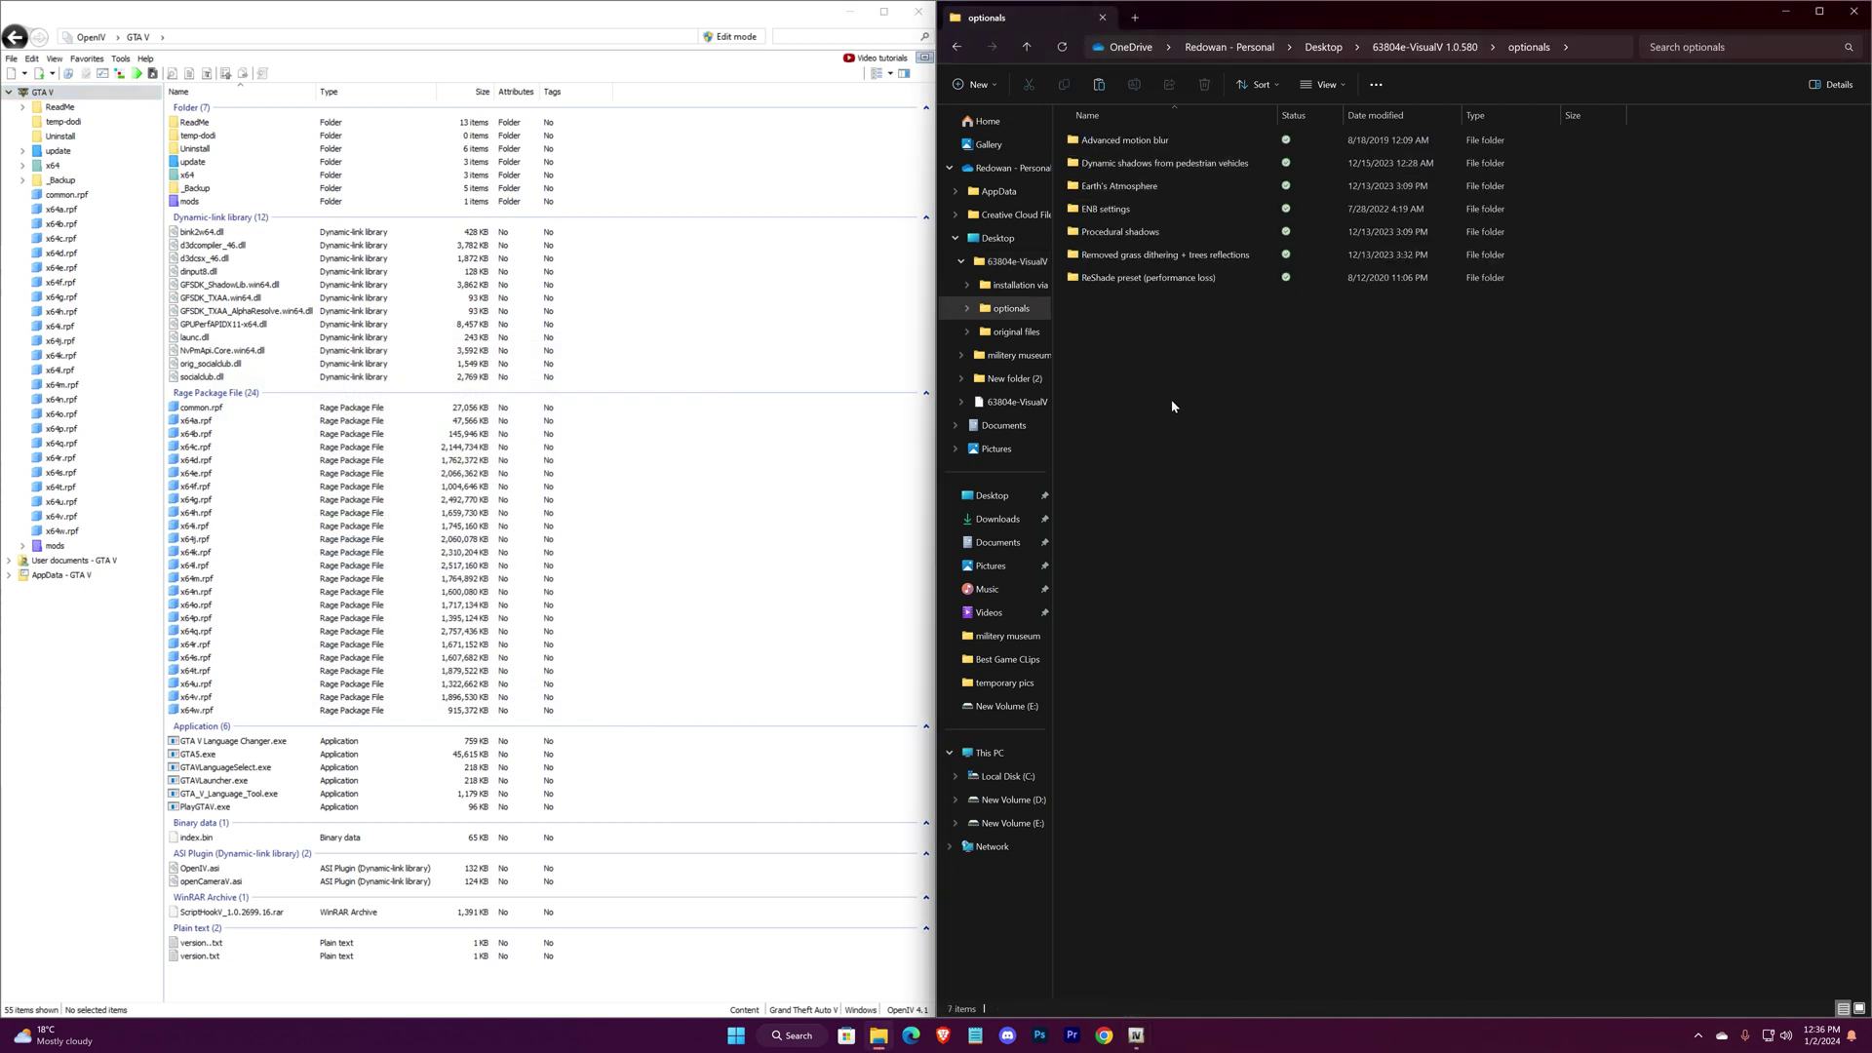
double_click(1198, 144)
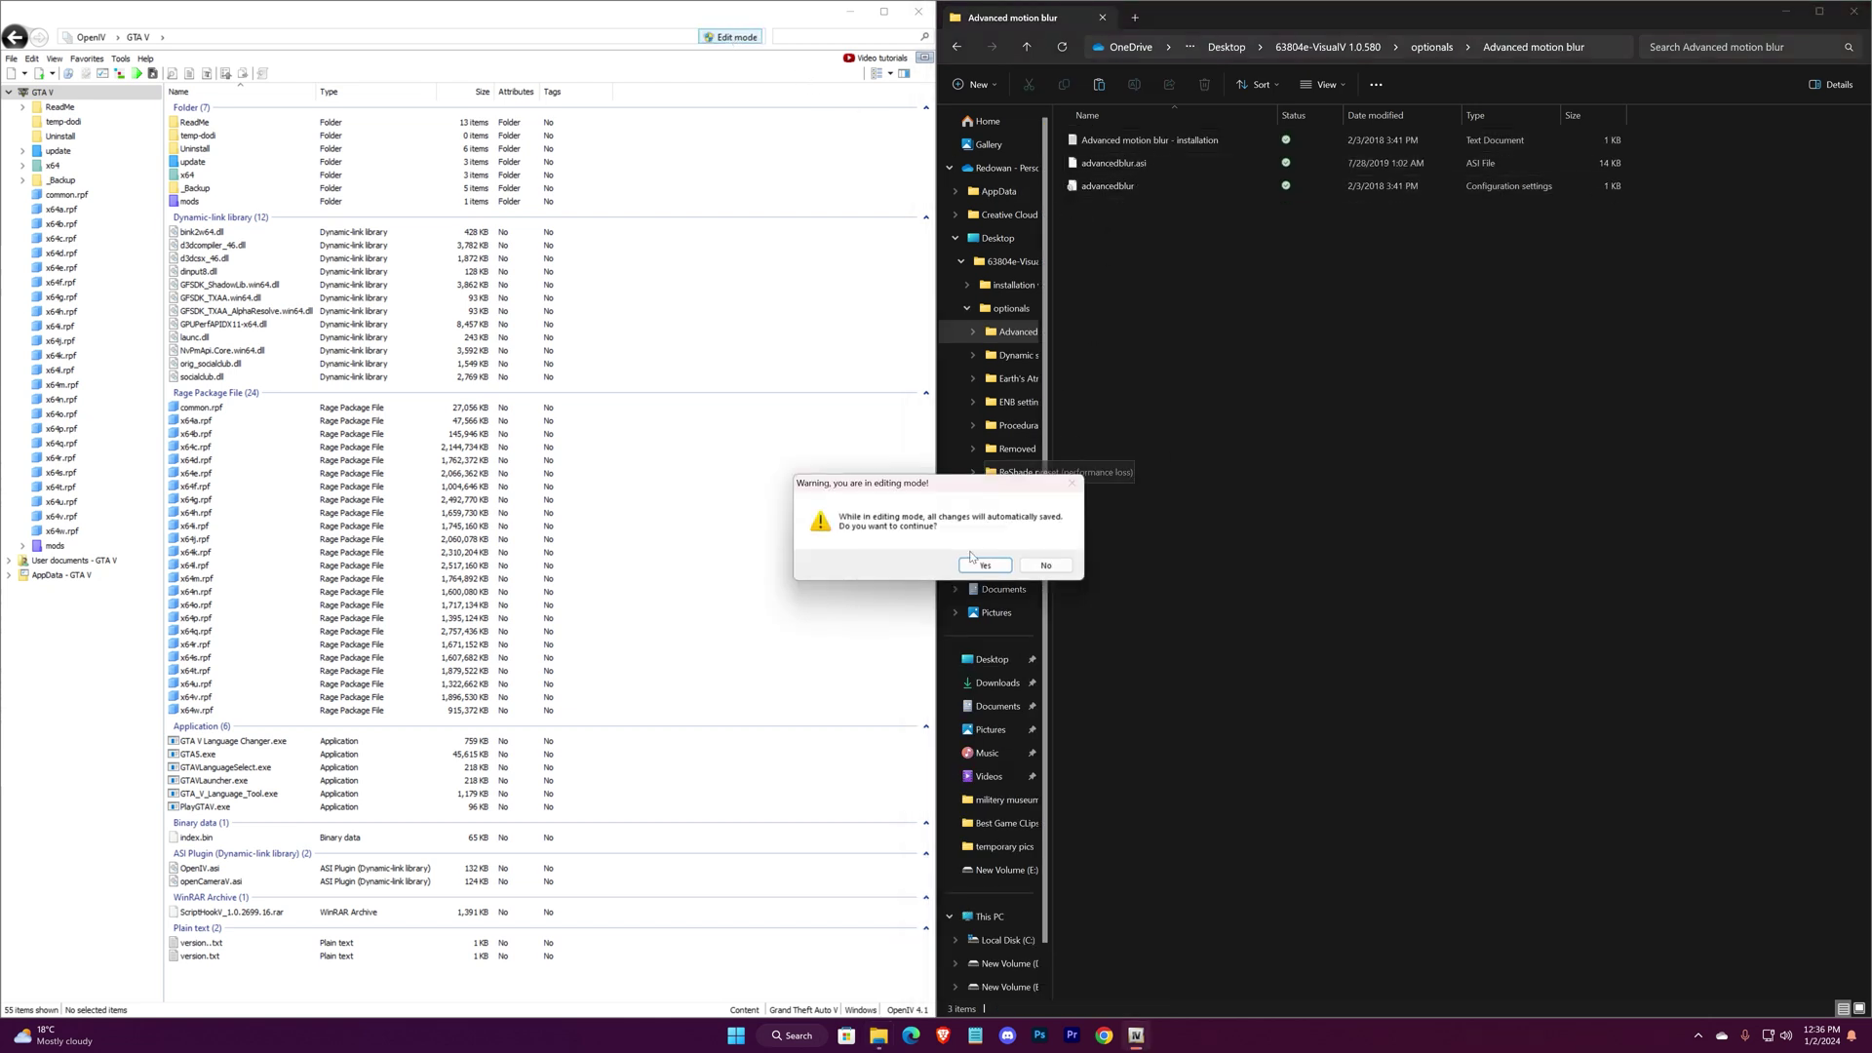
click(984, 566)
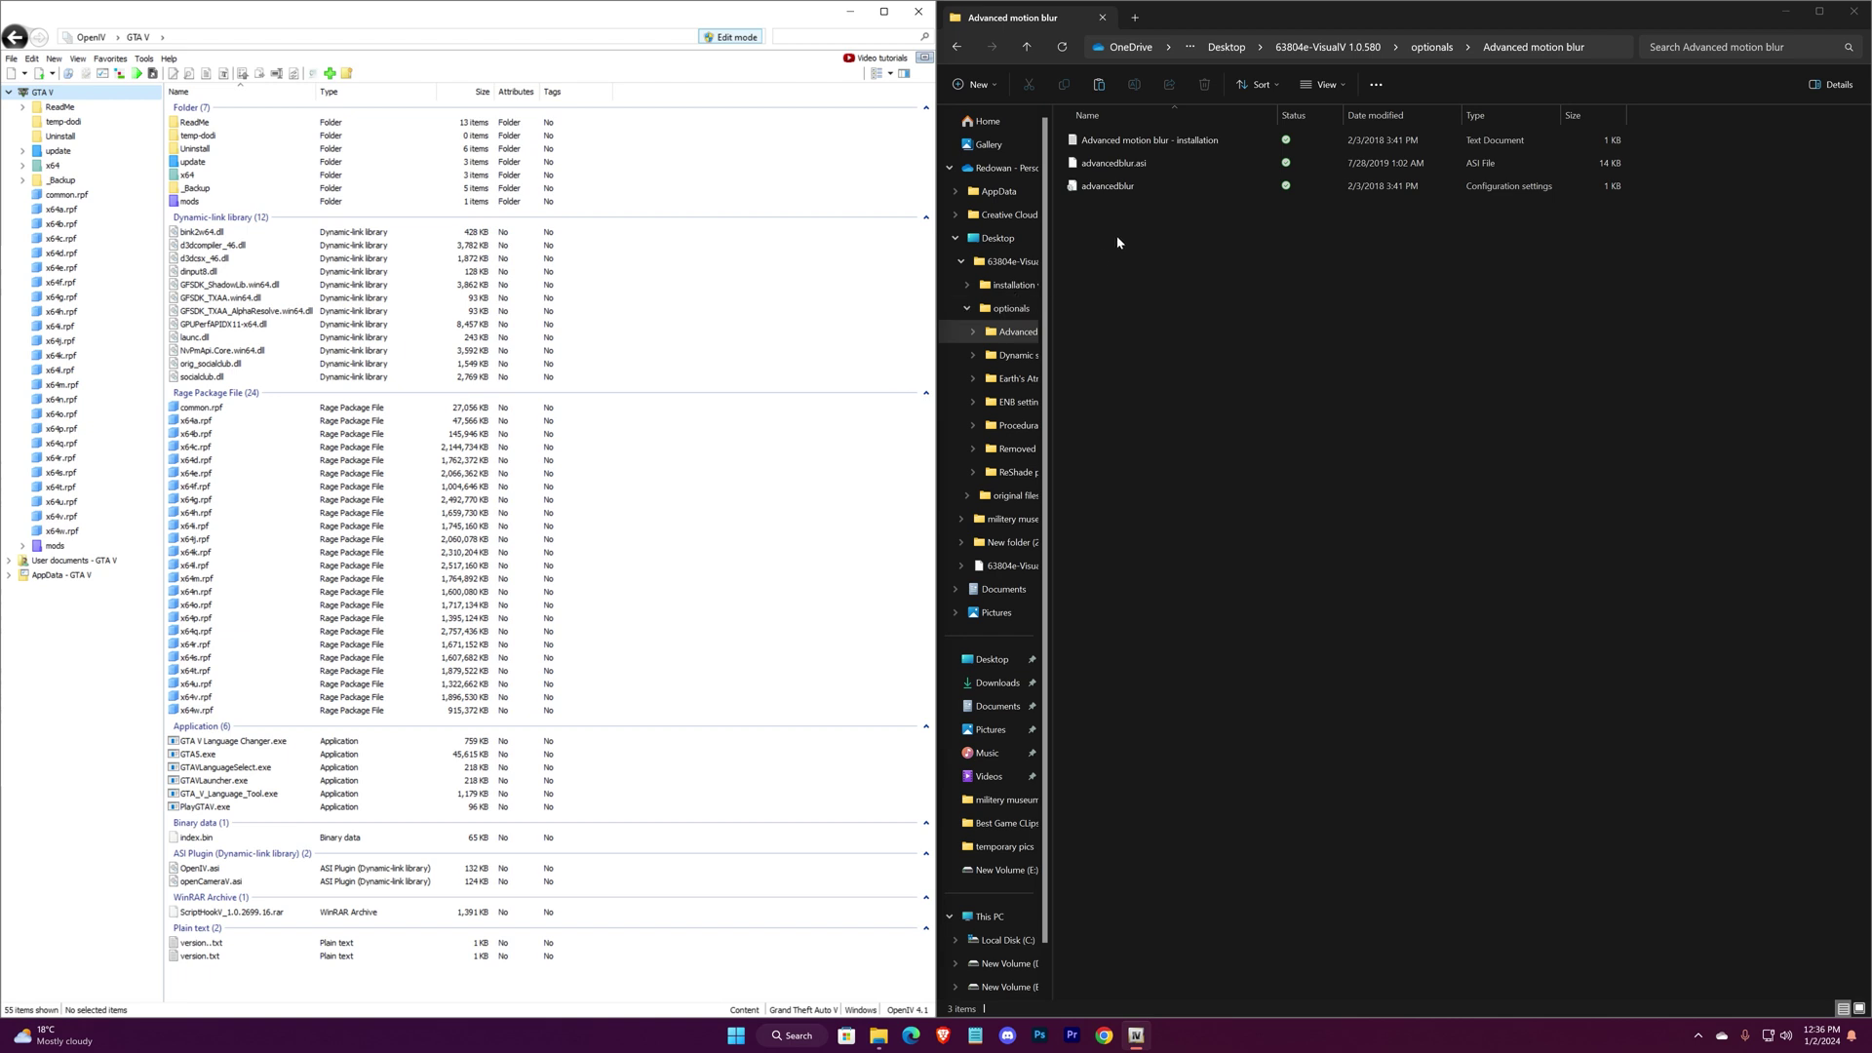
drag(1118, 238, 1253, 159)
drag(1111, 186, 551, 502)
drag(484, 621, 485, 621)
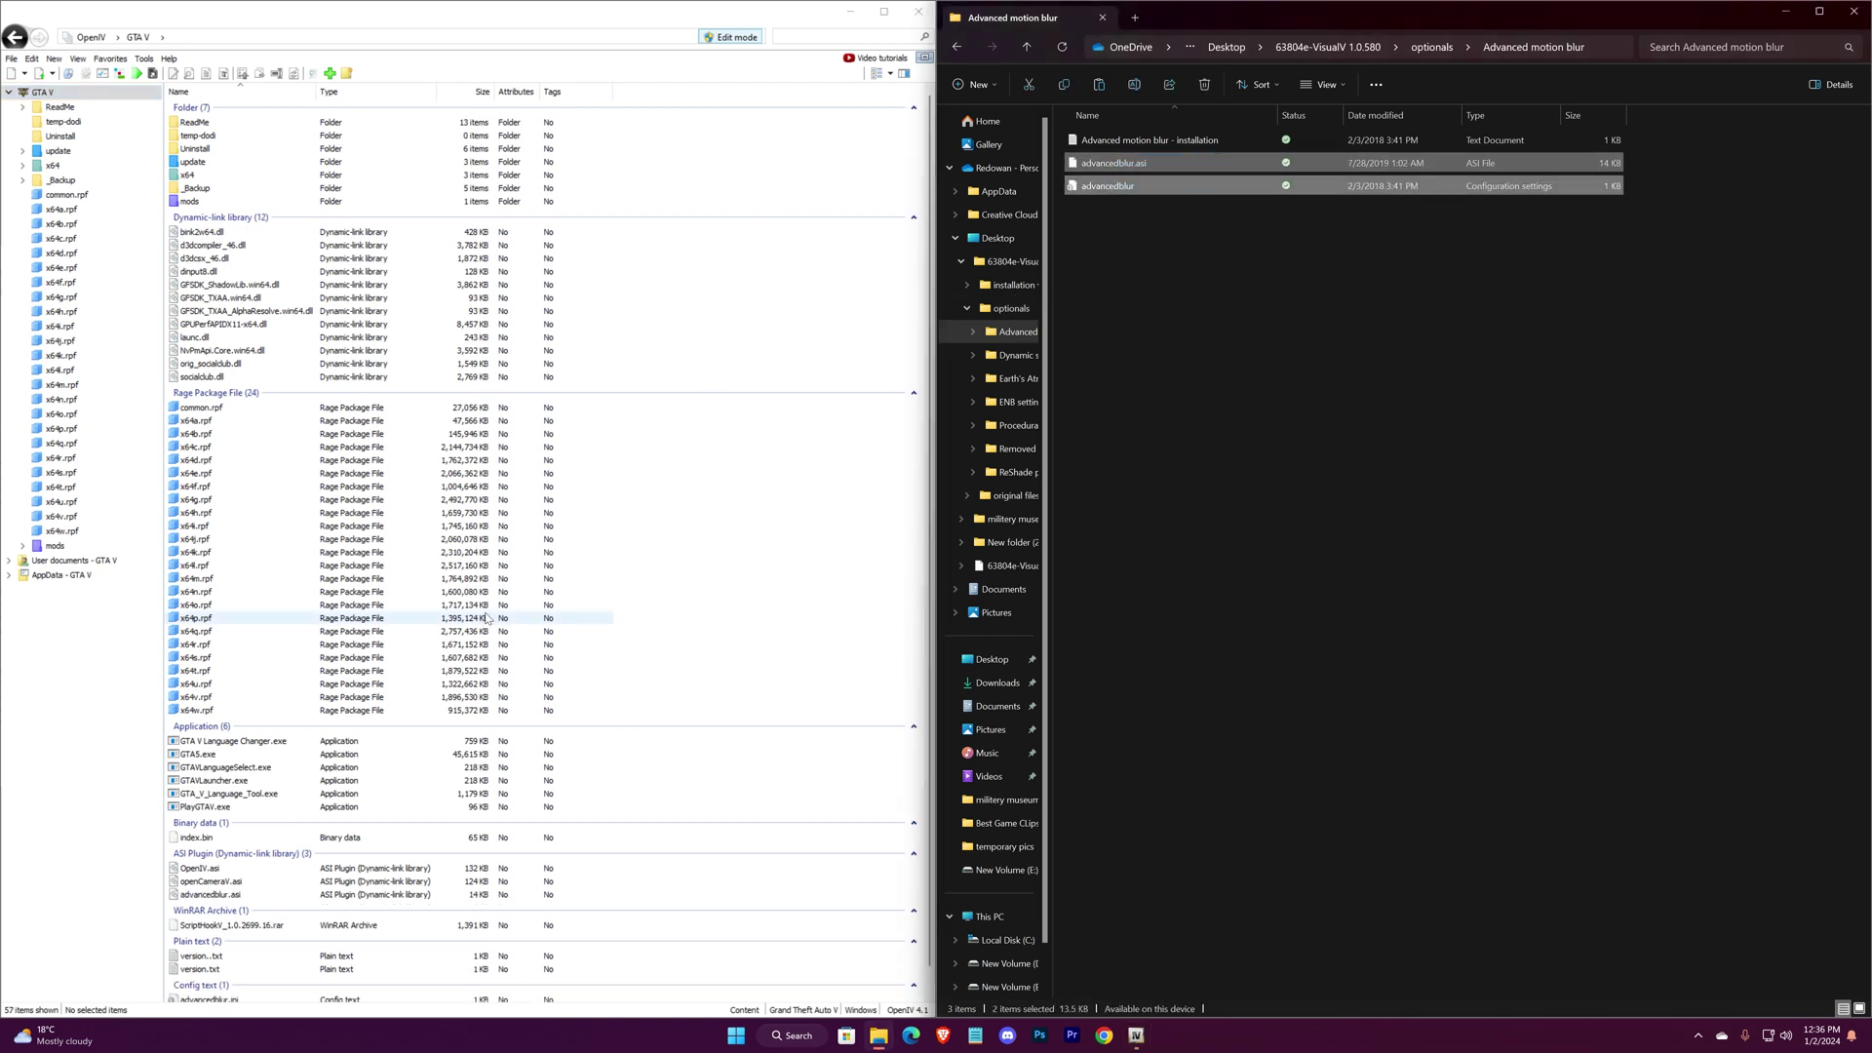
- Copy shadows.asi and its settings file from Dynamic shadows into the GTA V folder
click(959, 48)
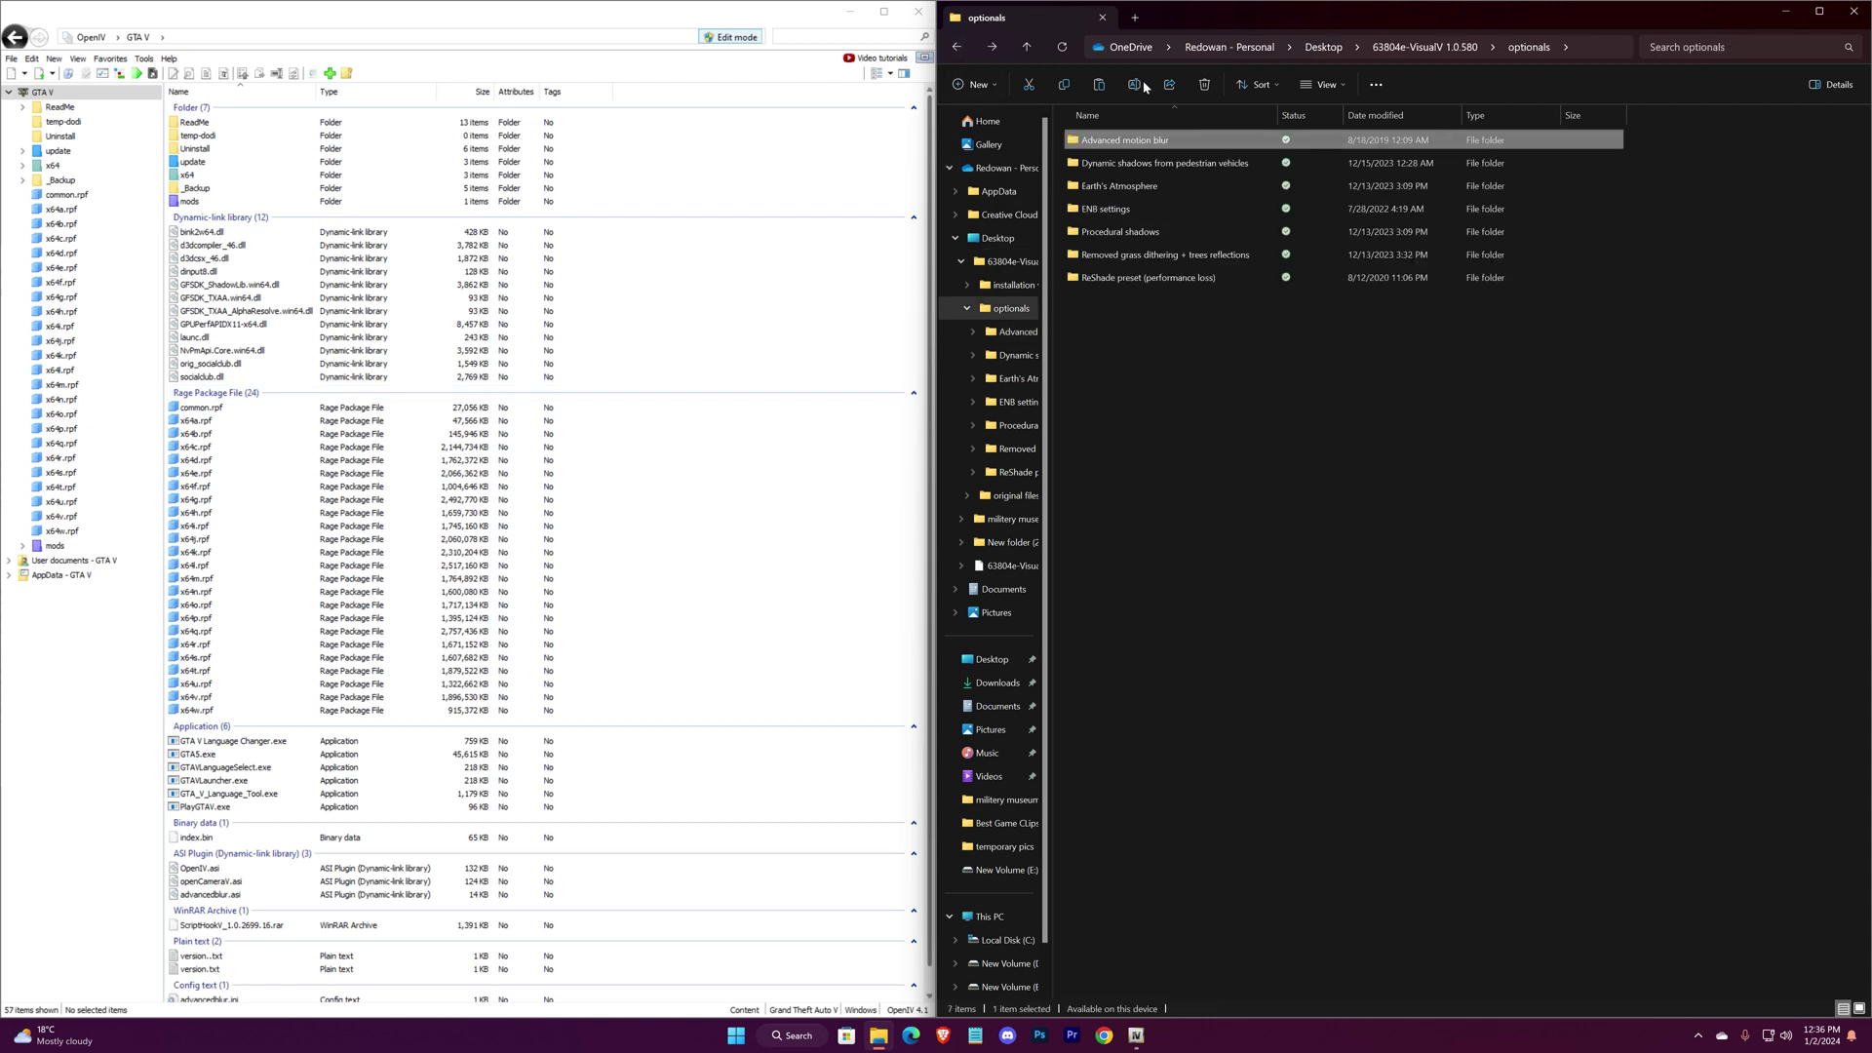
double_click(1072, 164)
drag(1139, 224, 630, 297)
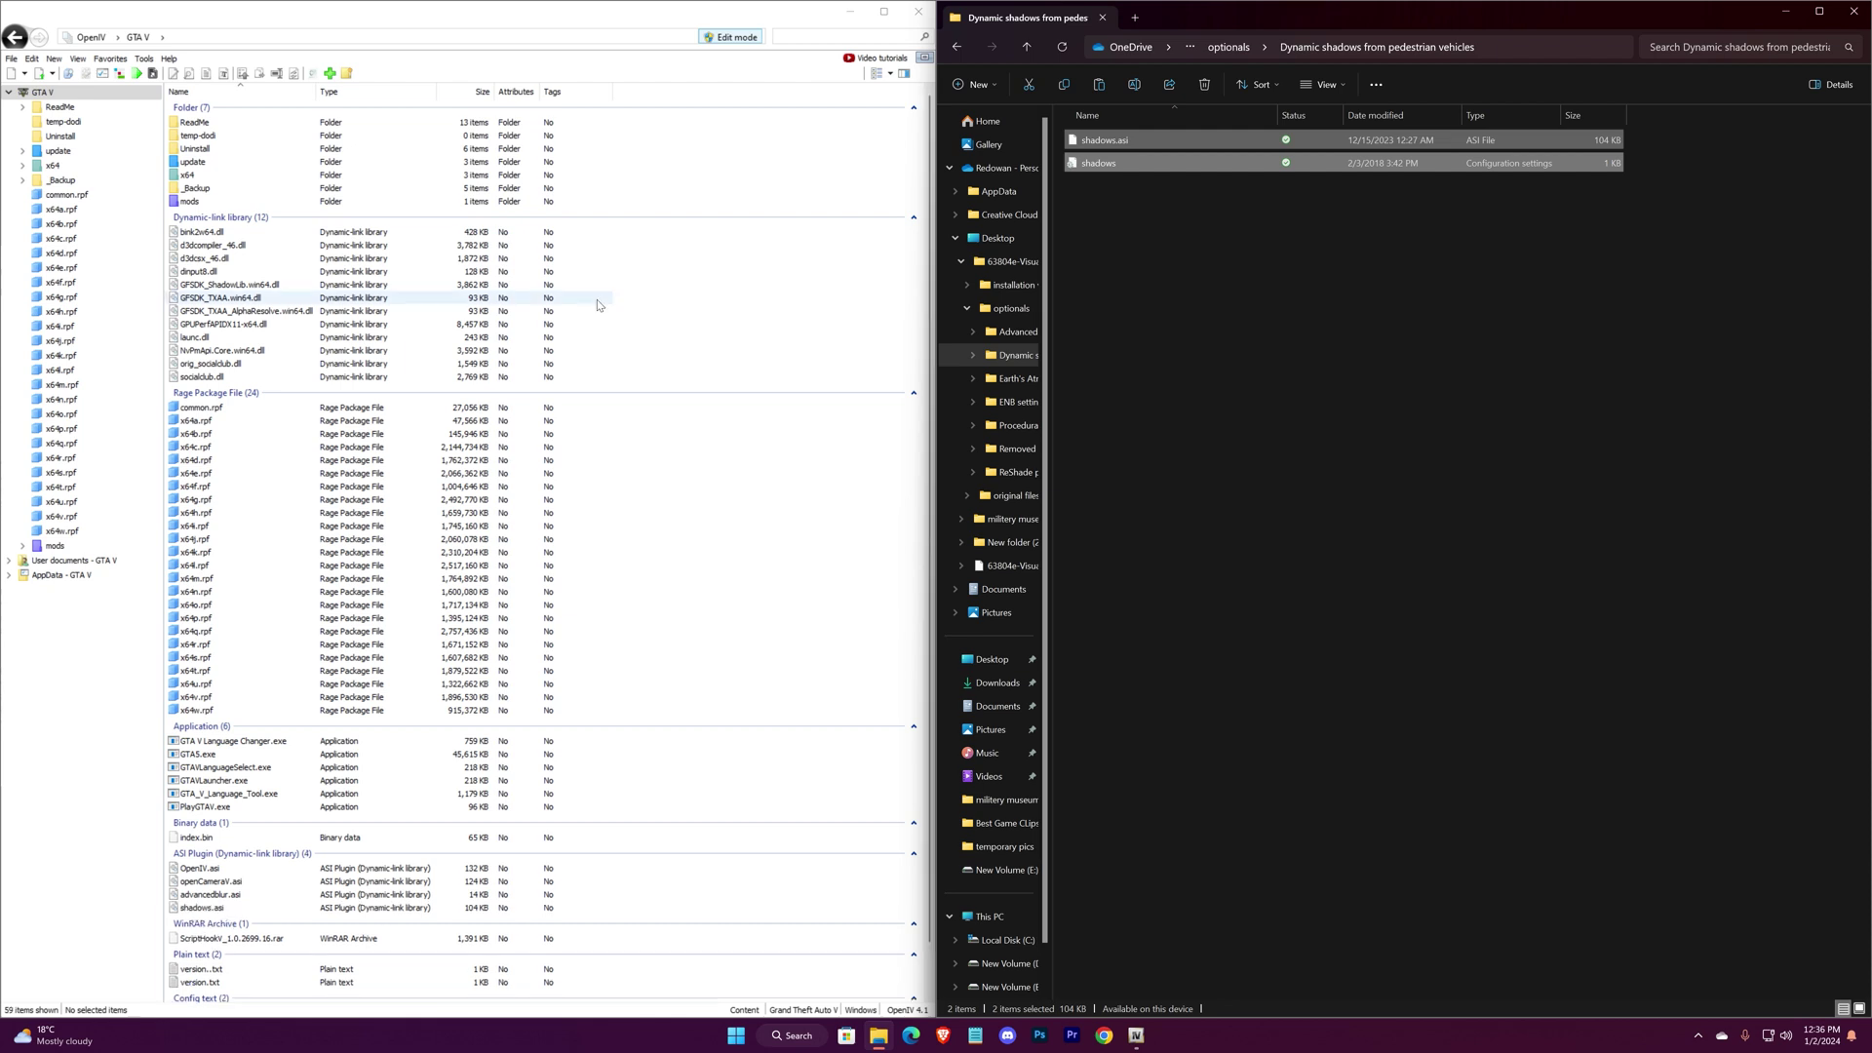
click(957, 47)
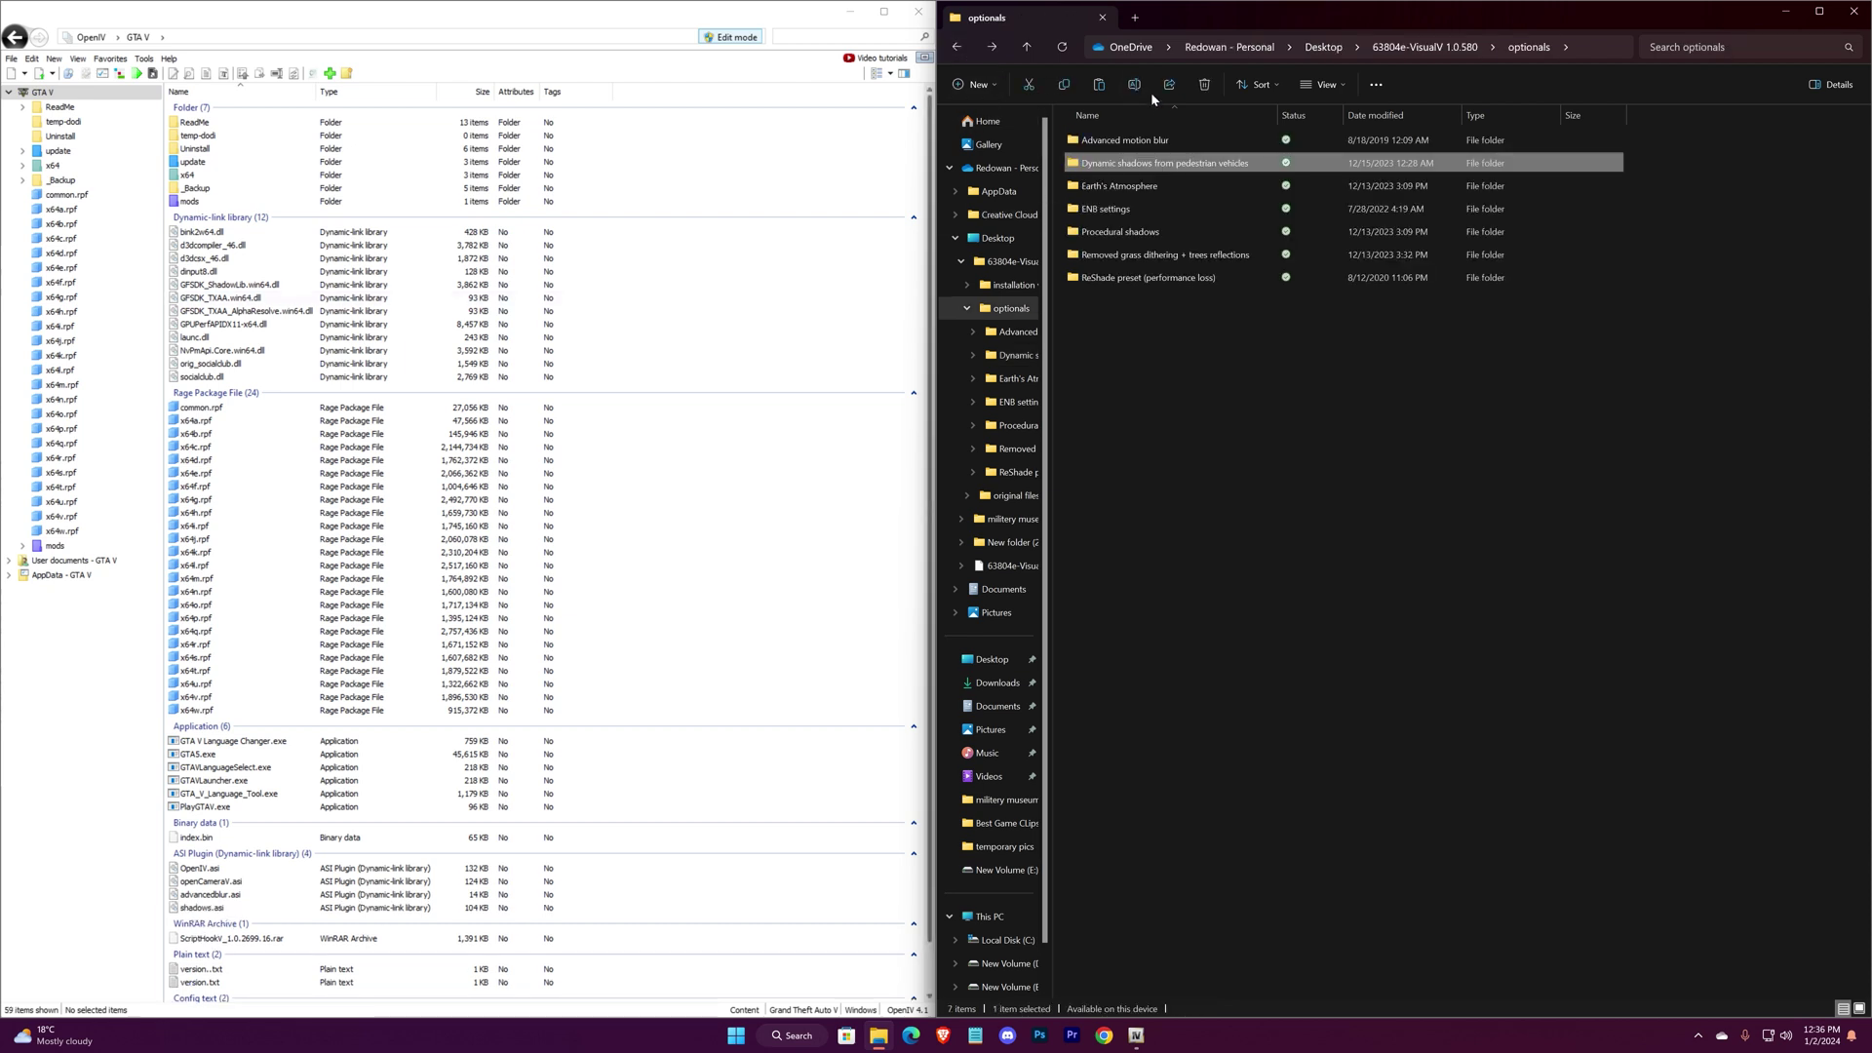
- Install earth_atmosphere.oiv into the mods folder and close the installer
double_click(1110, 186)
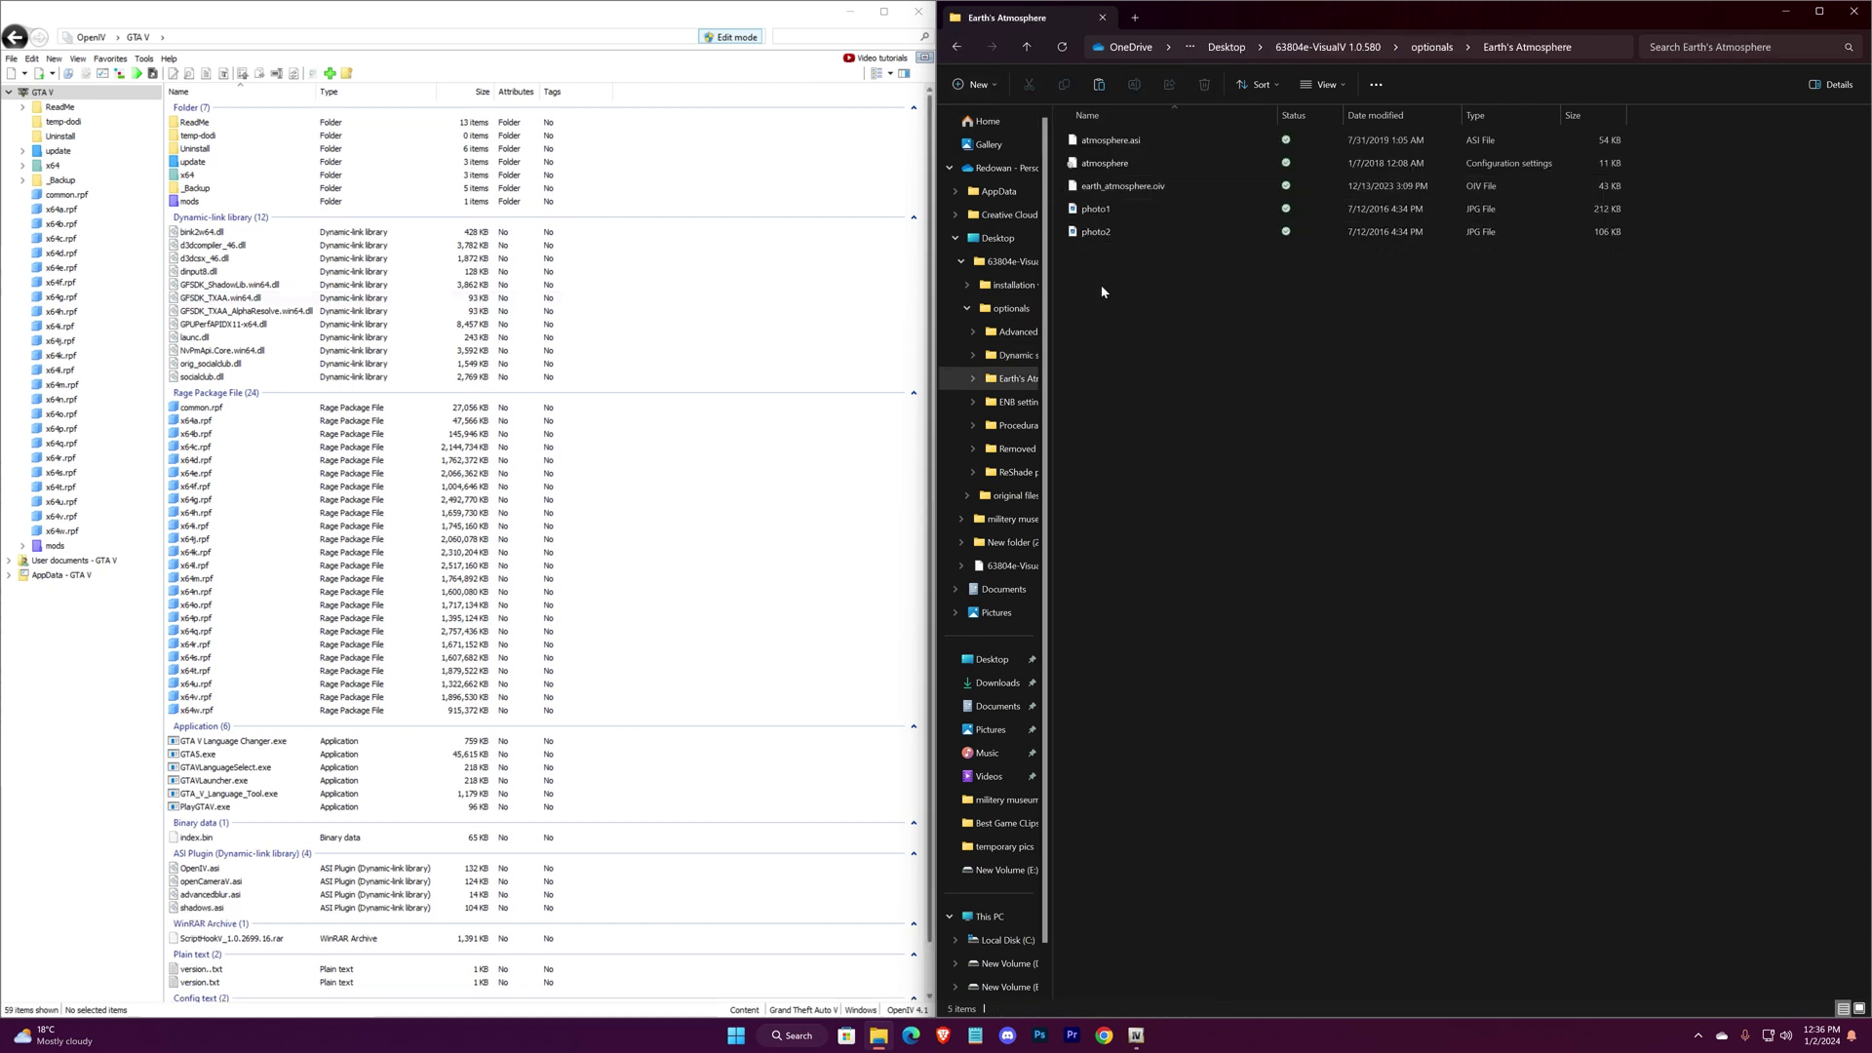
drag(1077, 192, 921, 236)
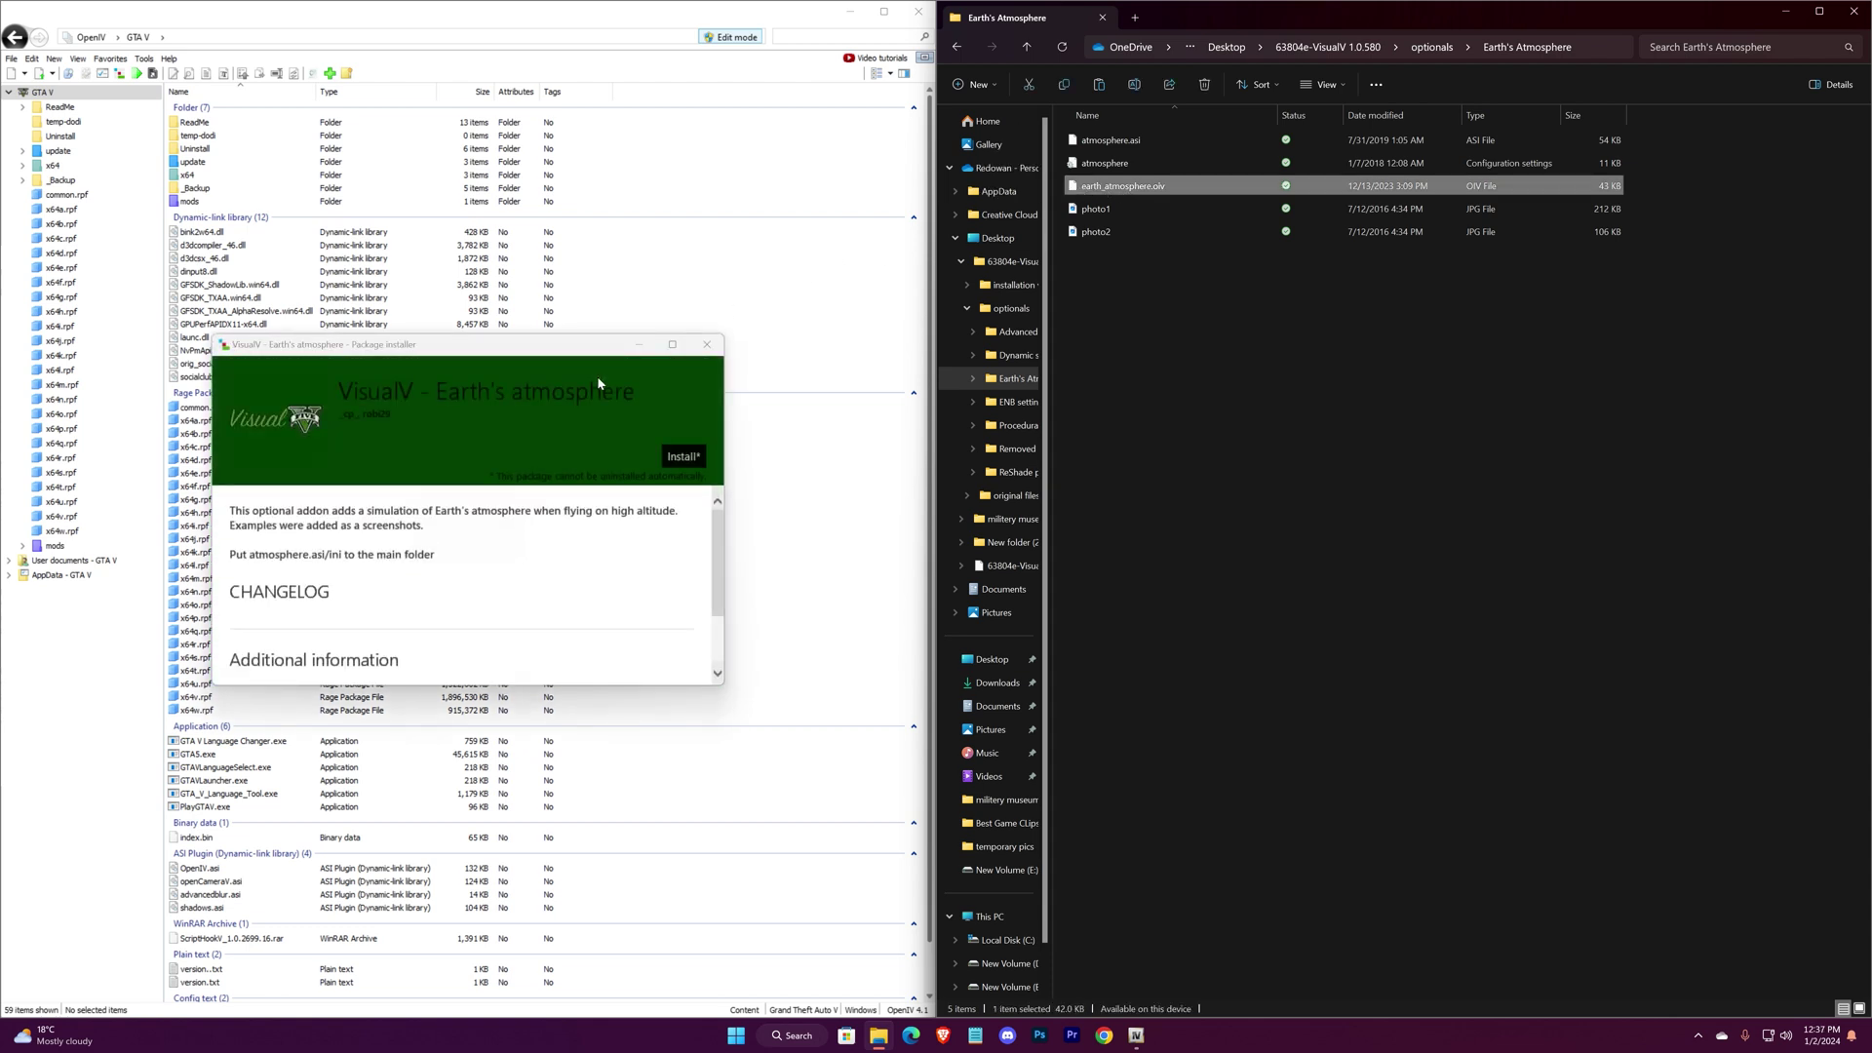
click(683, 458)
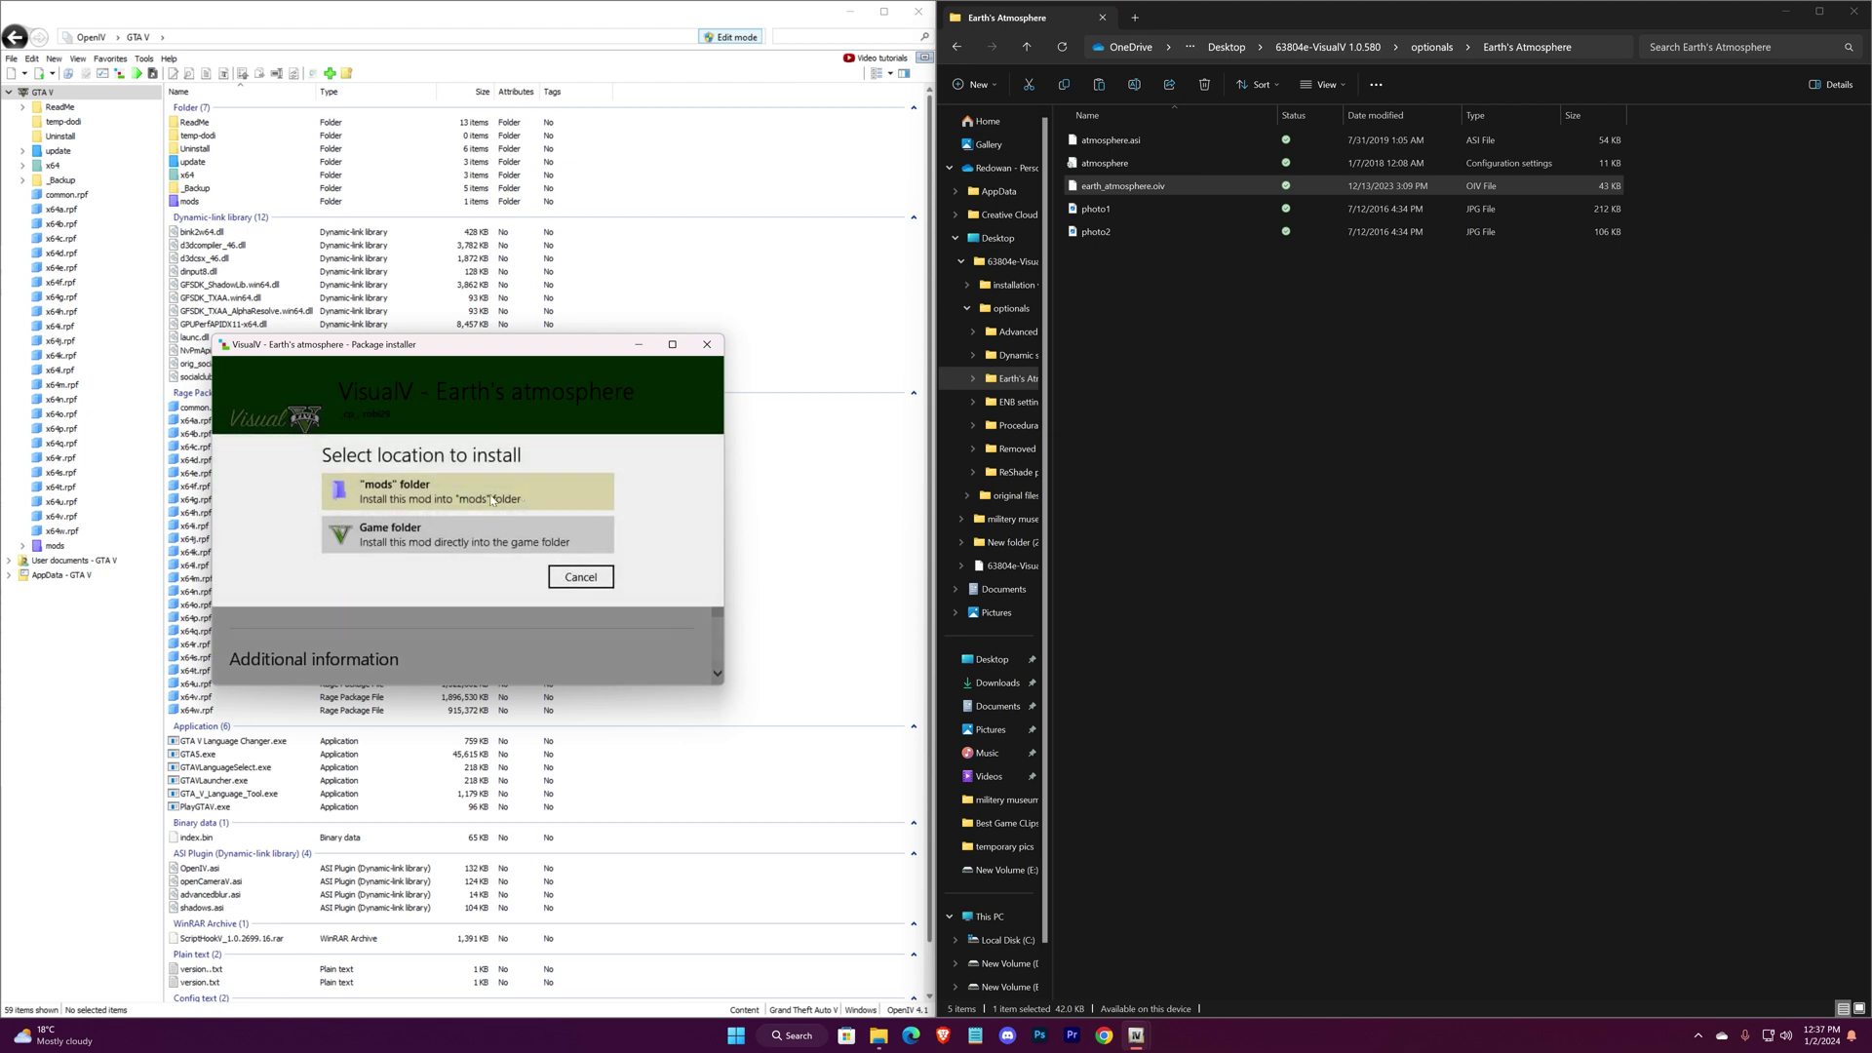
click(408, 493)
click(410, 580)
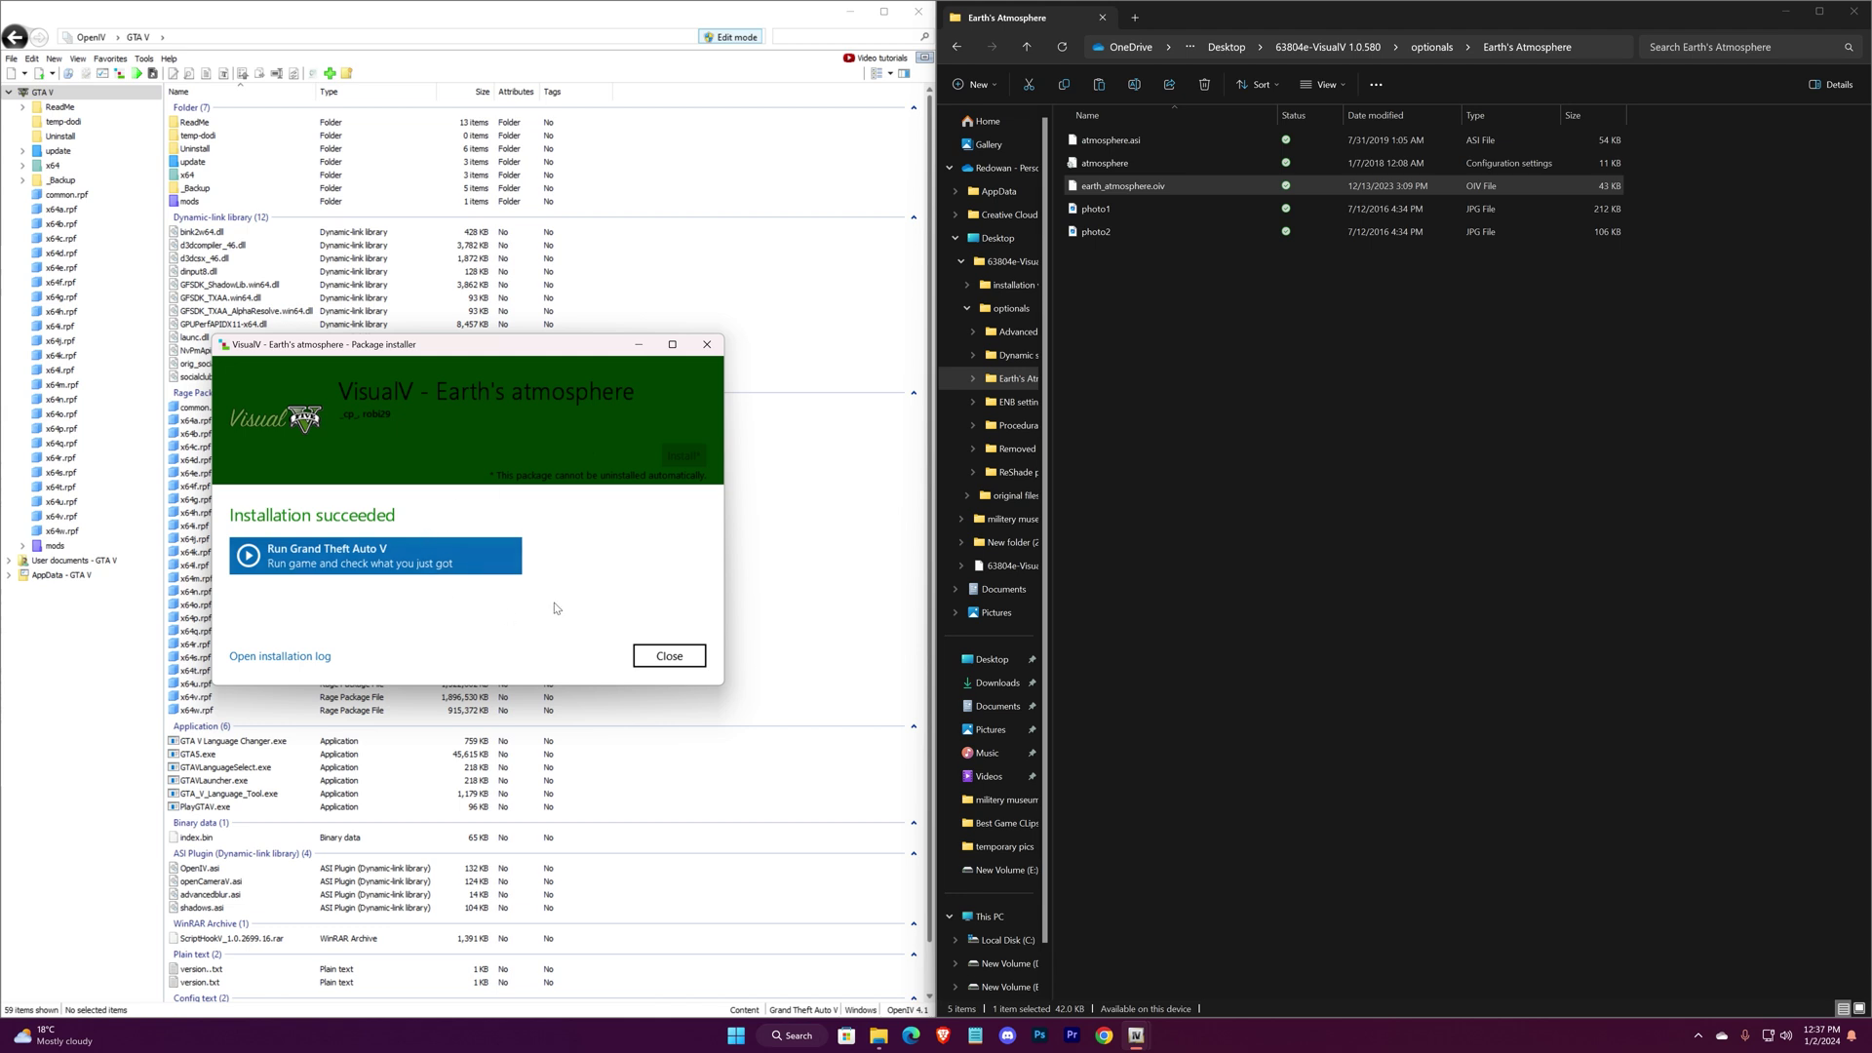
click(671, 659)
- Copy atmosphere.asi with its config and all ENB settings files into the GTA V folder
drag(1056, 137, 777, 275)
drag(617, 377, 635, 336)
click(957, 46)
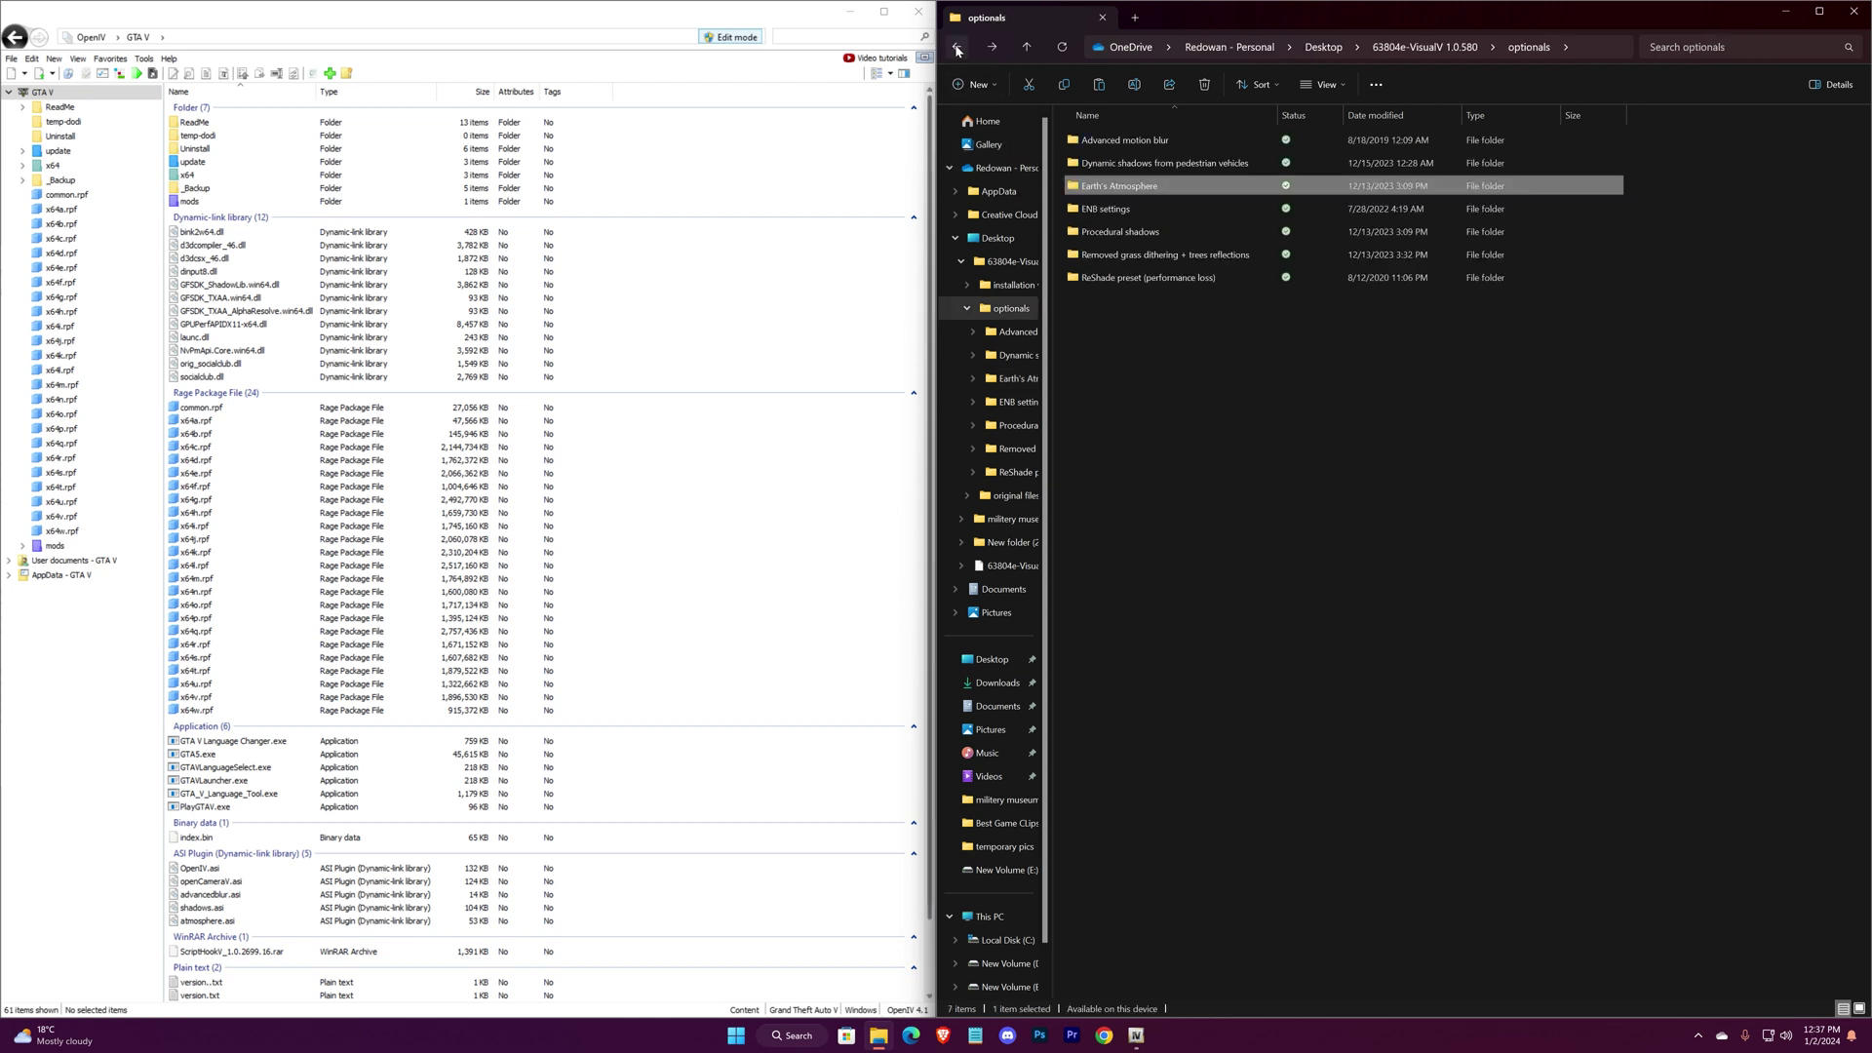
double_click(1101, 207)
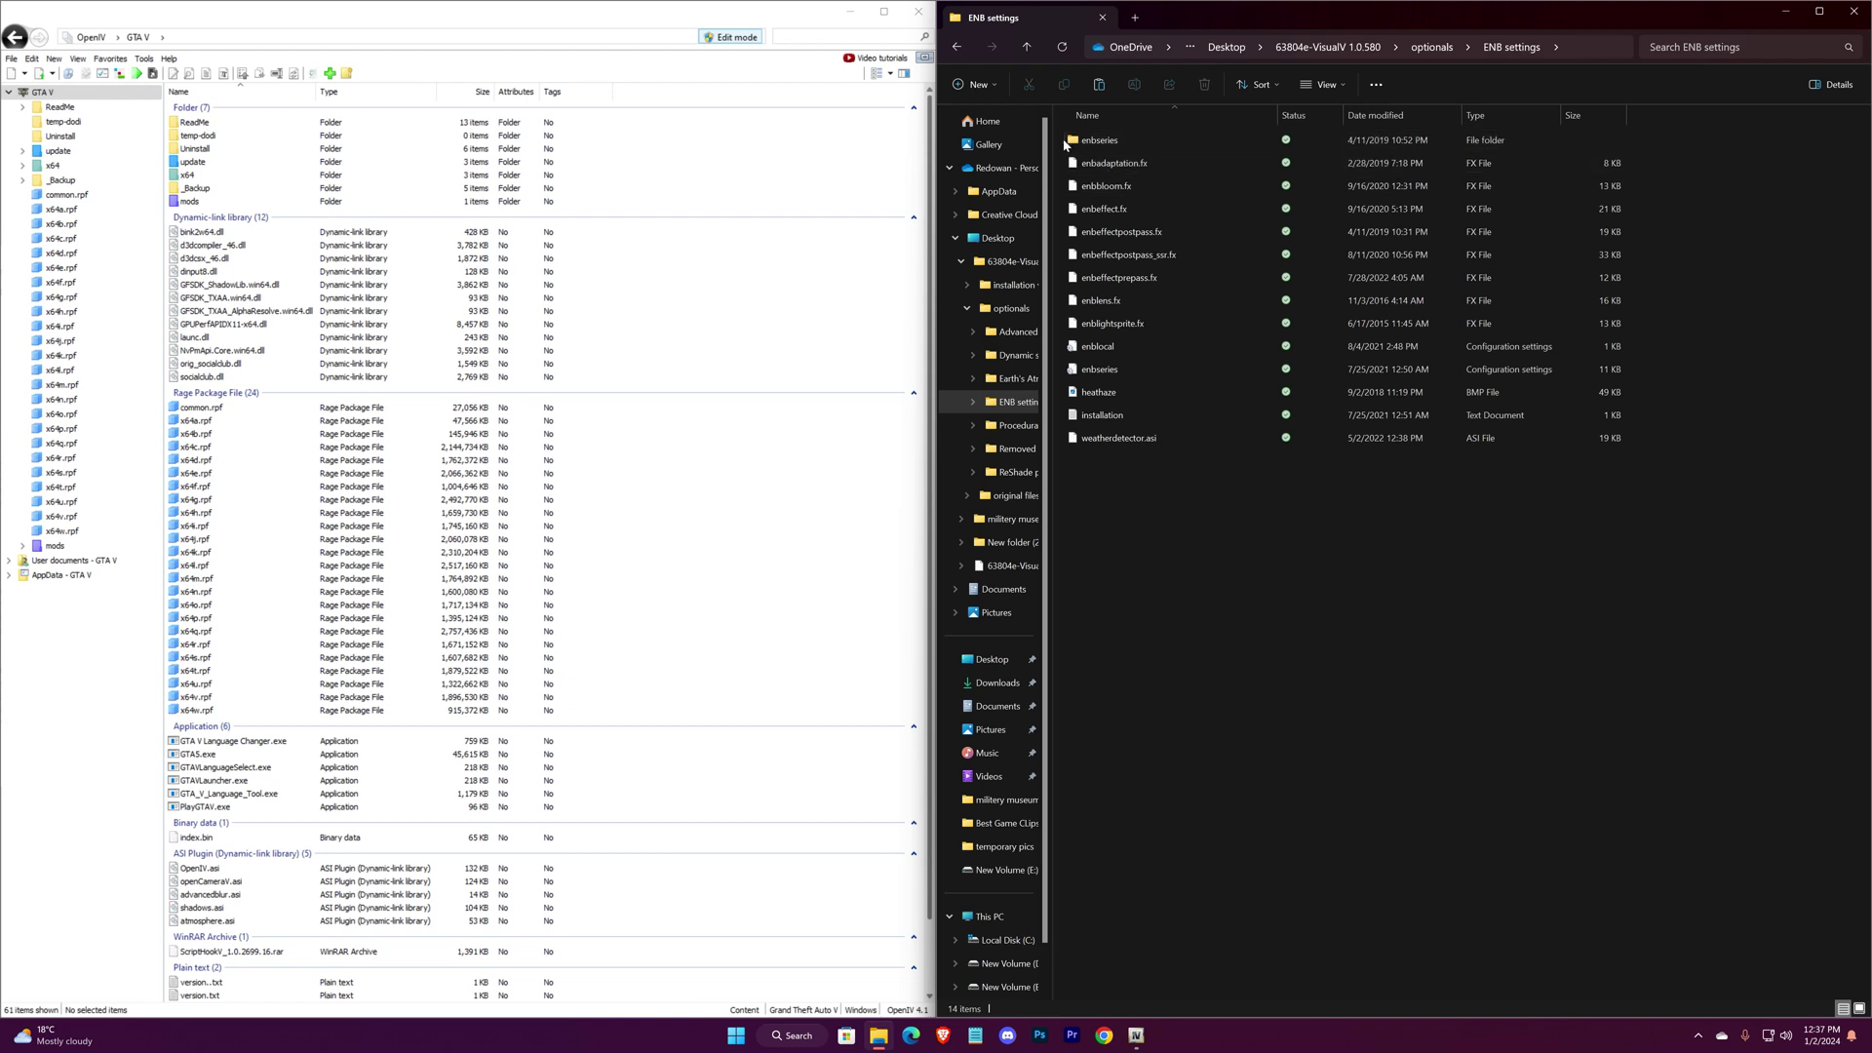
drag(1071, 163, 727, 352)
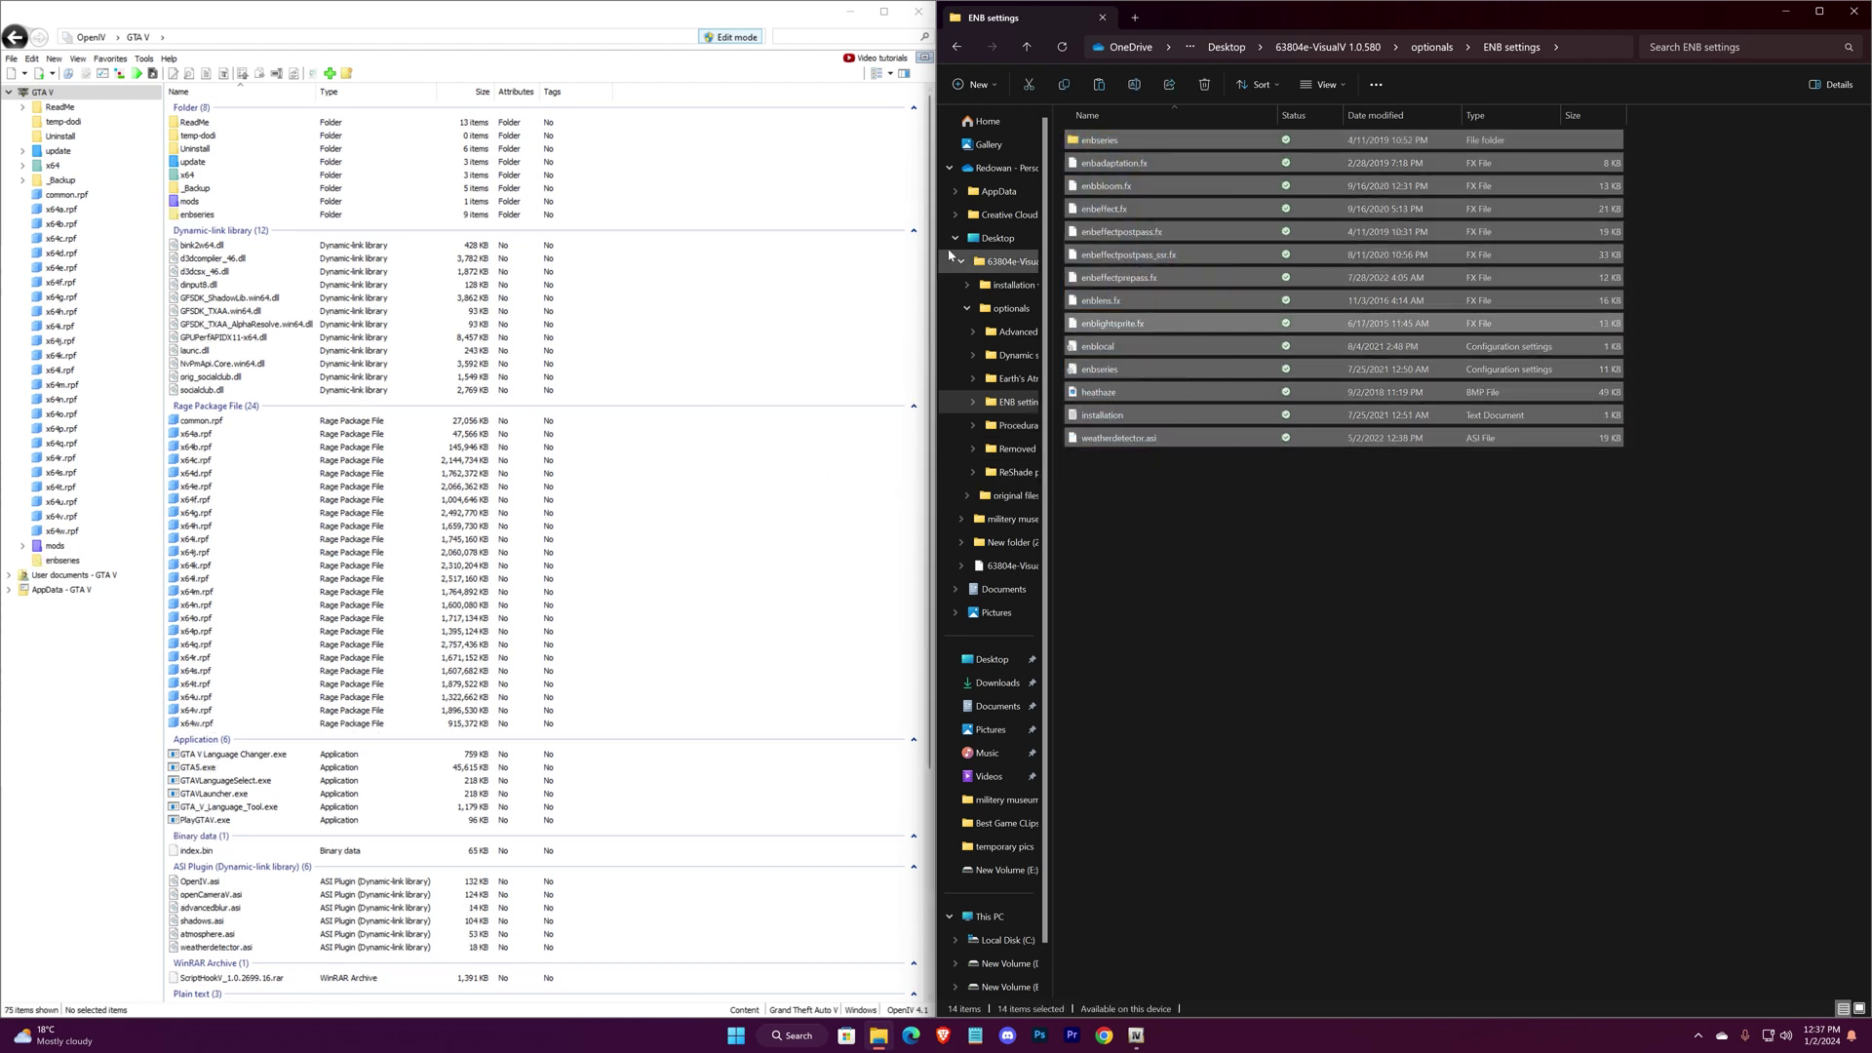
click(956, 47)
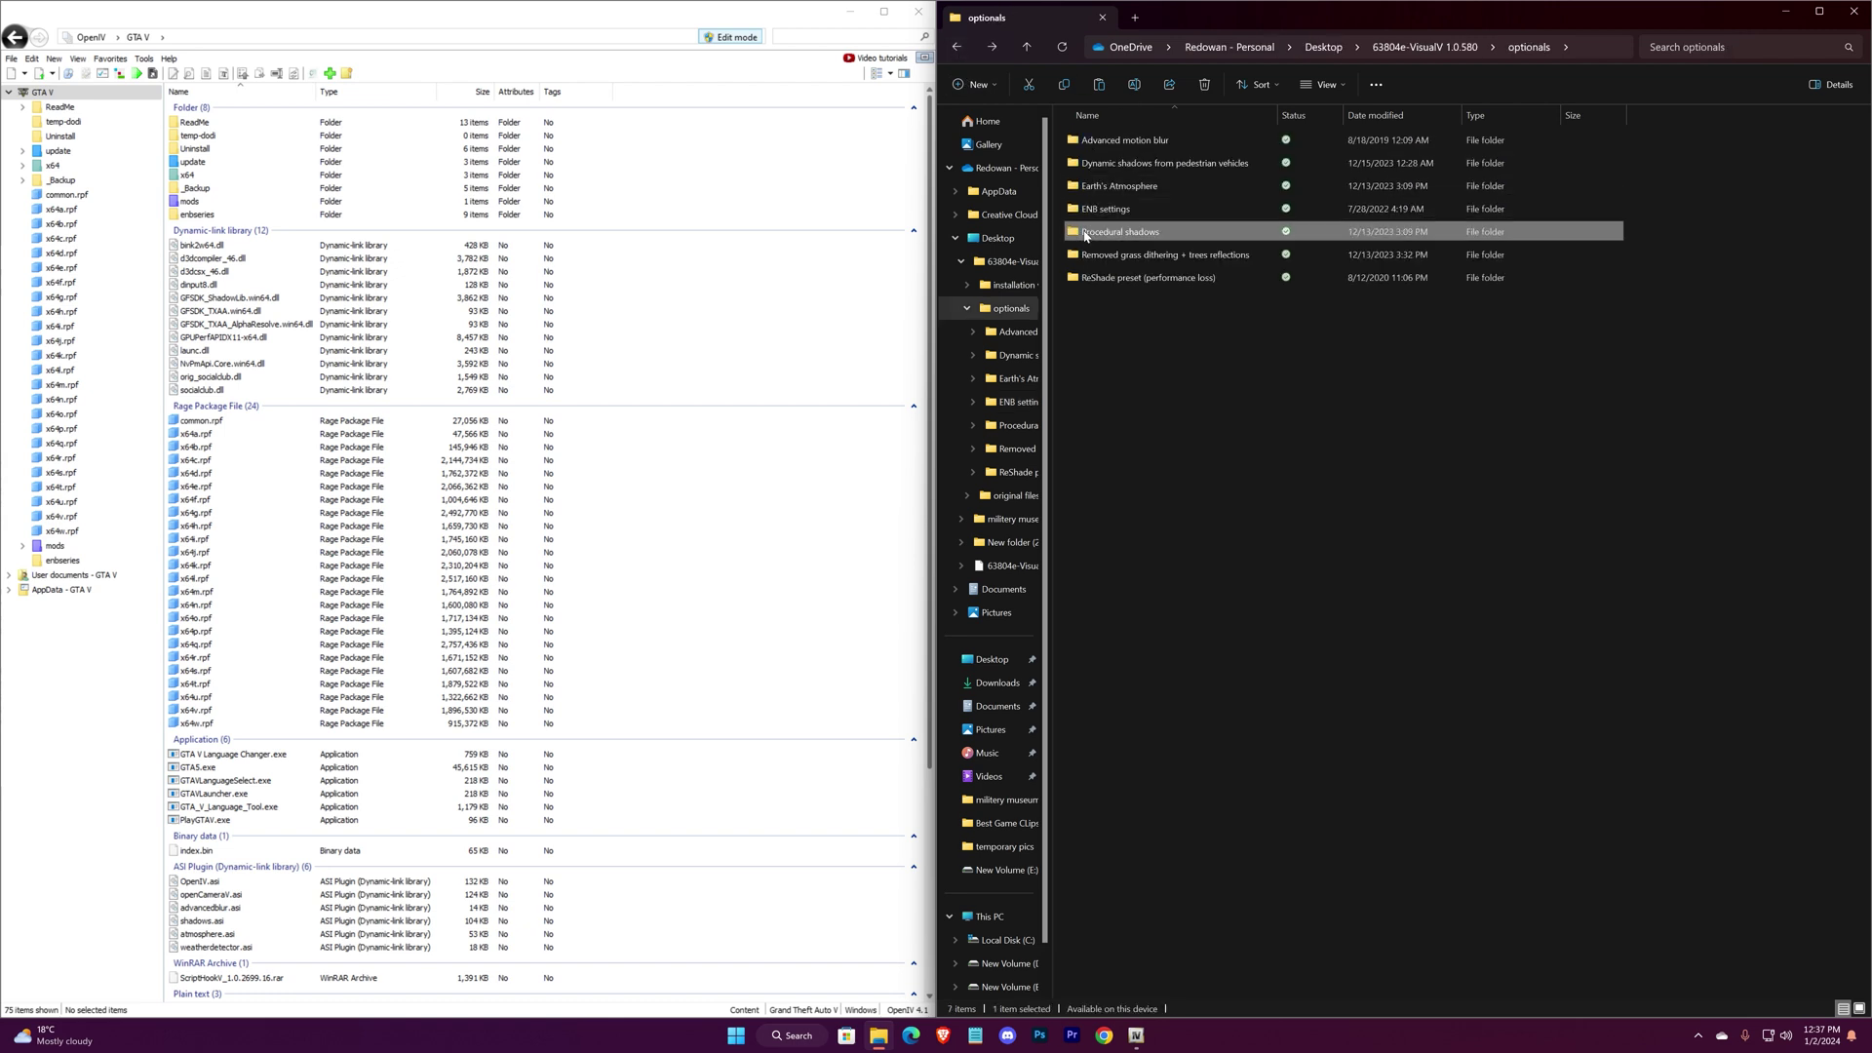
- Install the VisualV Procedural shadows package (procedural.oiv) into the mods folder
double_click(1085, 232)
click(1078, 143)
drag(1084, 135, 699, 327)
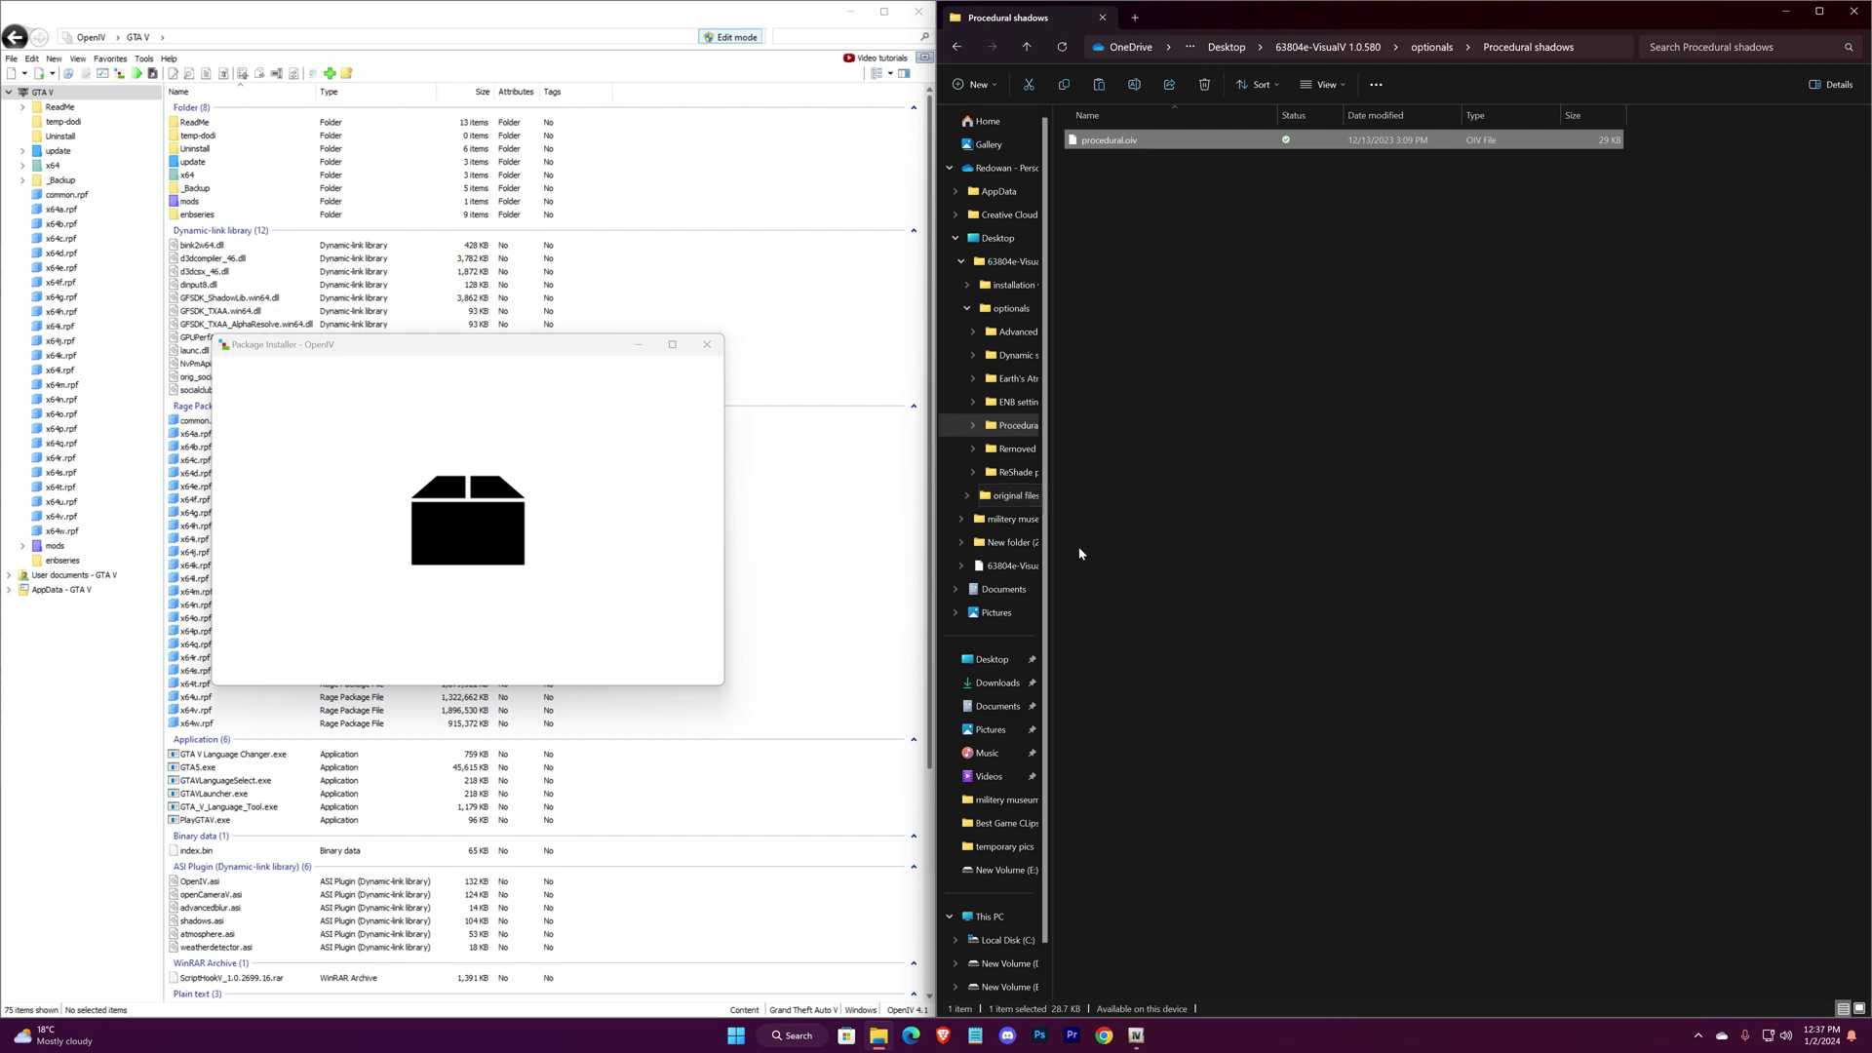
click(684, 458)
click(419, 487)
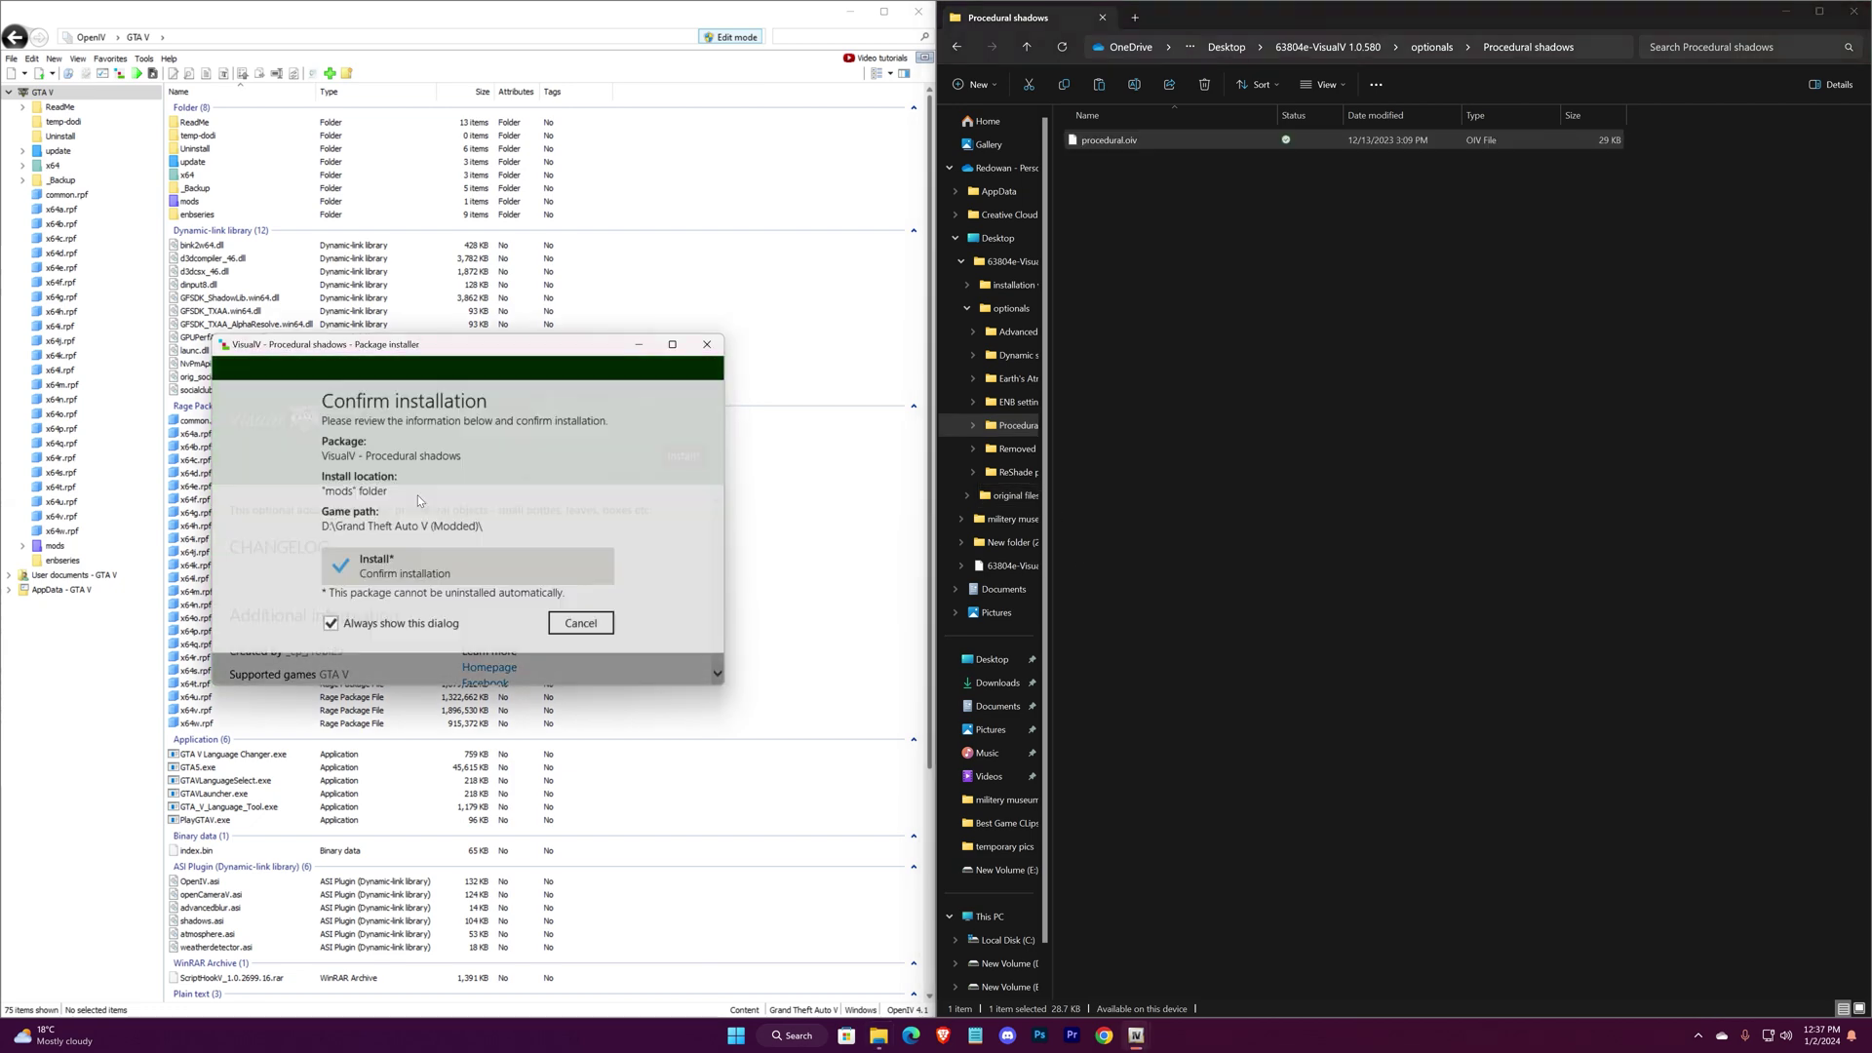
click(478, 569)
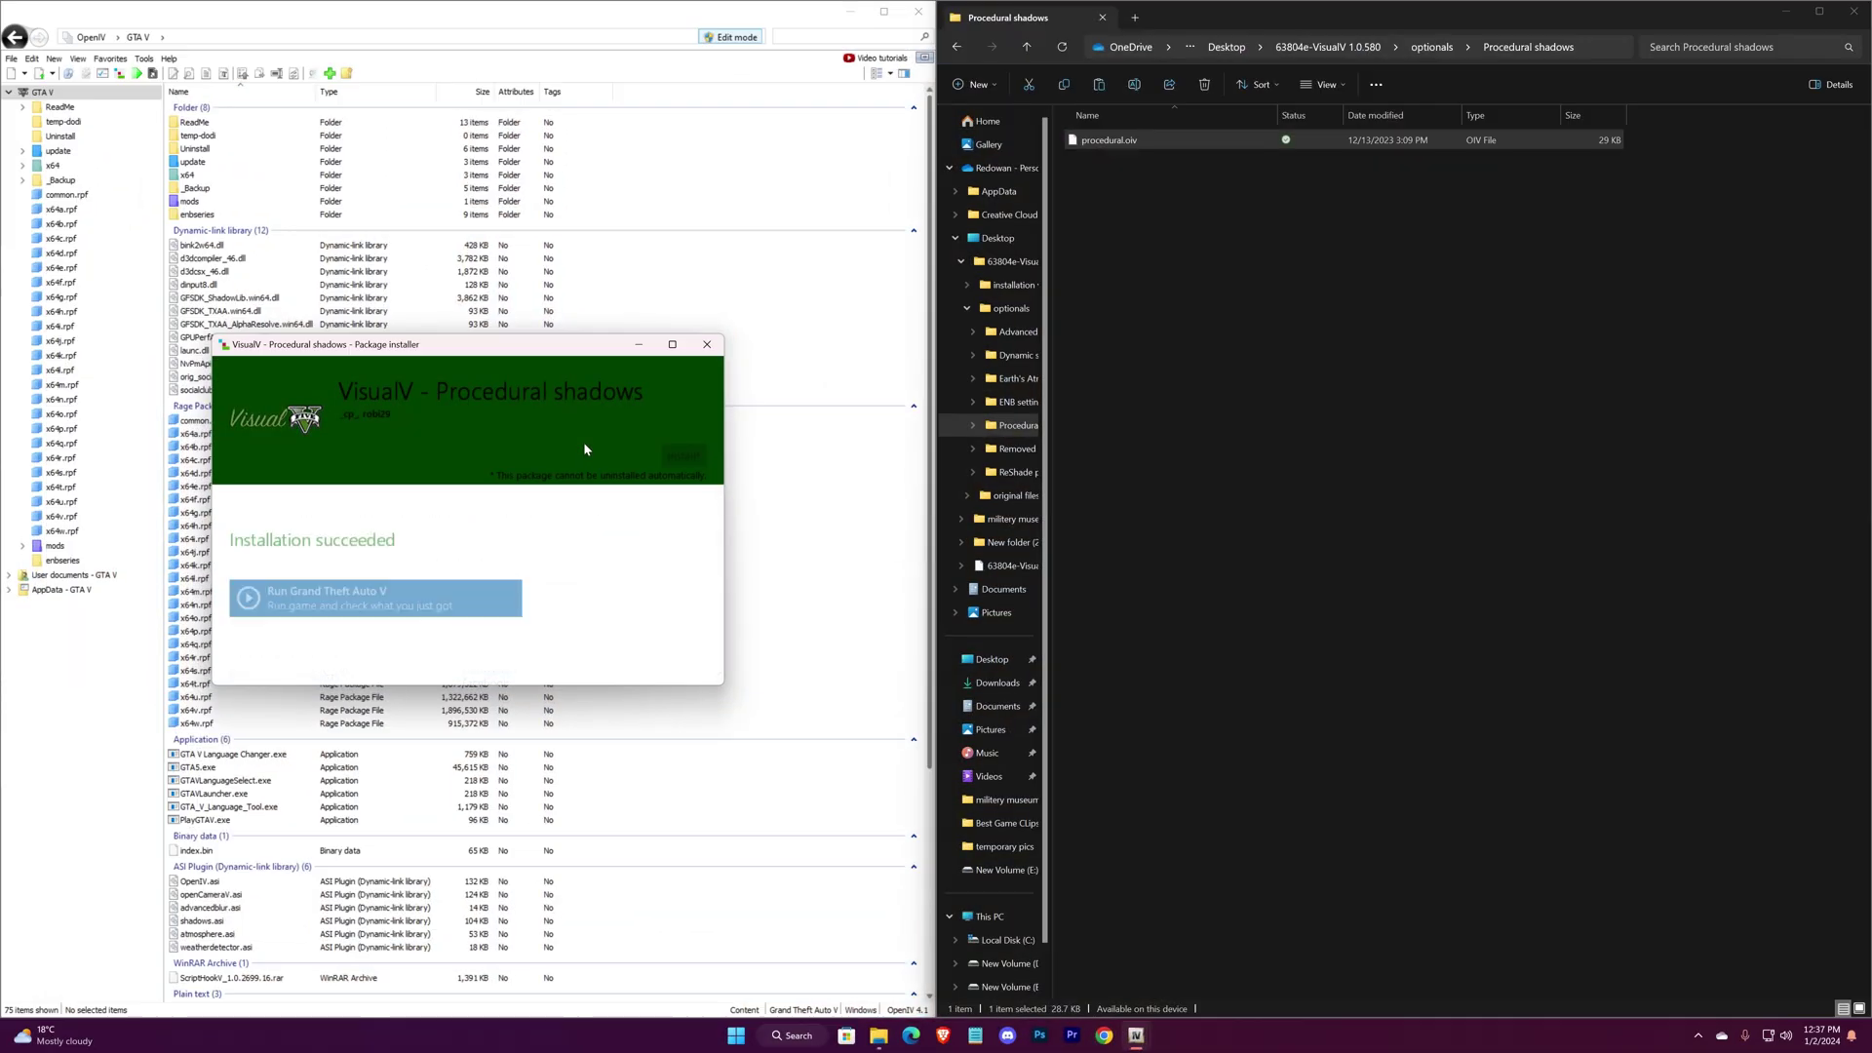
click(677, 661)
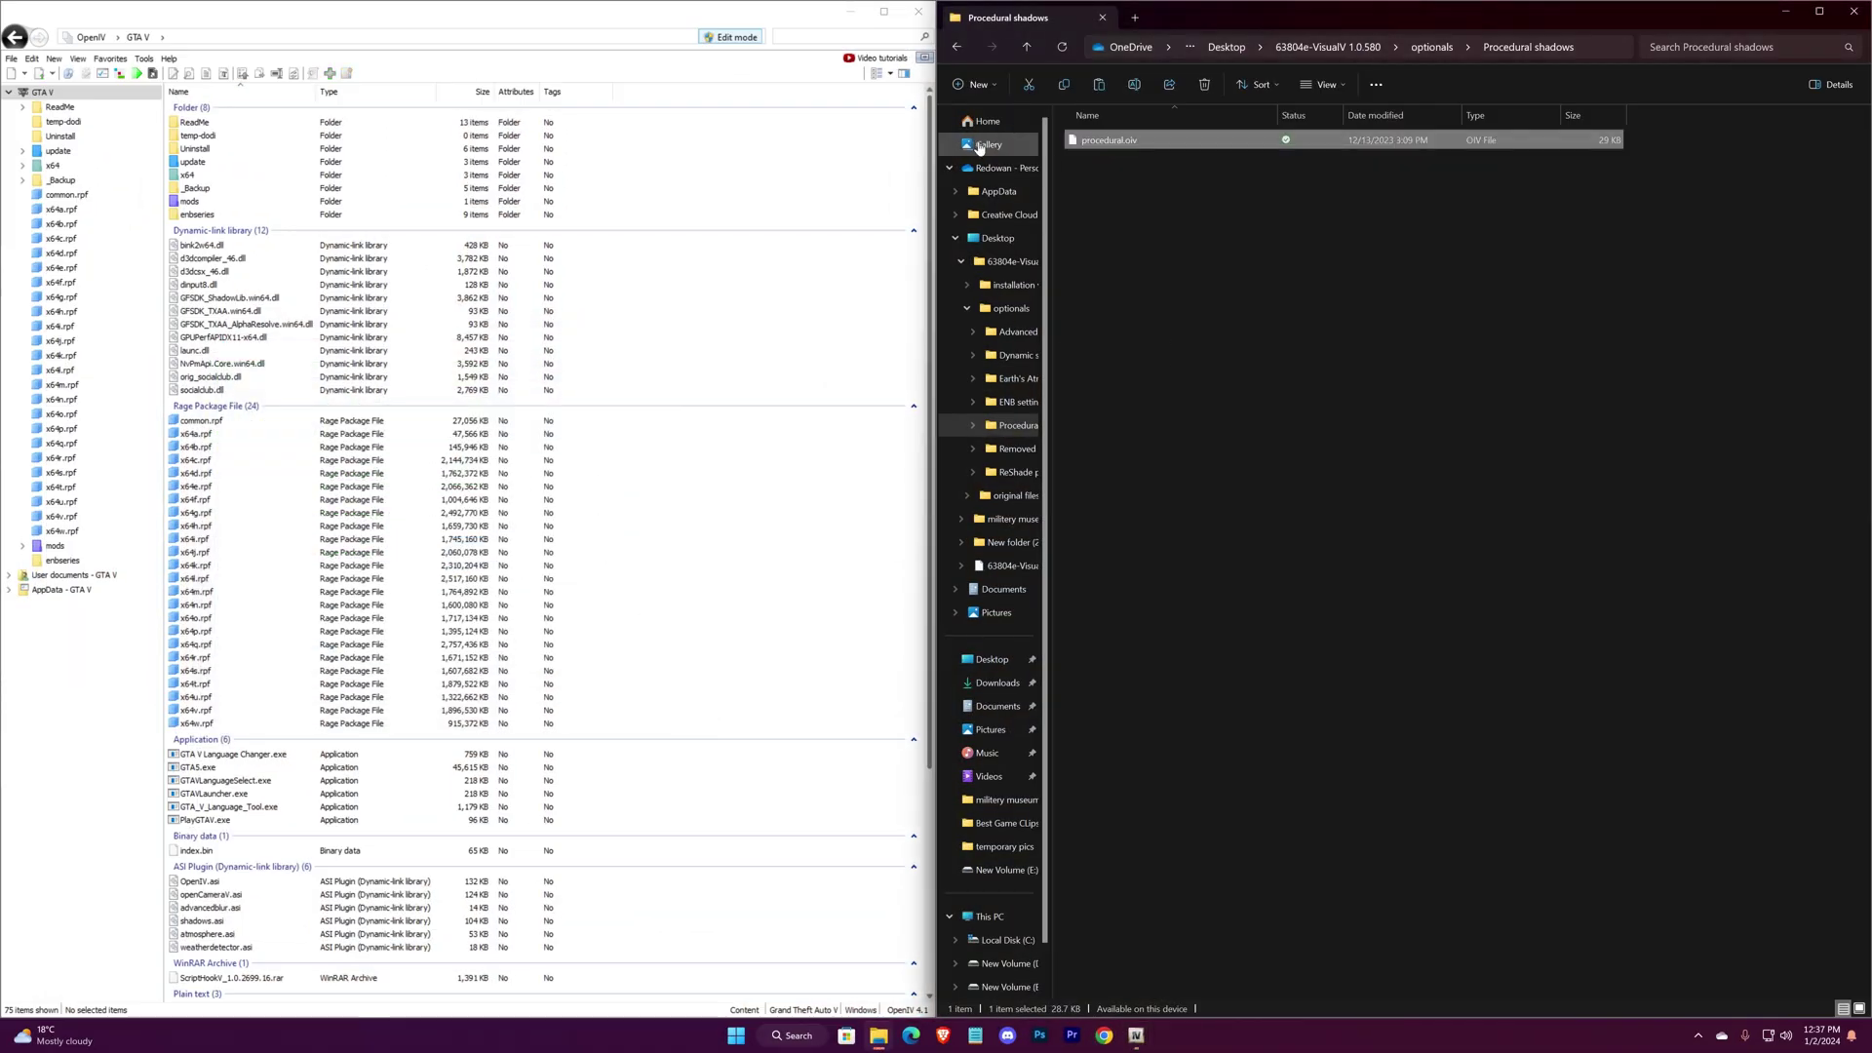
- Install grass.oiv from the Removed grass dithering + trees reflections folder into the mods folder
click(958, 47)
double_click(1118, 254)
click(1089, 141)
drag(1089, 141, 809, 244)
drag(656, 310, 656, 308)
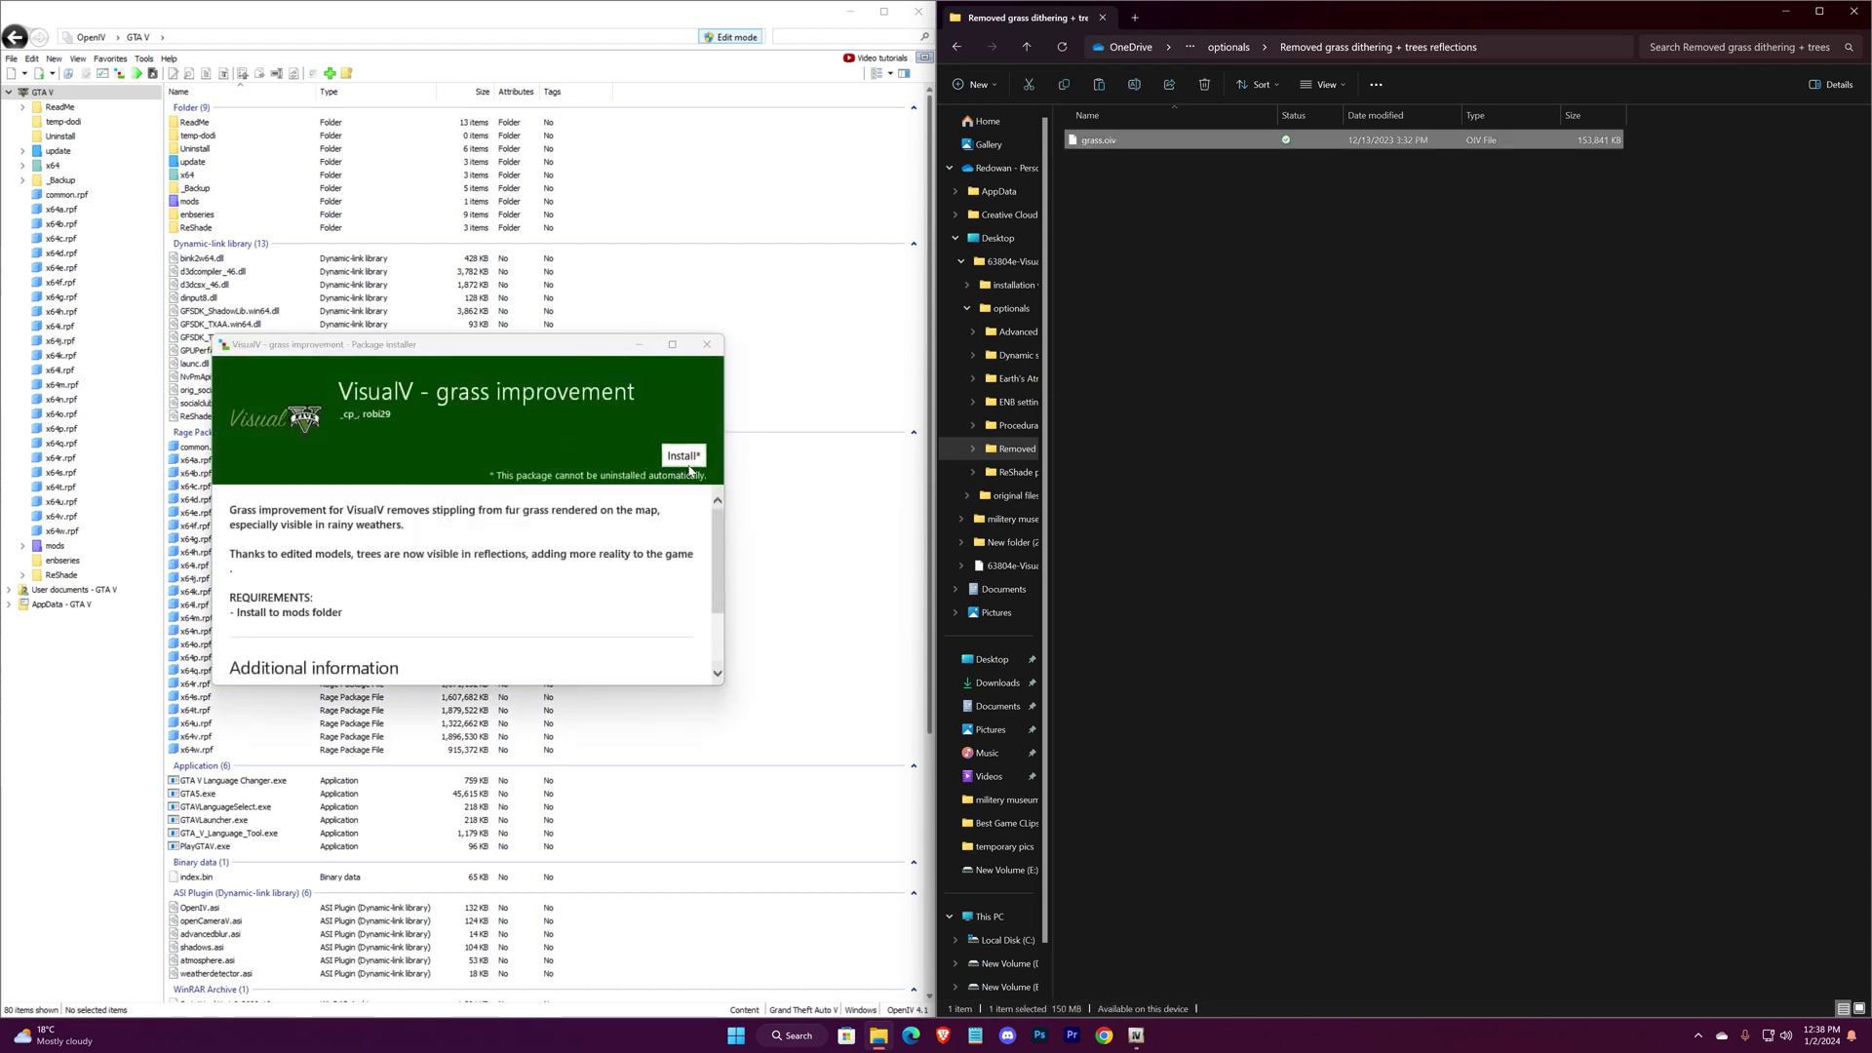
click(686, 458)
click(458, 490)
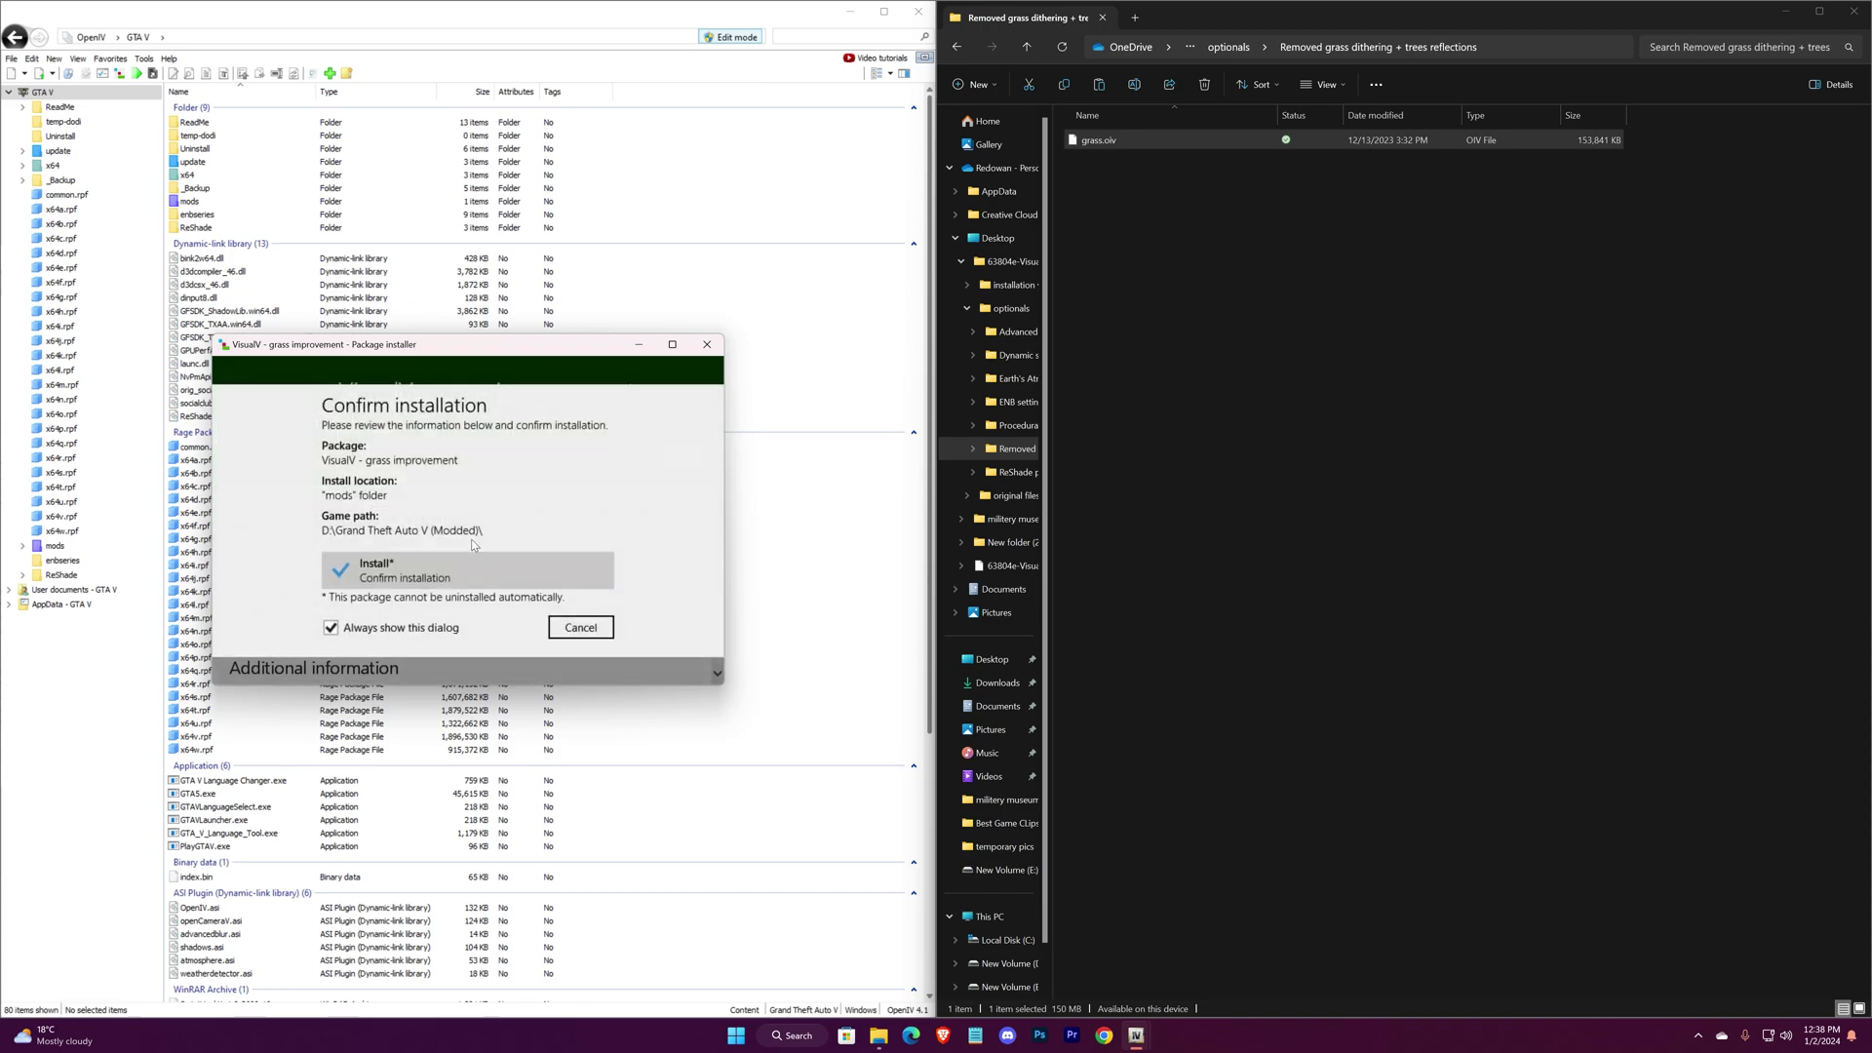
click(468, 569)
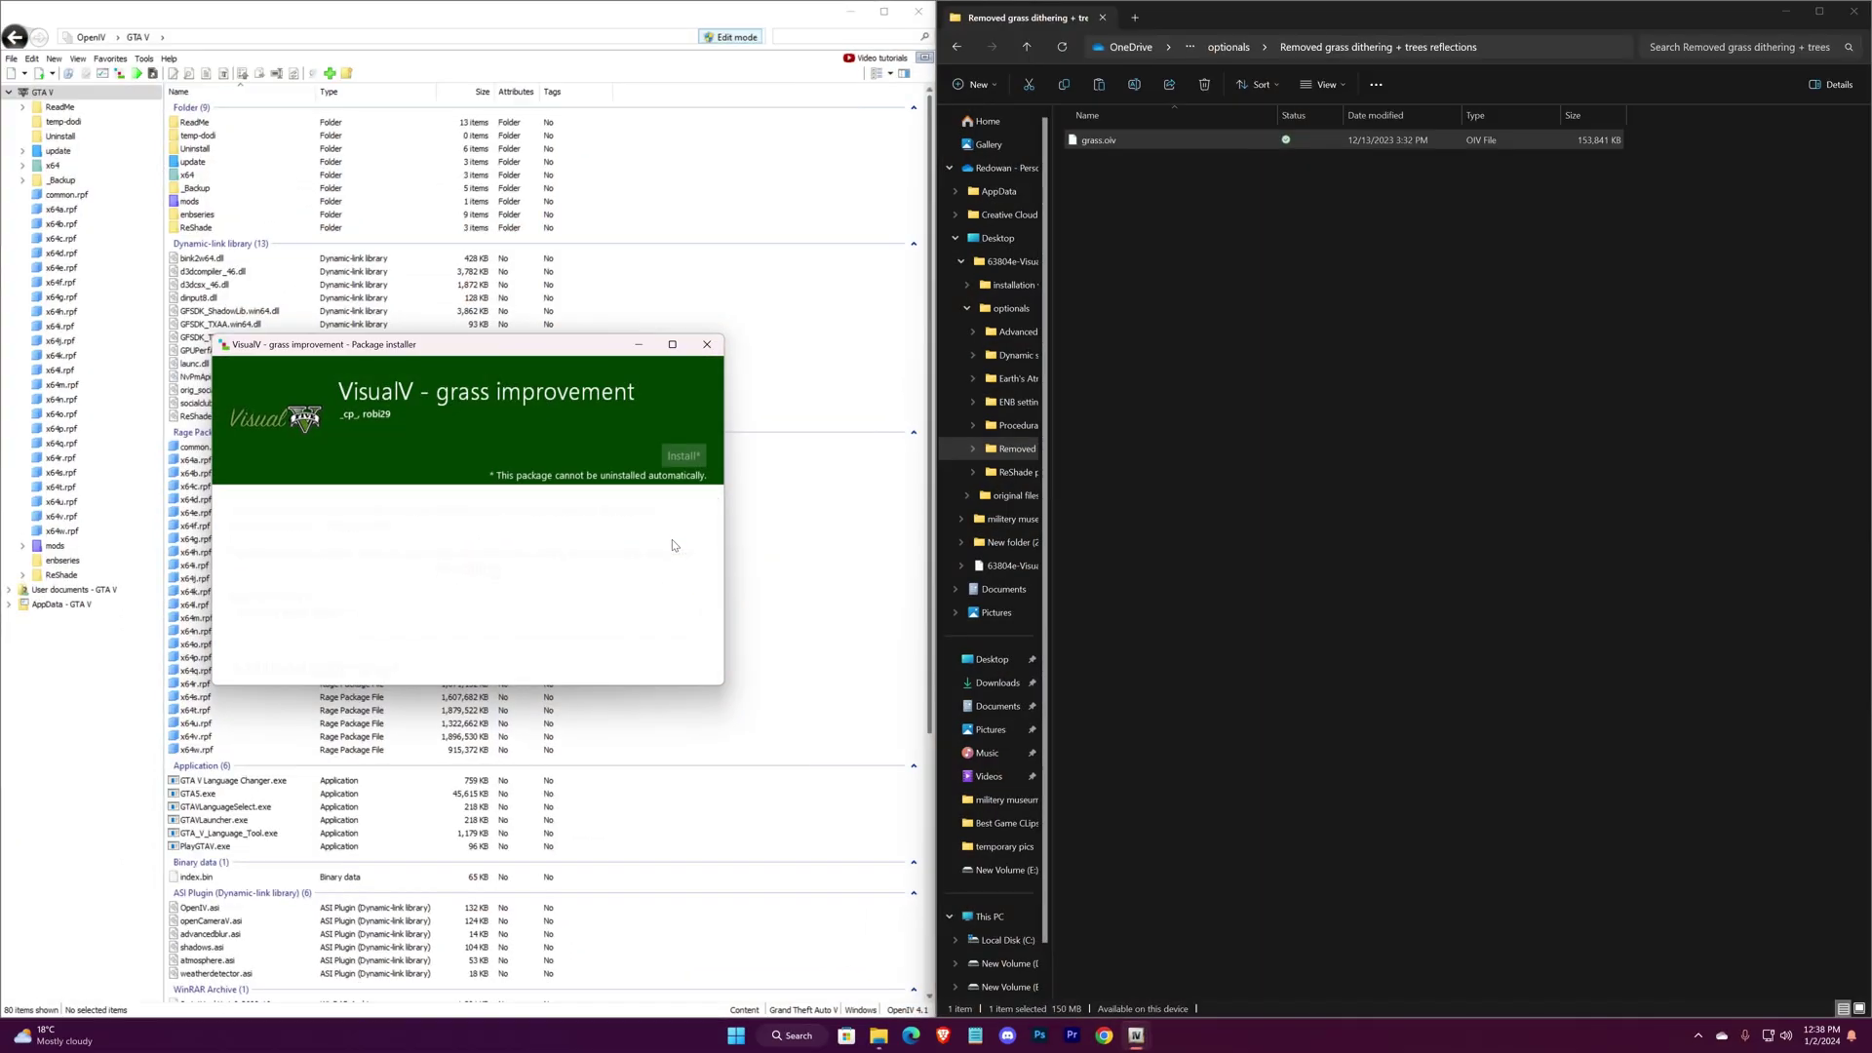
click(670, 657)
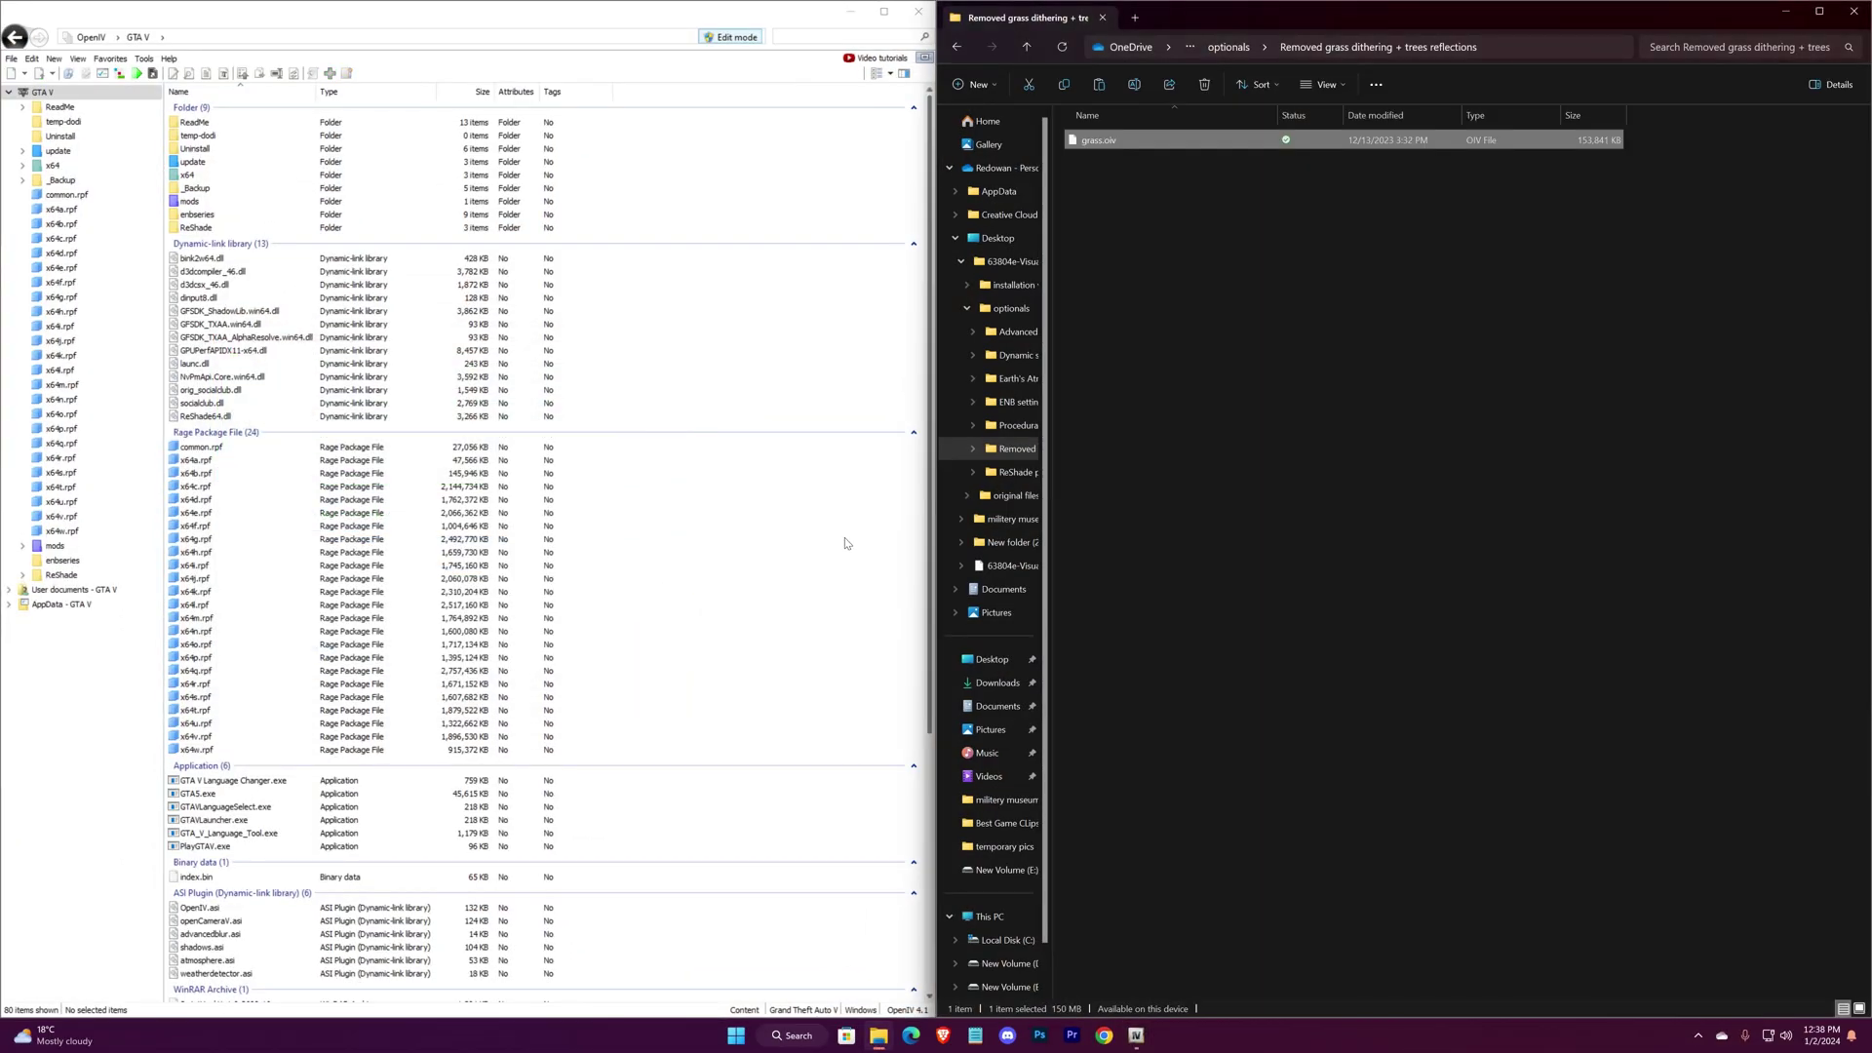
click(959, 47)
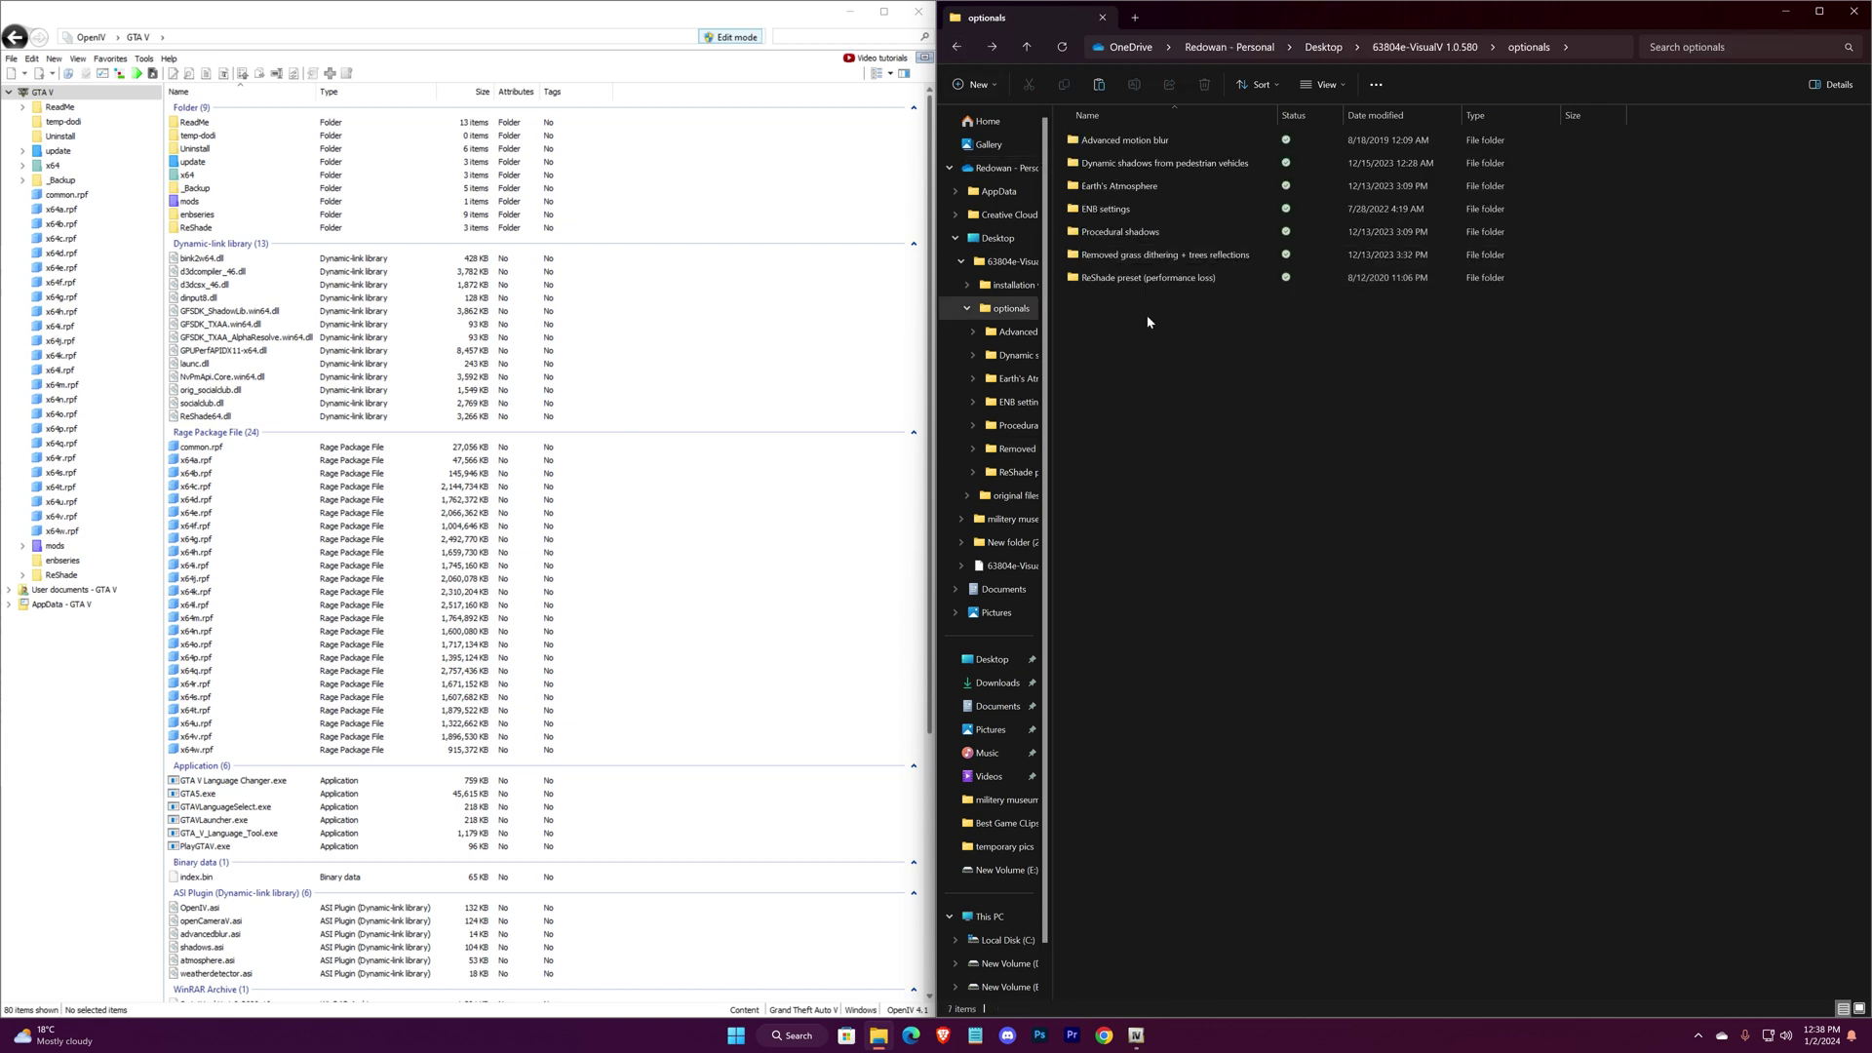
- Copy all six files from 'ReShade preset (performance loss)', including ReShade64.dll, into the GTA V folder
click(1175, 280)
double_click(1175, 280)
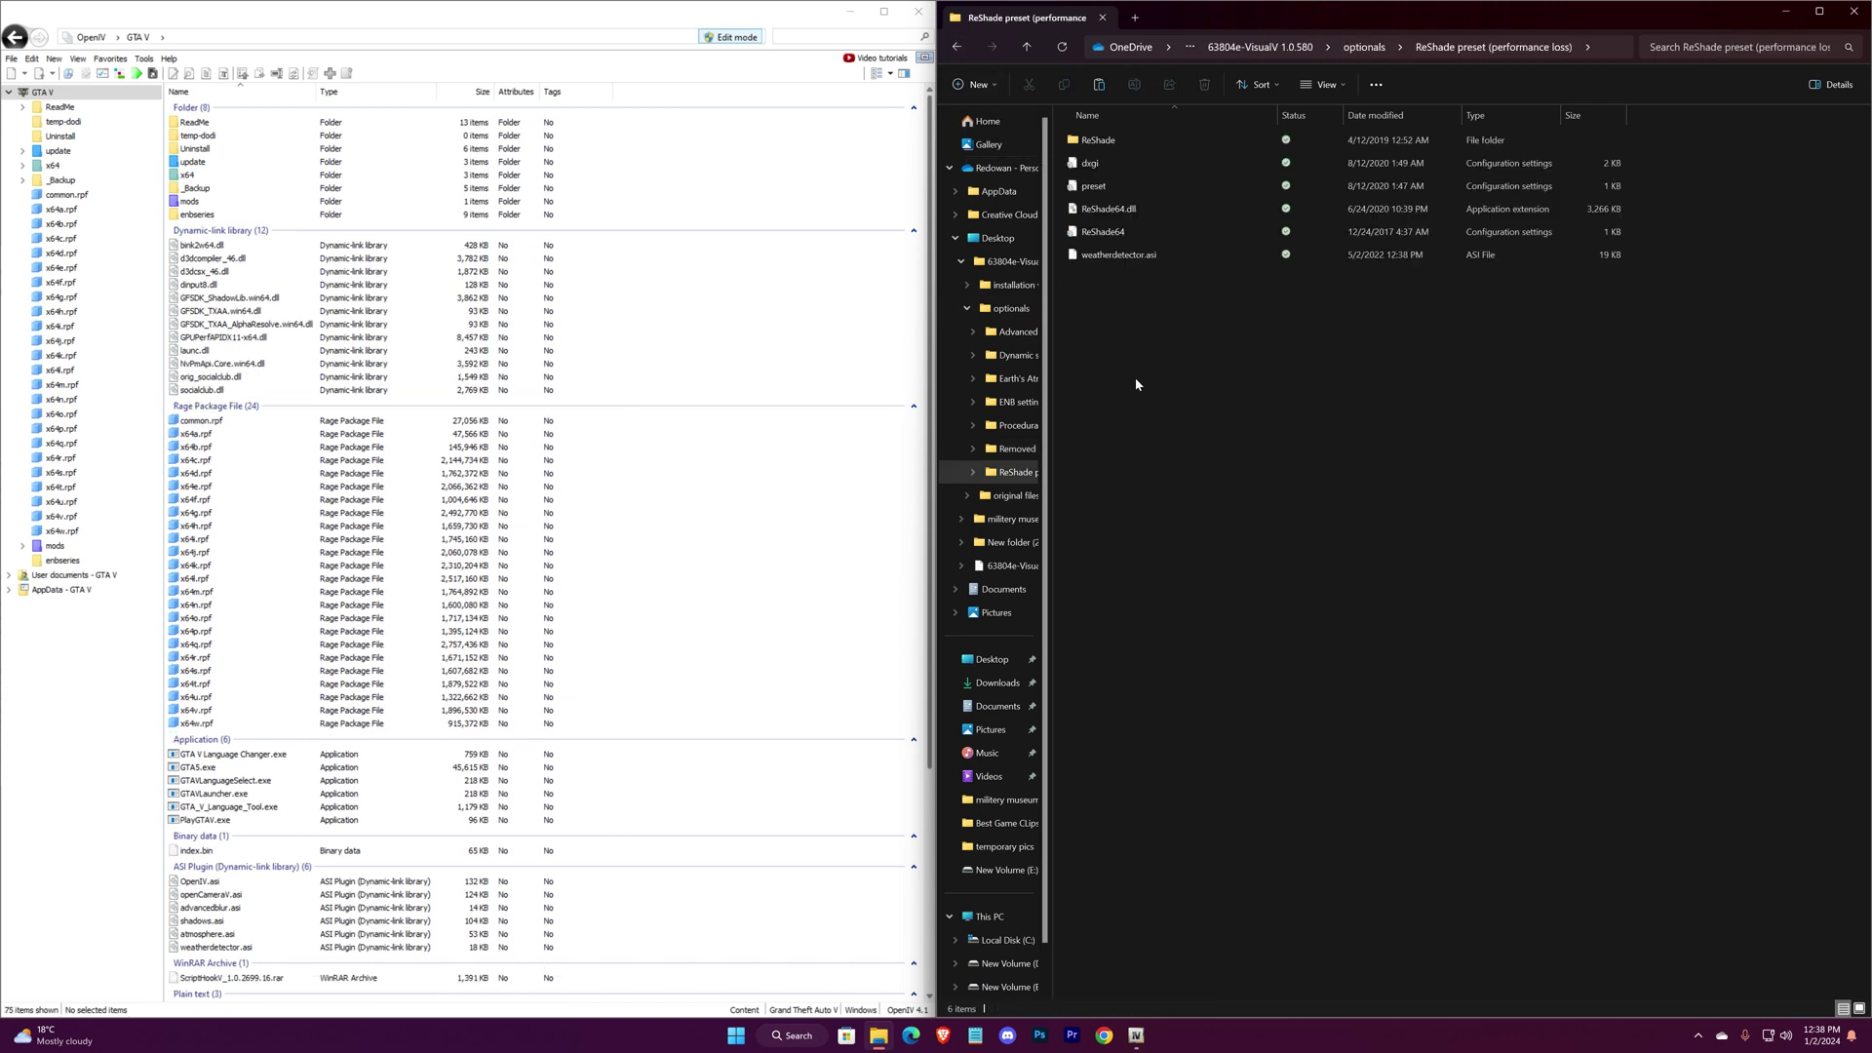
drag(1115, 382, 950, 305)
drag(617, 469, 618, 469)
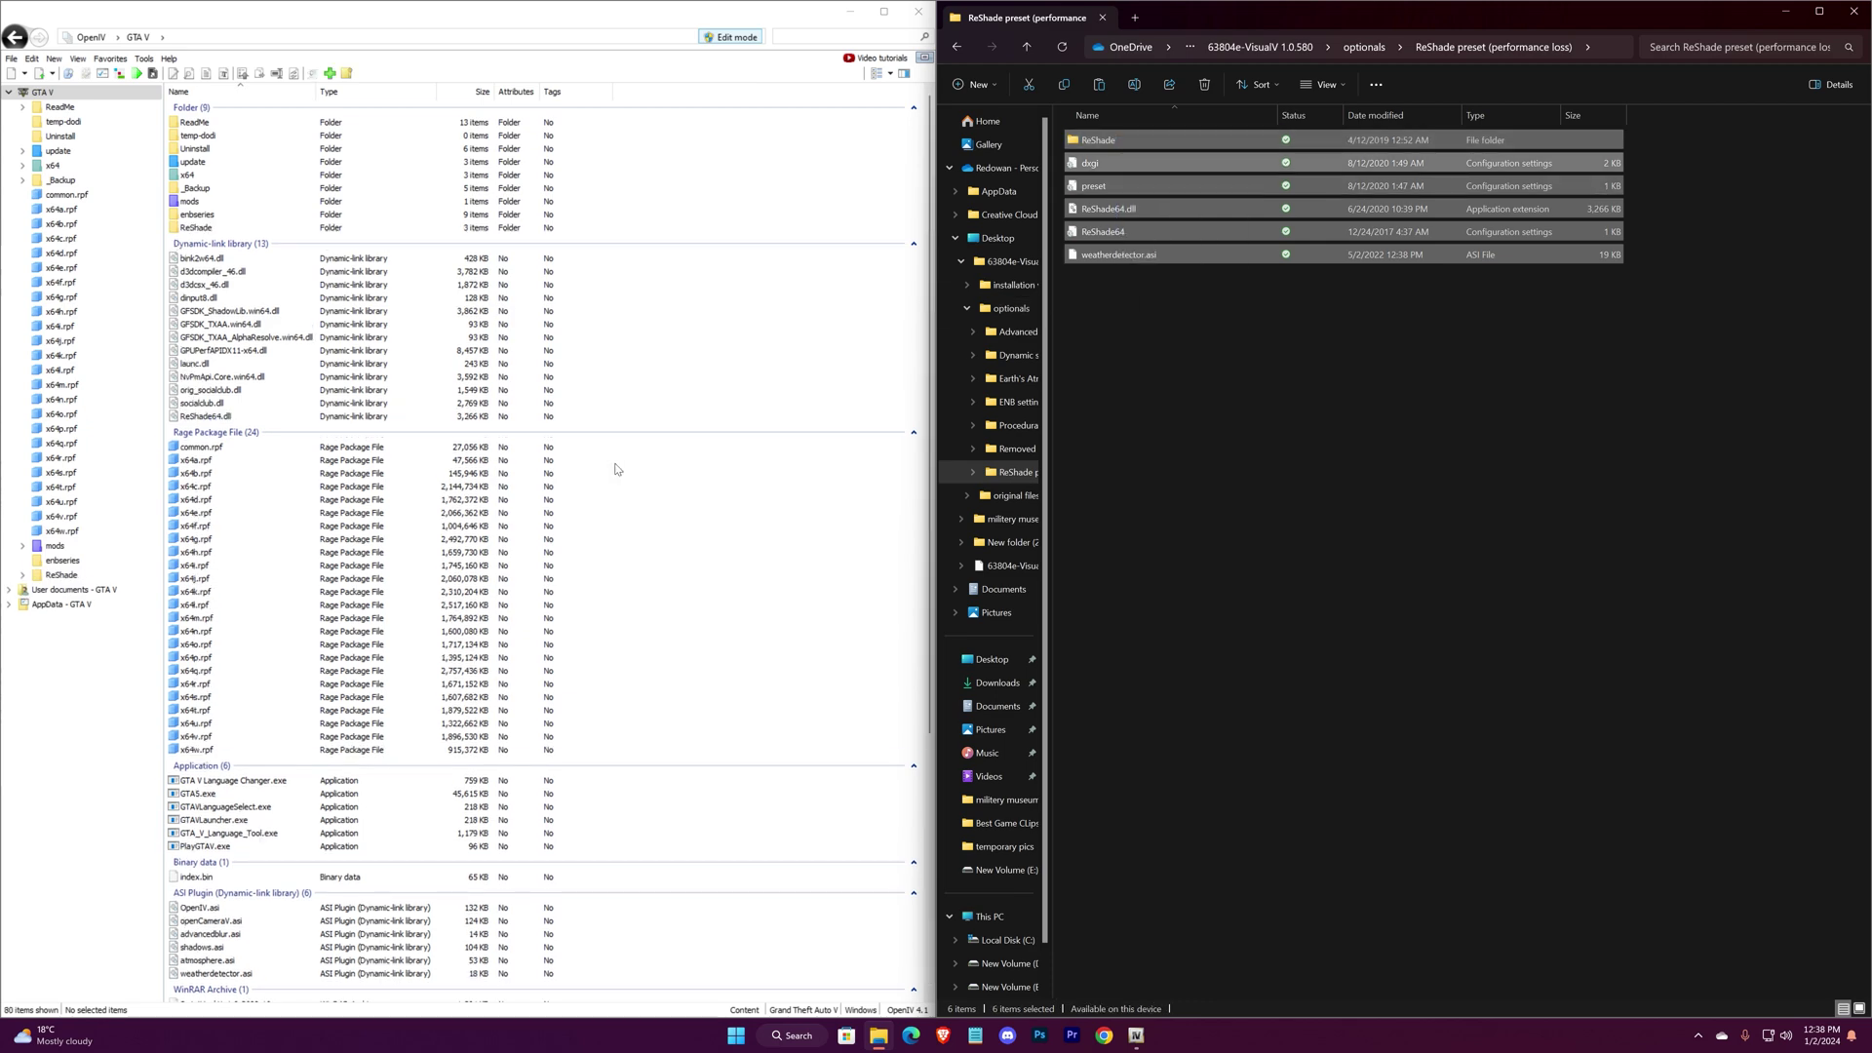
click(1230, 467)
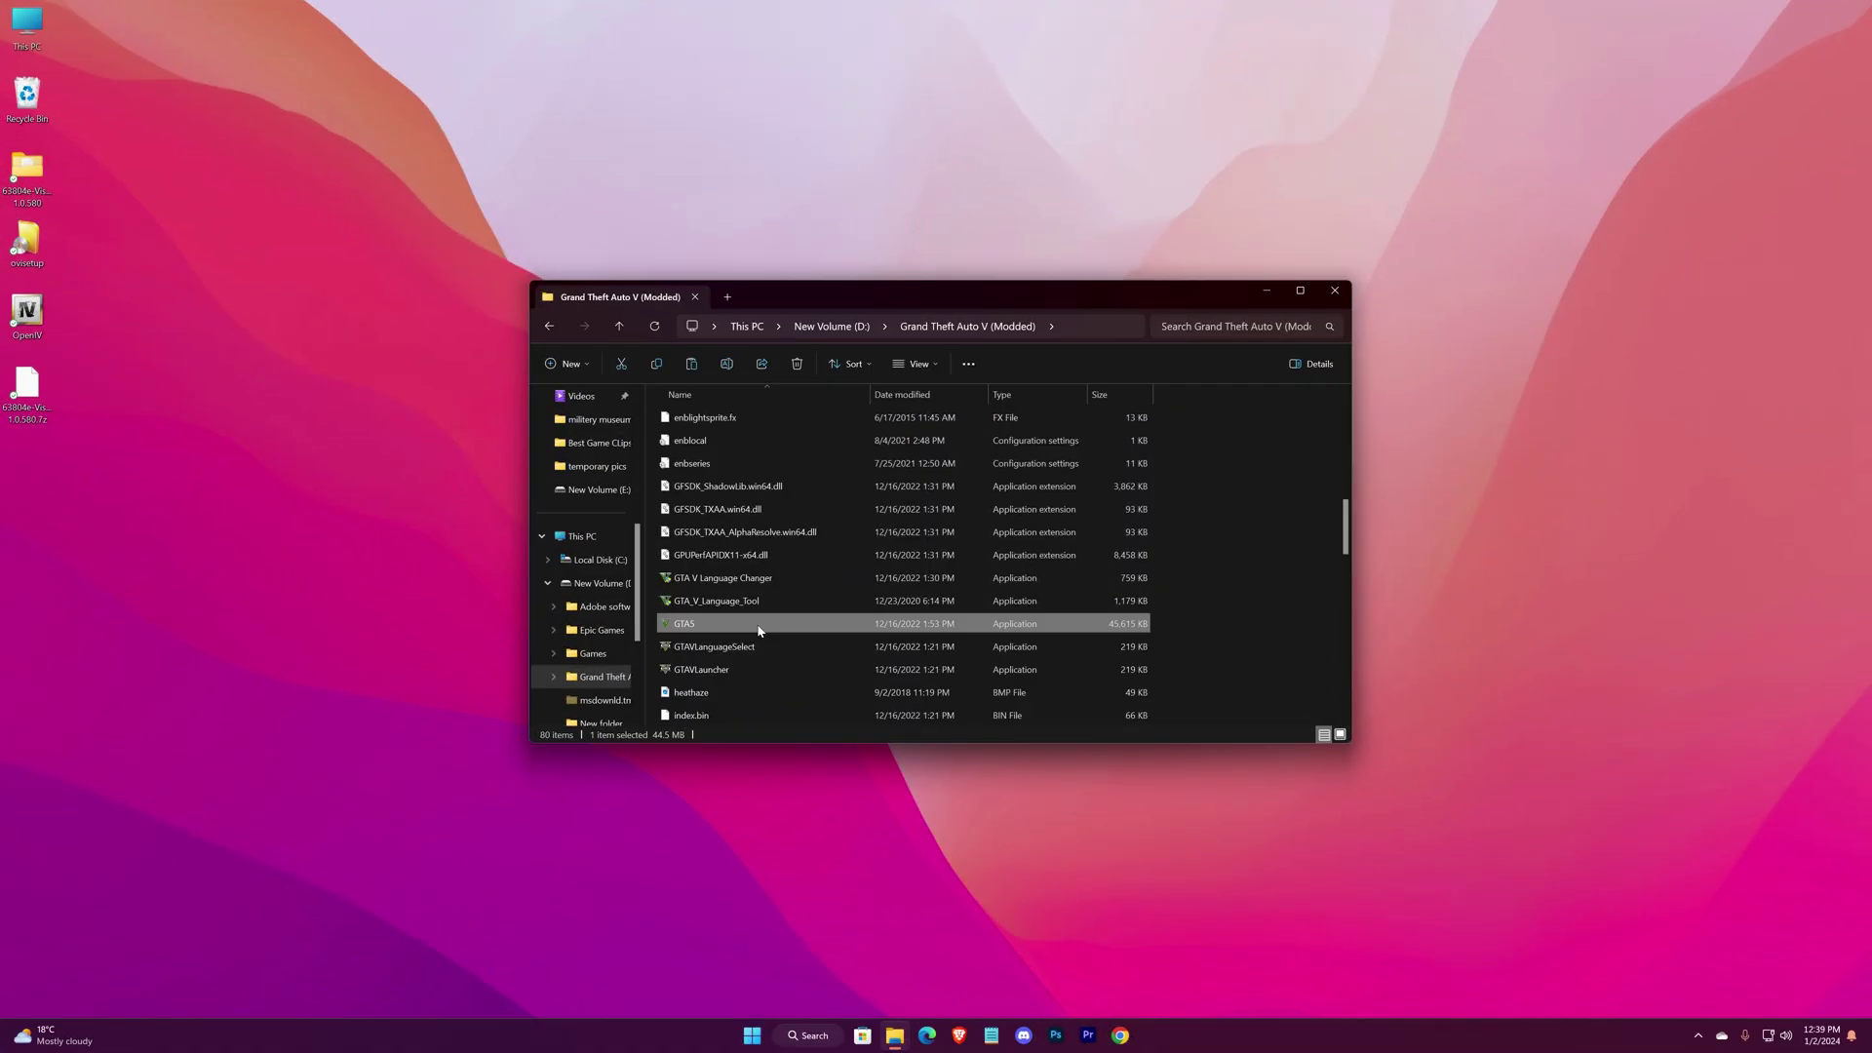